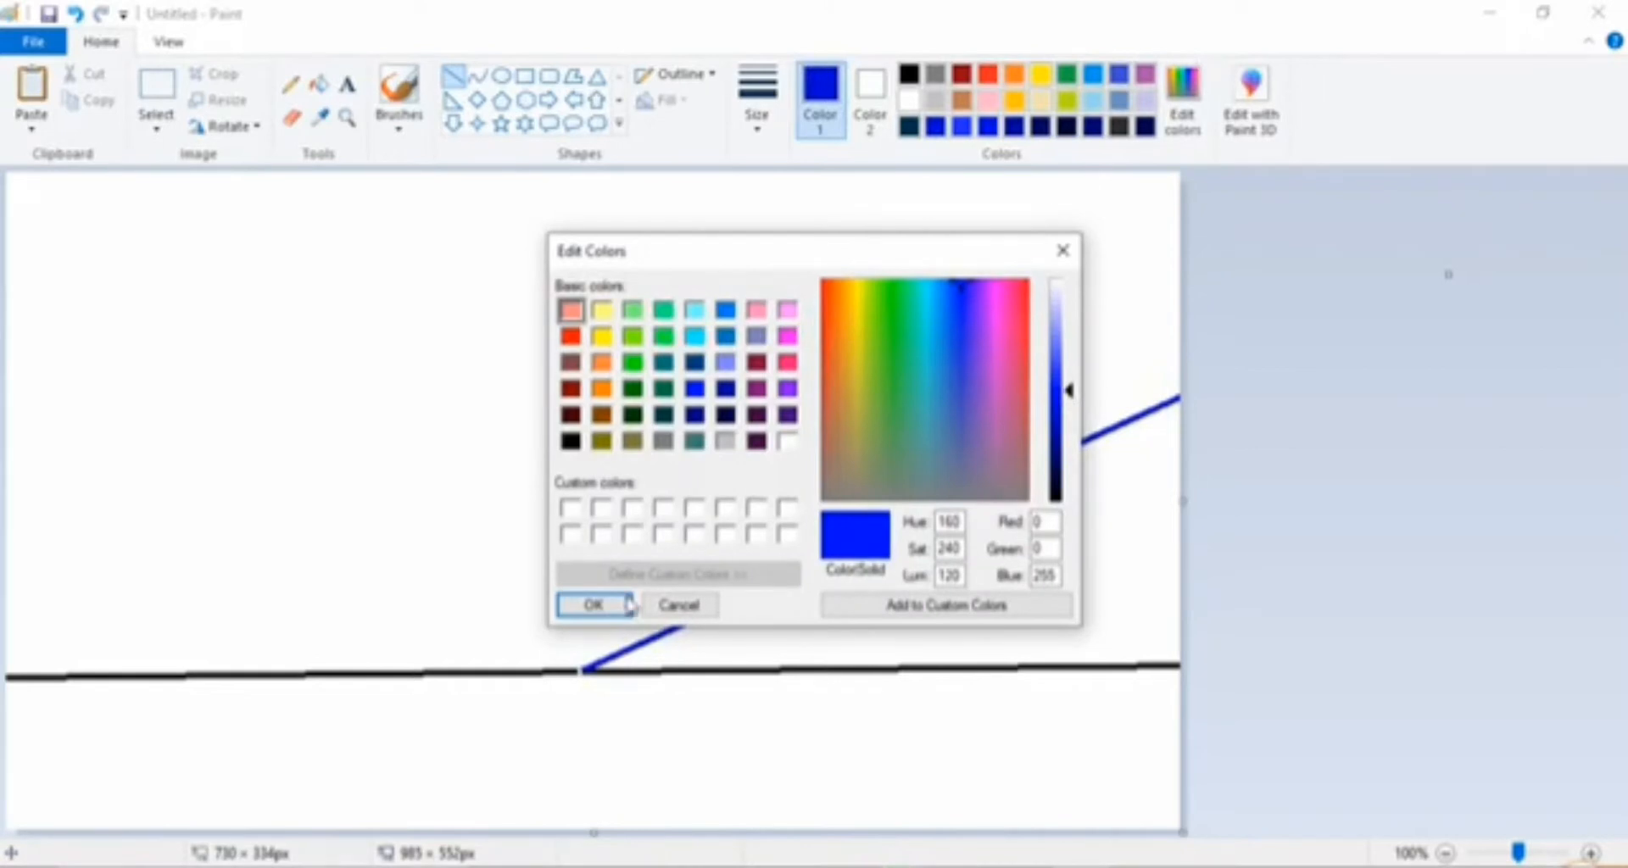
# Step: Draw two blue diagonal lines, one rising from the black horizon to the canvas's upper right, another from its left edge to its top
pyautogui.click(630, 603)
pyautogui.moveTo(307, 669)
pyautogui.mouseDown()
pyautogui.moveTo(839, 410)
pyautogui.moveTo(1156, 160)
pyautogui.mouseUp()
pyautogui.click(1183, 102)
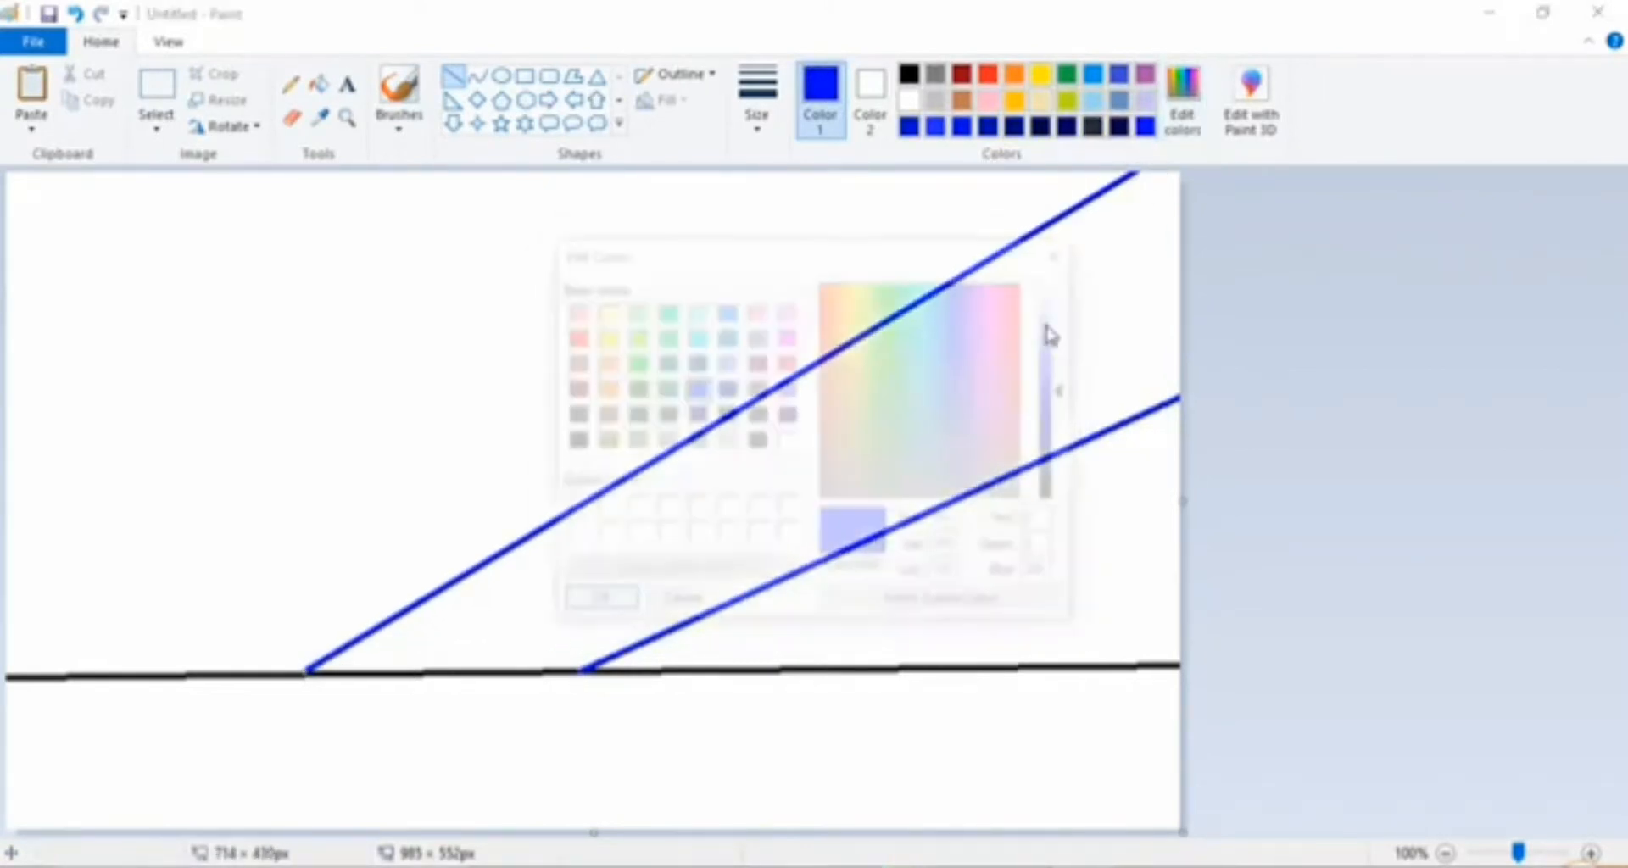
pyautogui.click(598, 605)
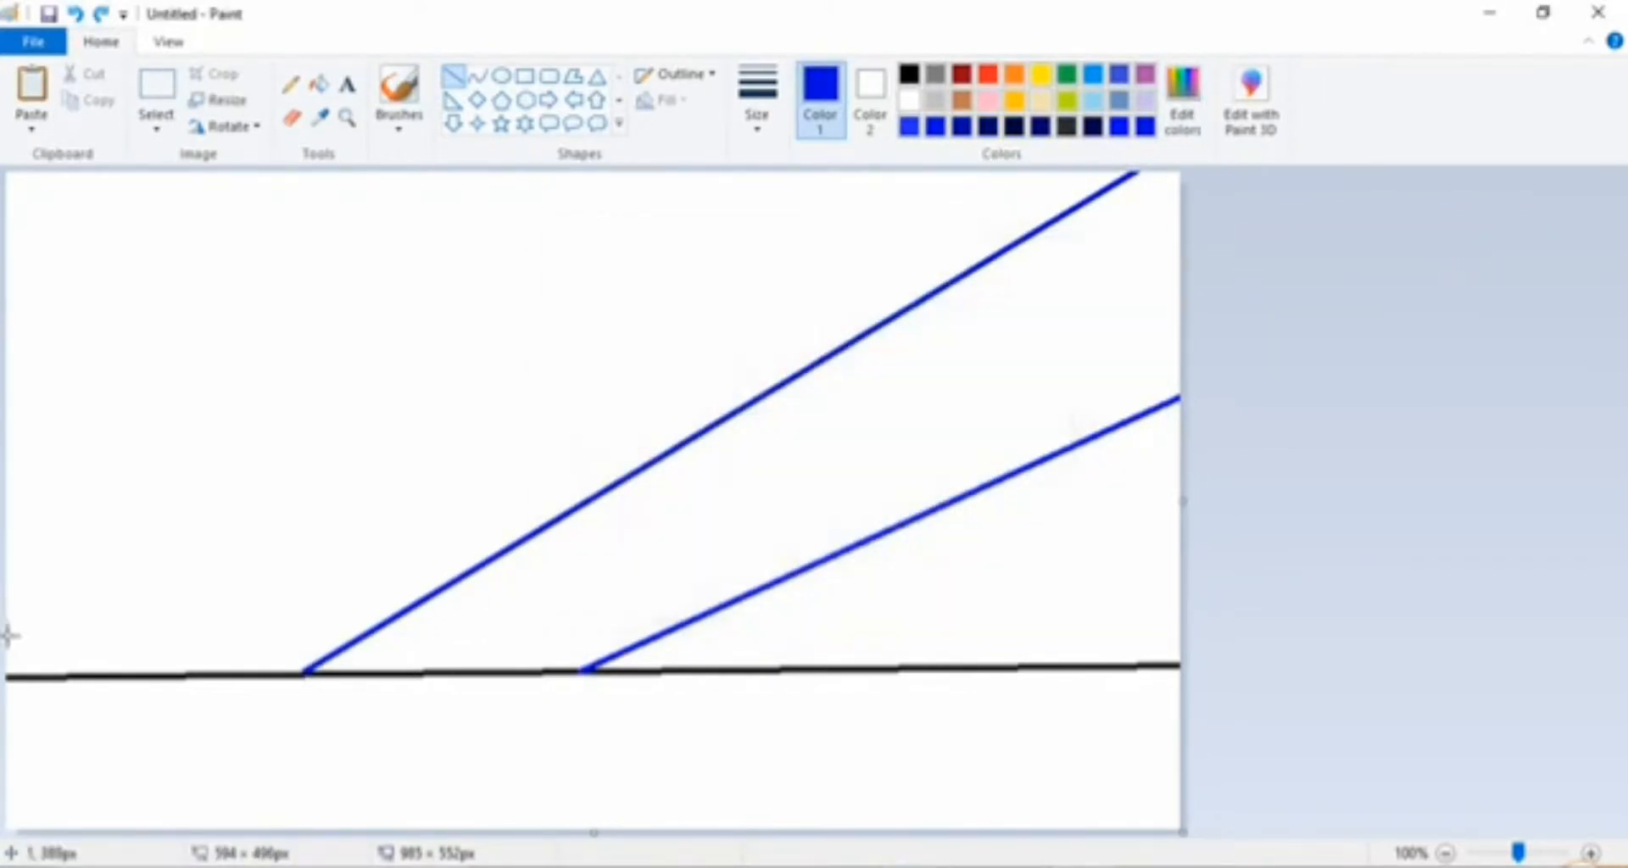
pyautogui.moveTo(7, 632)
pyautogui.mouseDown()
pyautogui.moveTo(763, 84)
pyautogui.moveTo(964, 10)
pyautogui.mouseUp()
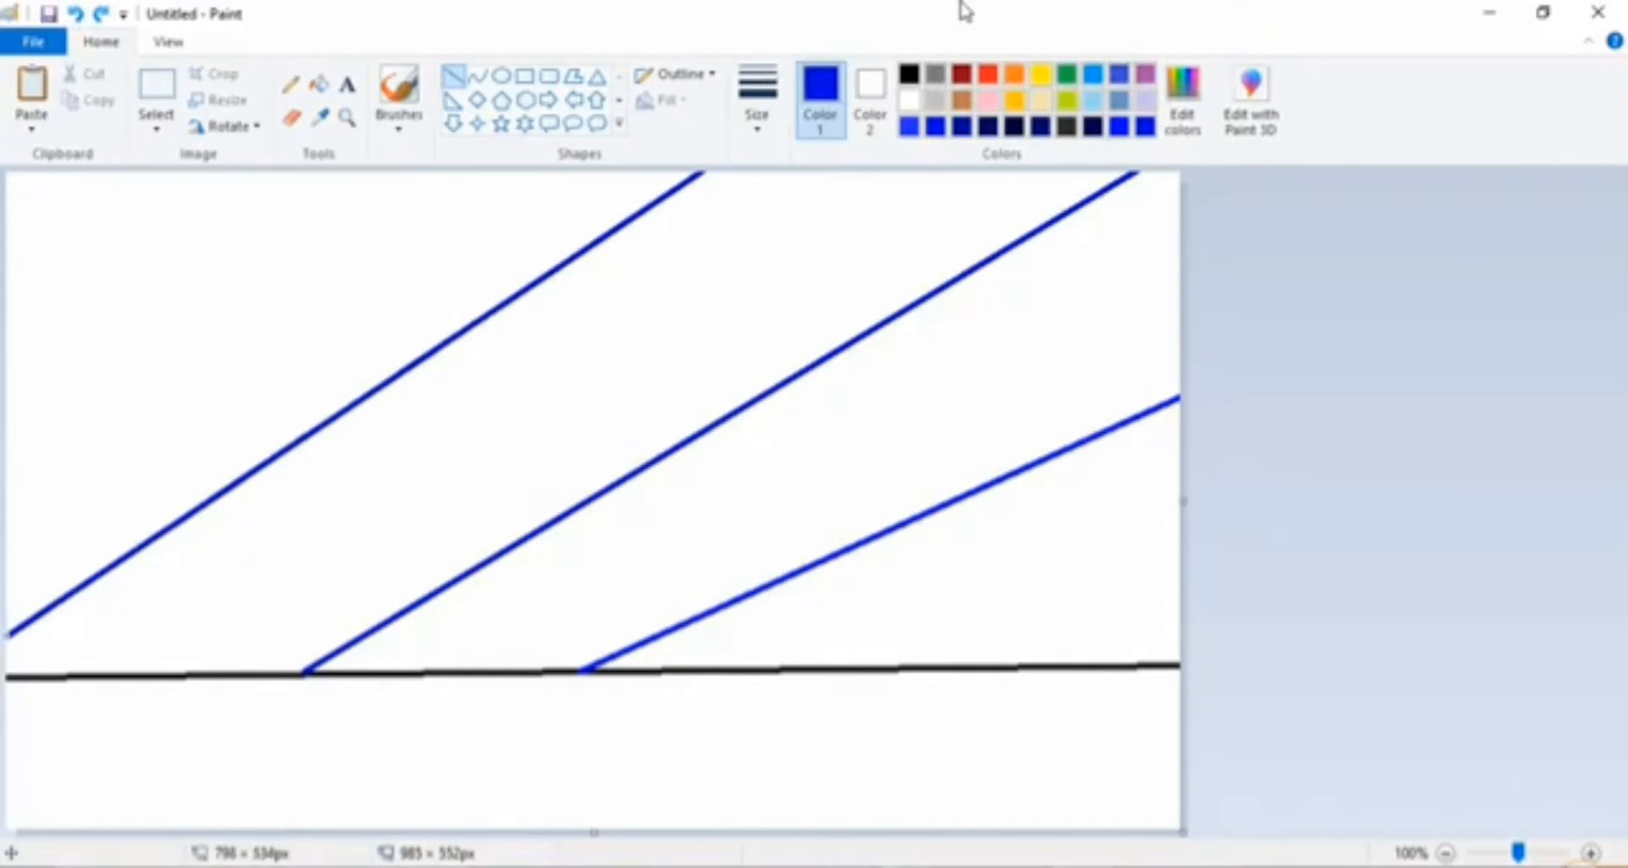
# Step: Add a fourth diagonal line across the canvas's upper-left corner, darkening the blue in stages to Red 0, Green 0, Blue 119
pyautogui.click(1183, 102)
pyautogui.moveTo(1067, 405); pyautogui.dragTo(1068, 426)
pyautogui.click(604, 604)
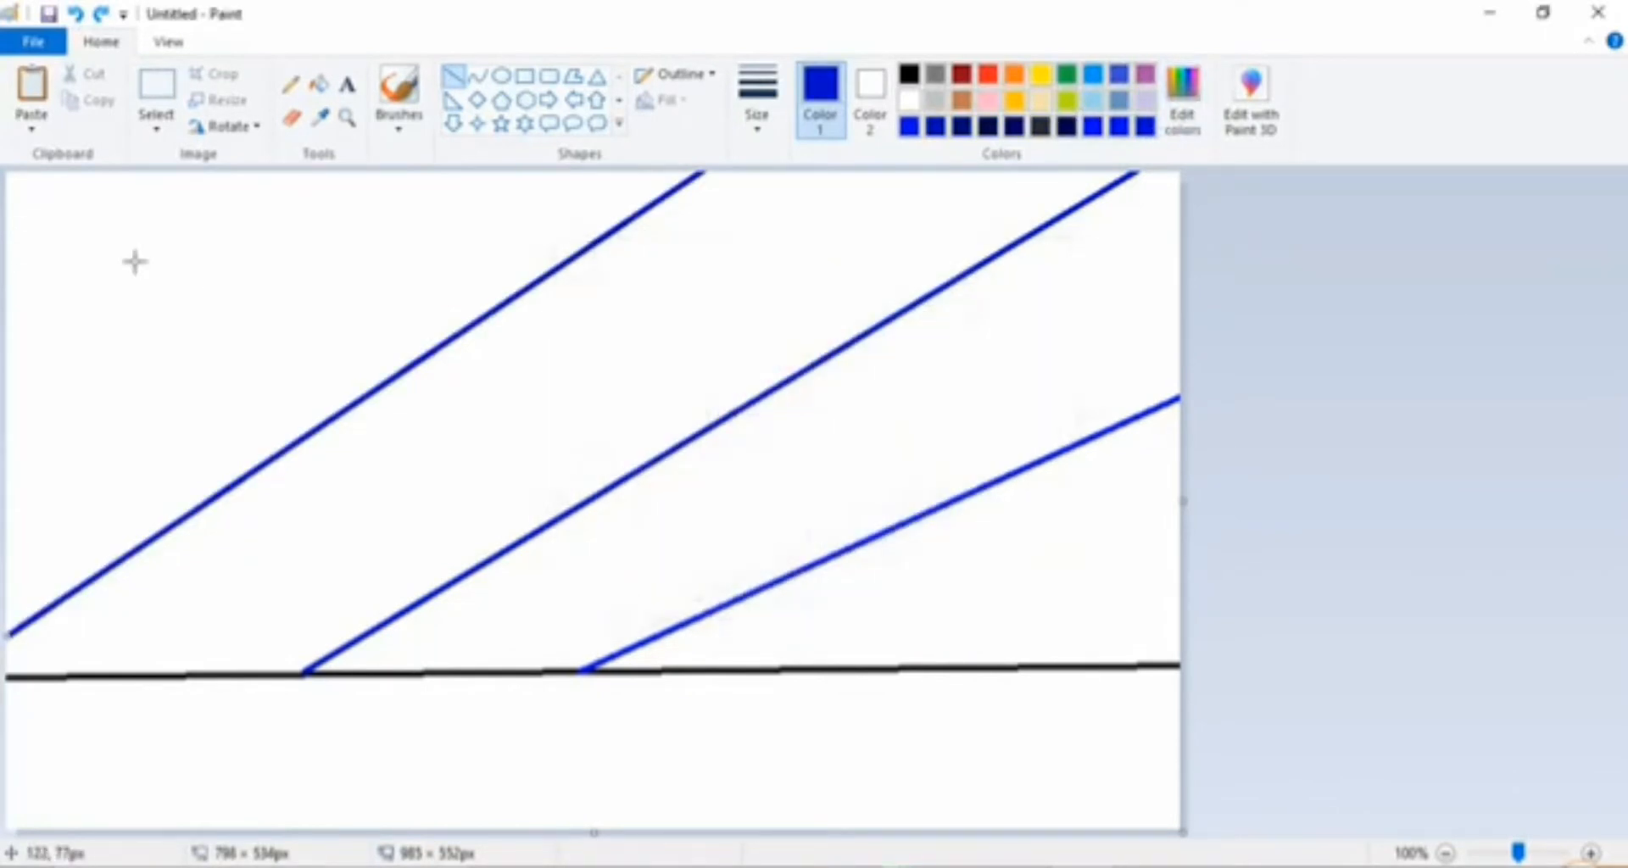
pyautogui.moveTo(6, 454)
pyautogui.mouseDown()
pyautogui.moveTo(283, 229)
pyautogui.moveTo(399, 173)
pyautogui.mouseUp()
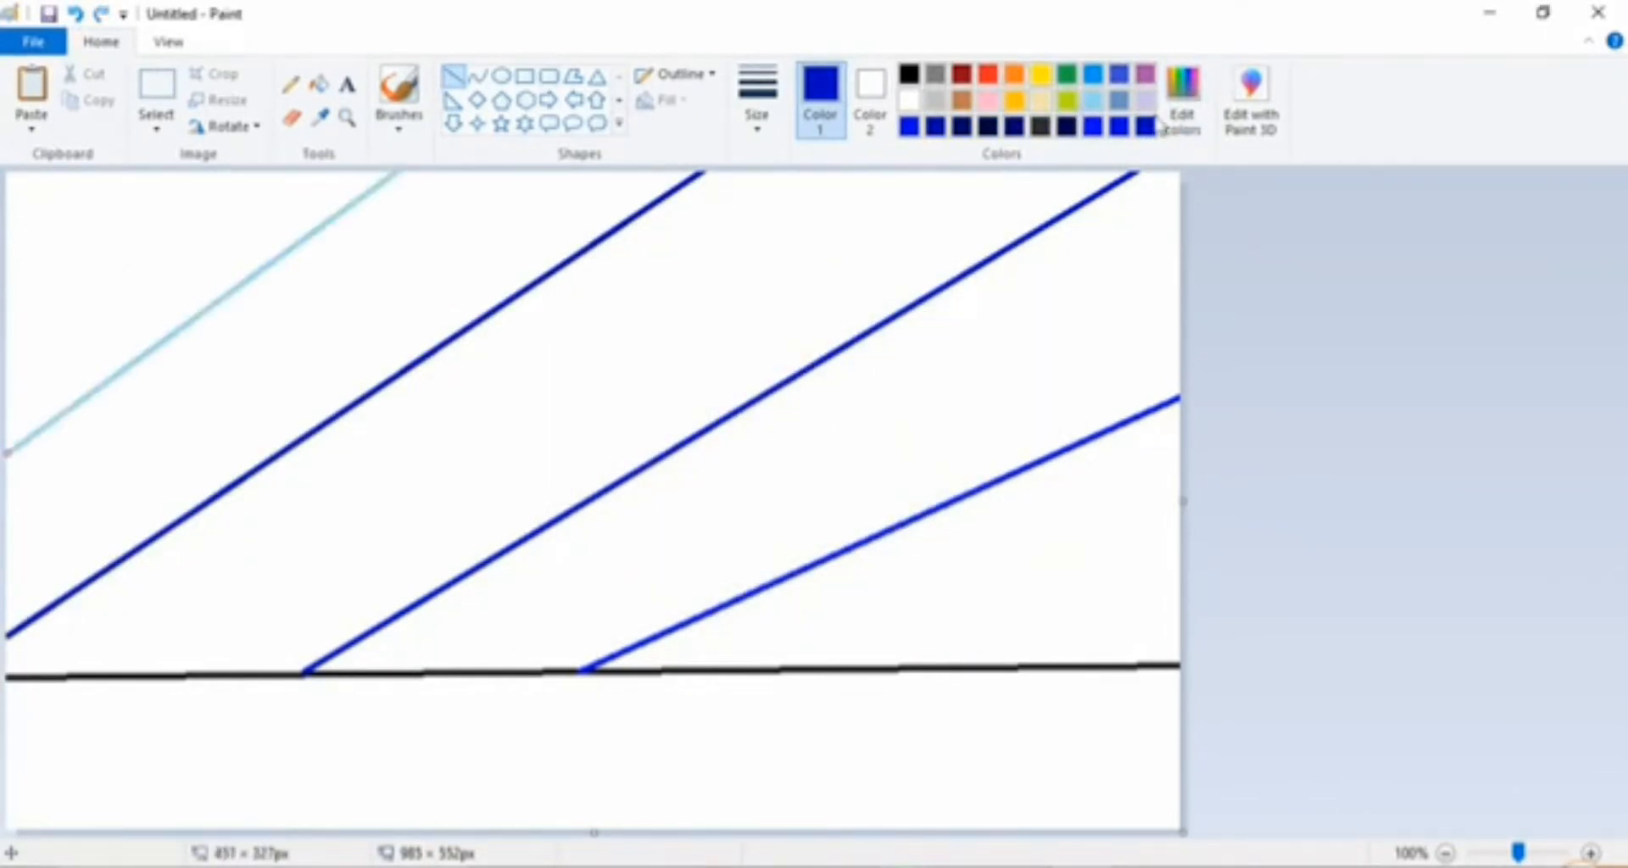
pyautogui.click(1183, 106)
pyautogui.moveTo(1067, 423); pyautogui.dragTo(1068, 443)
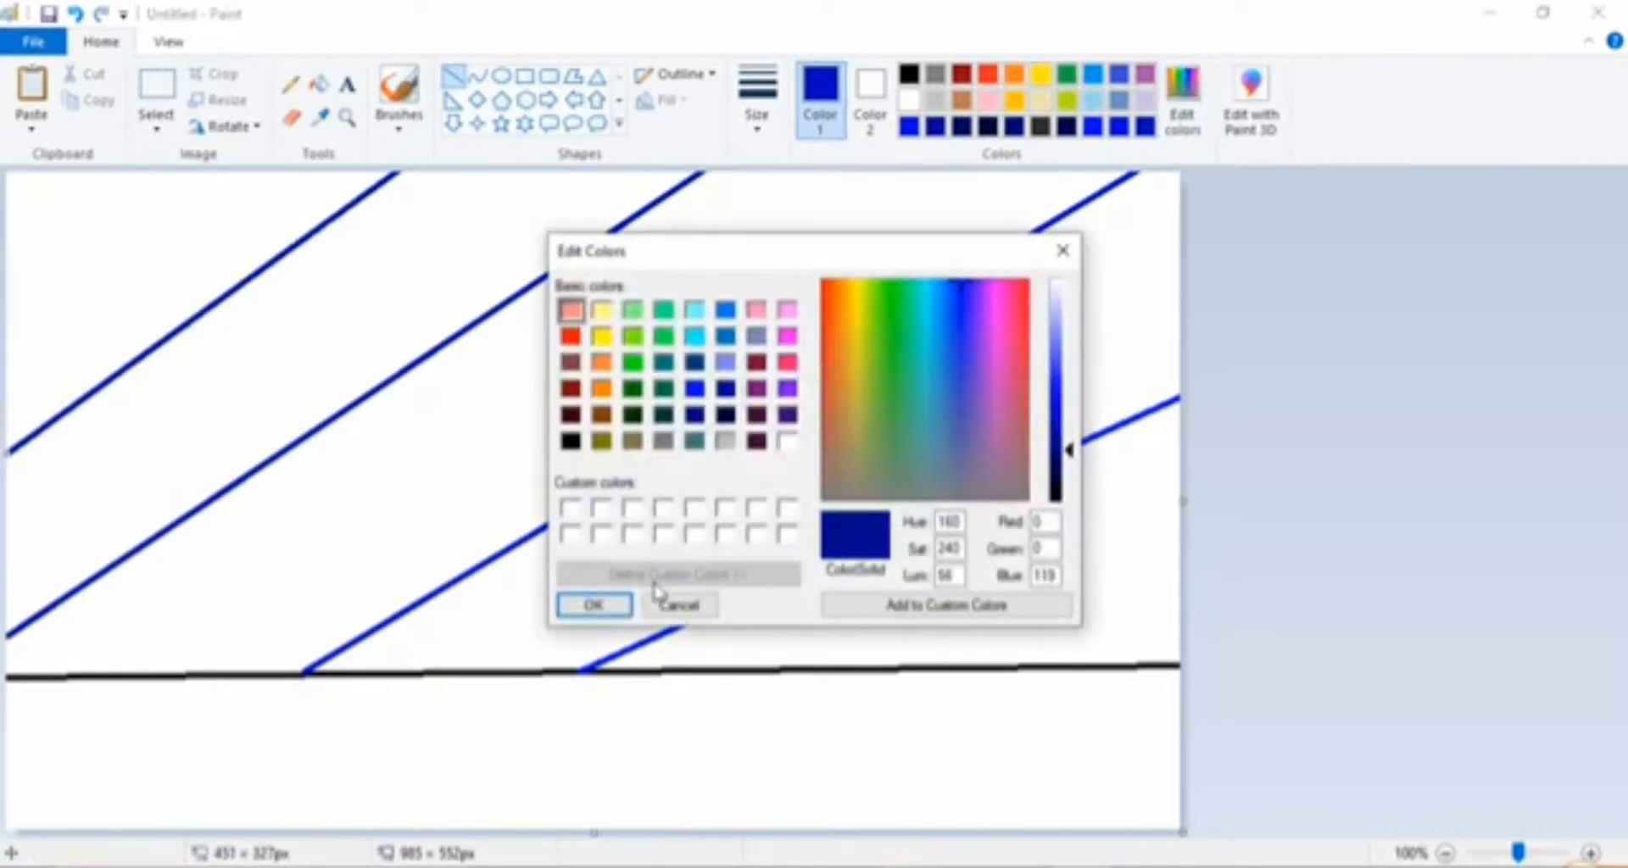
pyautogui.click(601, 604)
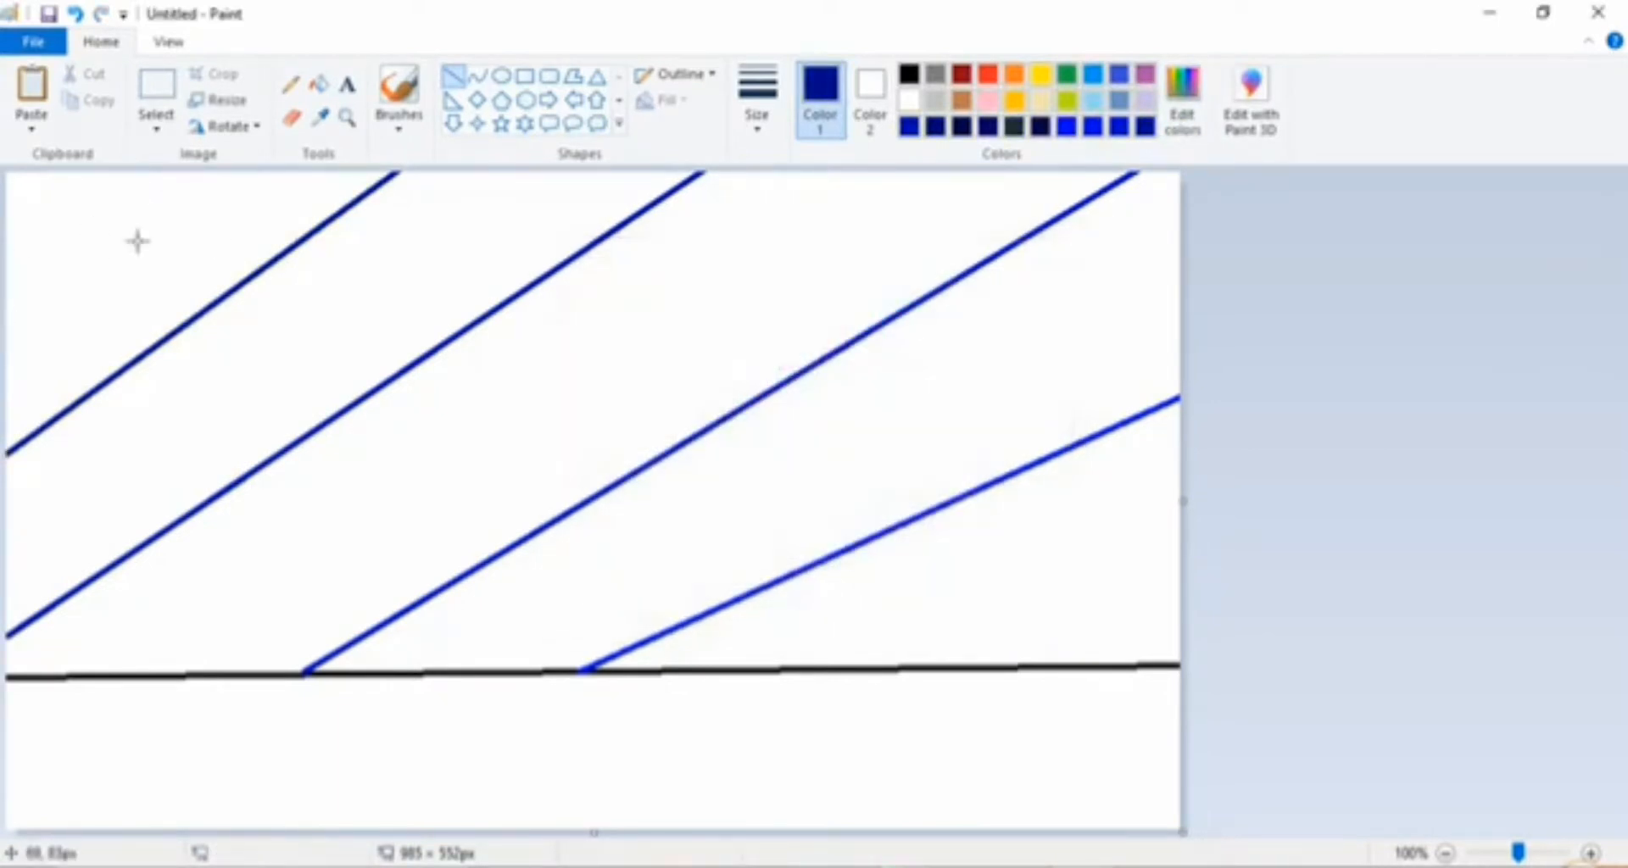
# Step: Fill the triangle between the lowest diagonal line and the black horizon with bright blue
pyautogui.click(319, 83)
pyautogui.click(1066, 127)
pyautogui.click(1100, 625)
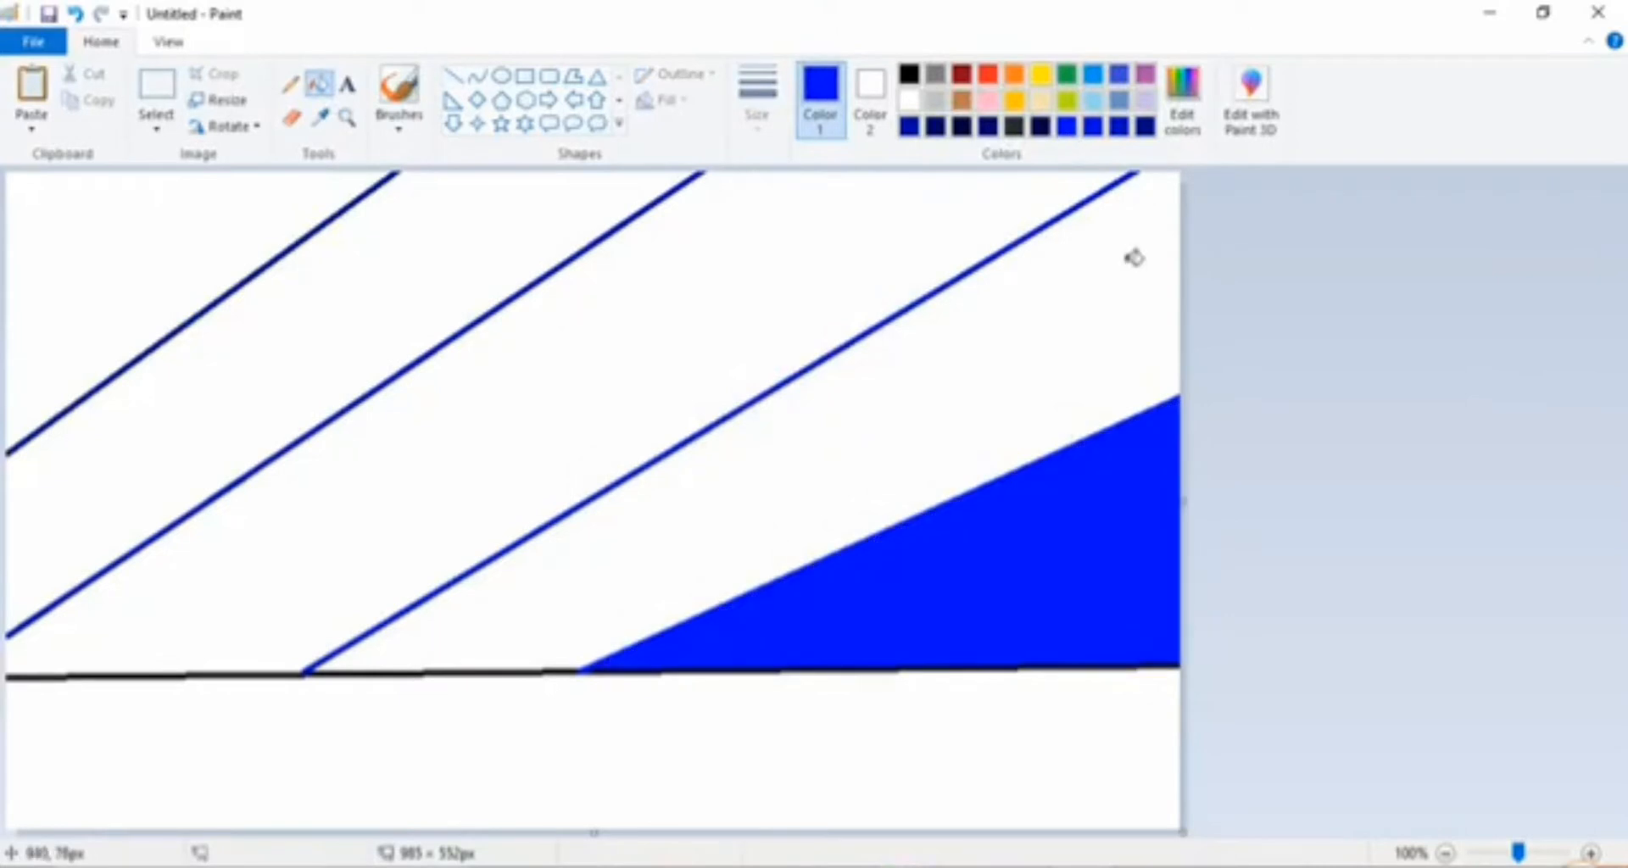
# Step: Fill the band above the bright blue triangle with medium blue and the following band with dark navy
pyautogui.click(1083, 286)
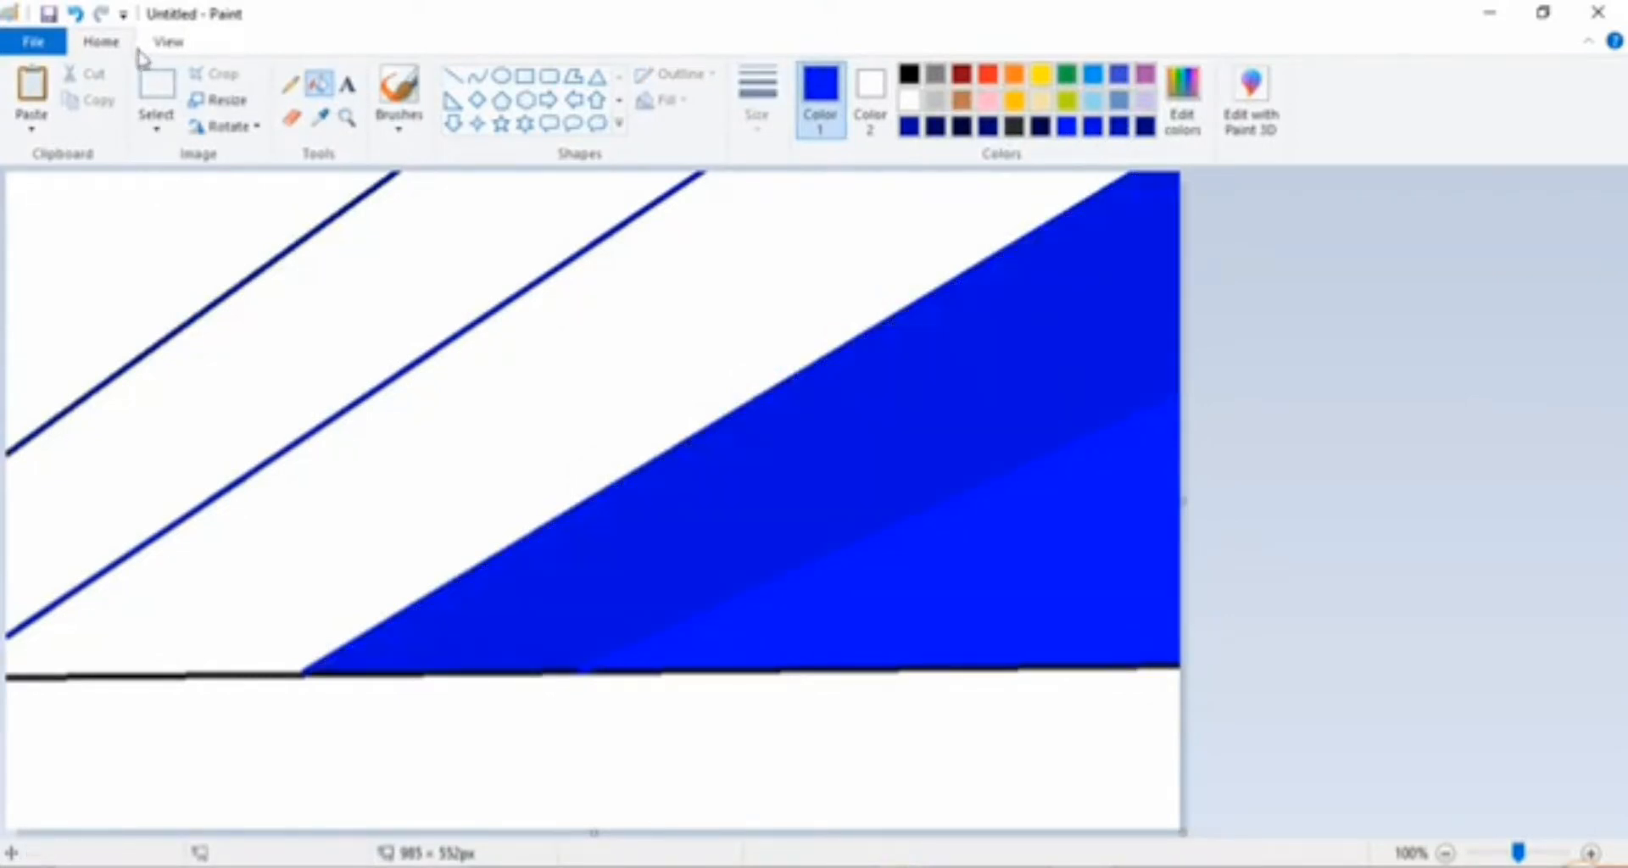
pyautogui.click(75, 14)
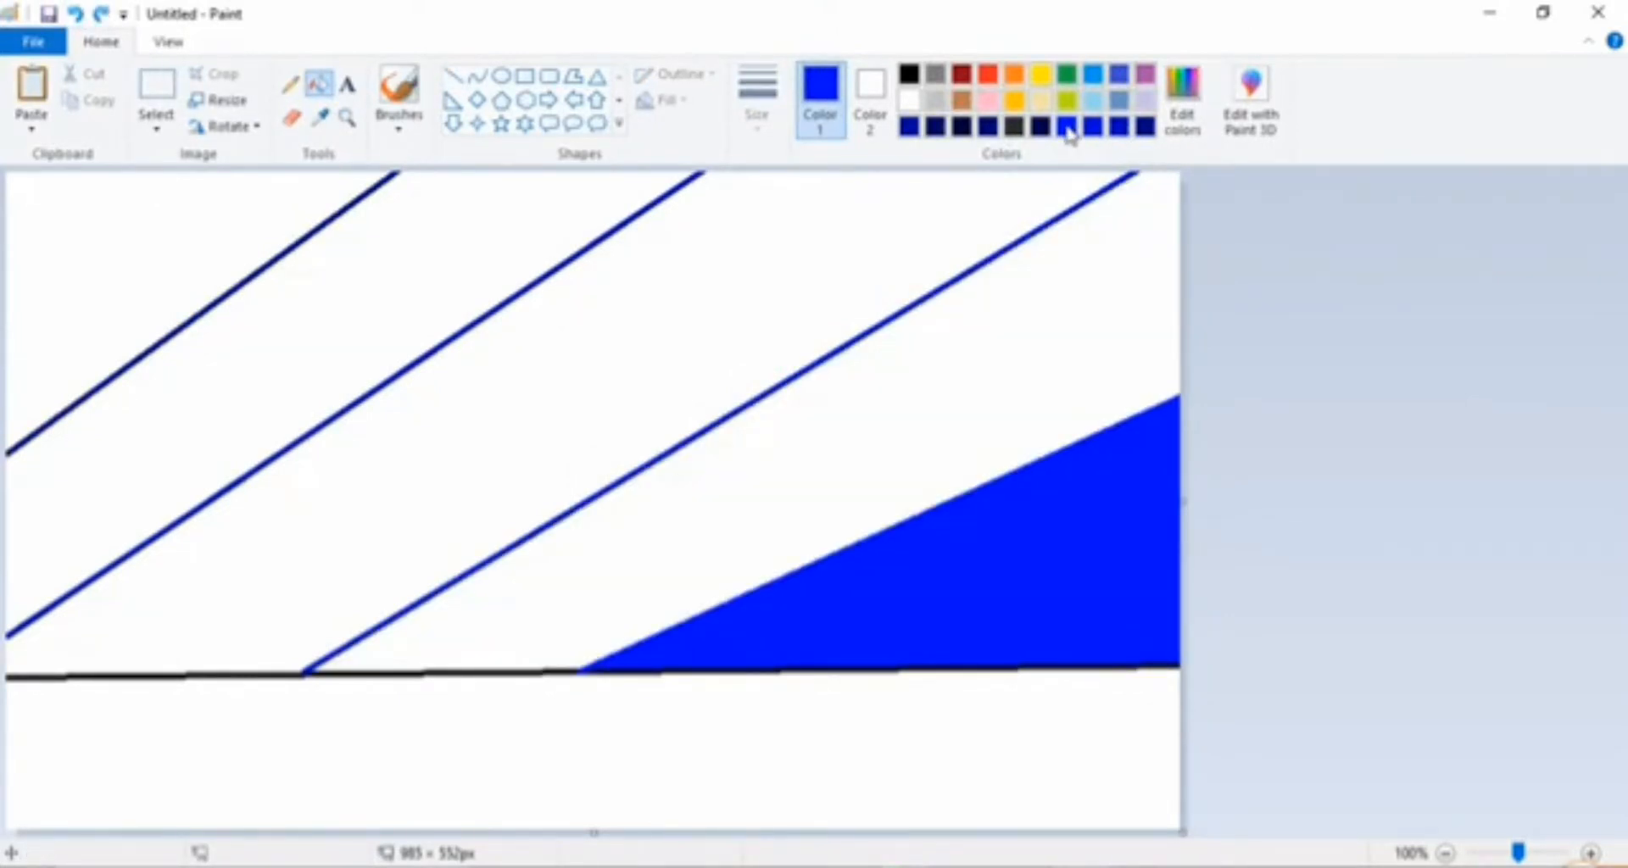
pyautogui.click(1119, 127)
pyautogui.click(1071, 298)
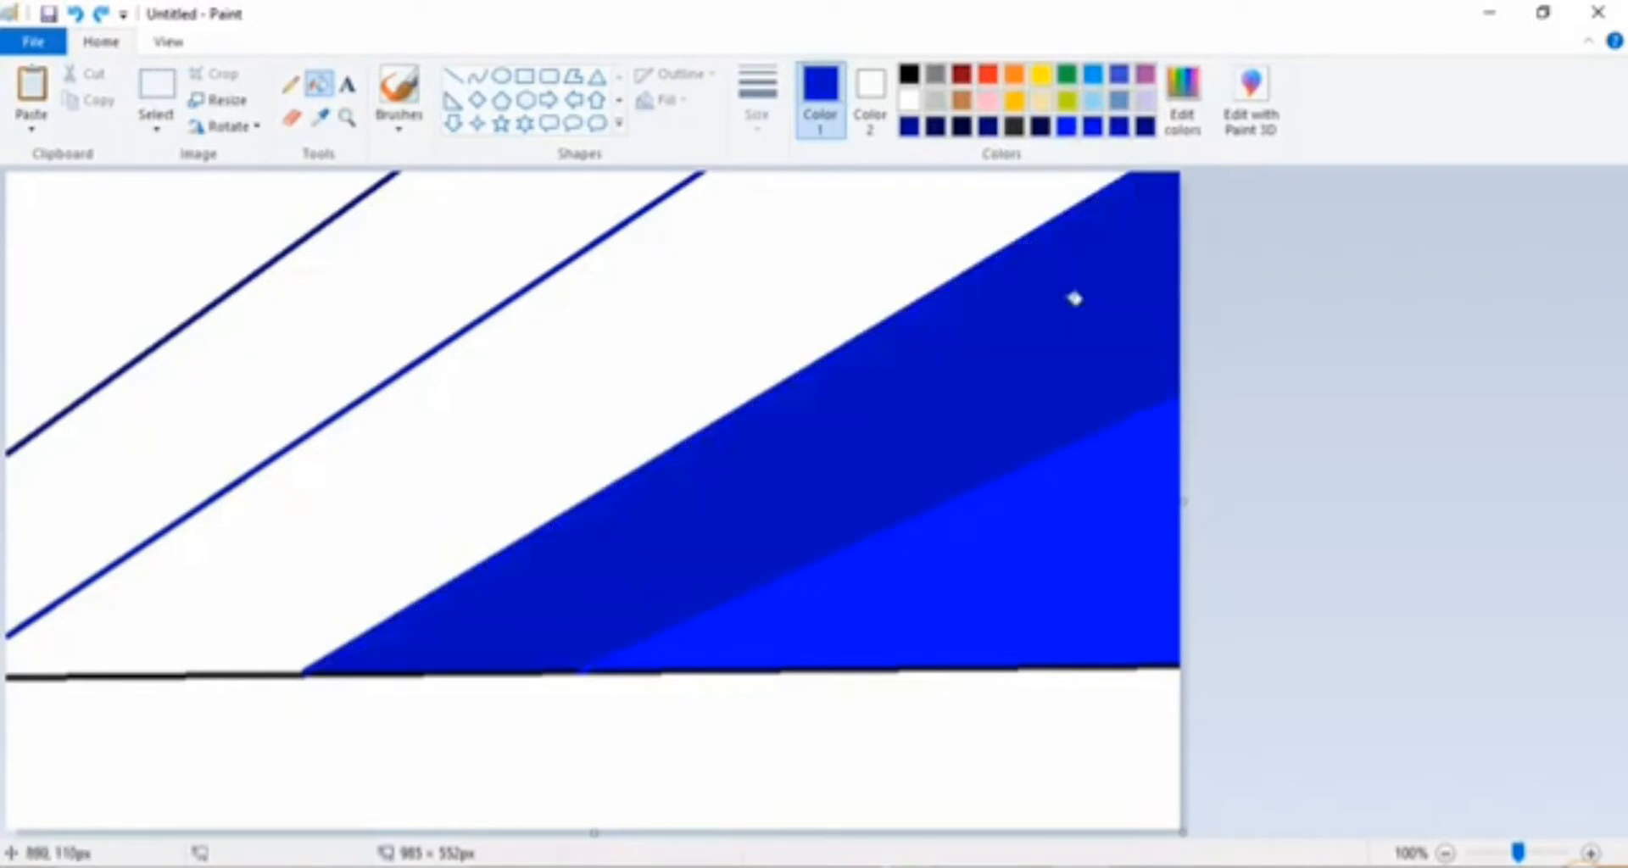
pyautogui.click(1145, 127)
pyautogui.click(743, 251)
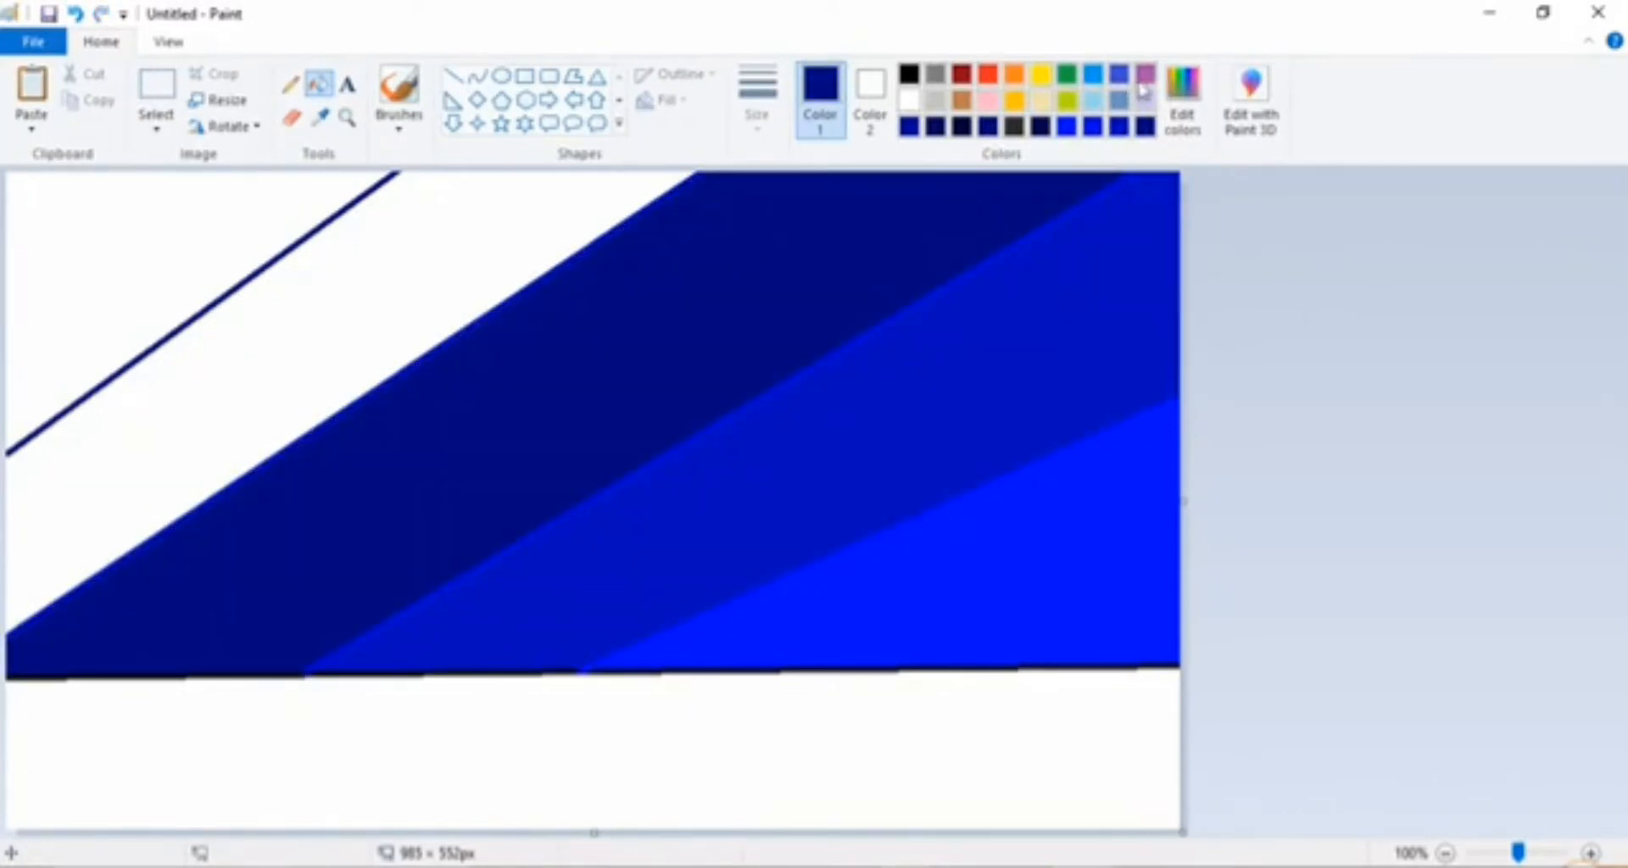
# Step: Fill the last diagonal band with very dark blue (Red 0, Green 0, Blue 64) and the remaining upper-left corner with black
pyautogui.click(1181, 108)
pyautogui.moveTo(1075, 450); pyautogui.dragTo(1070, 473)
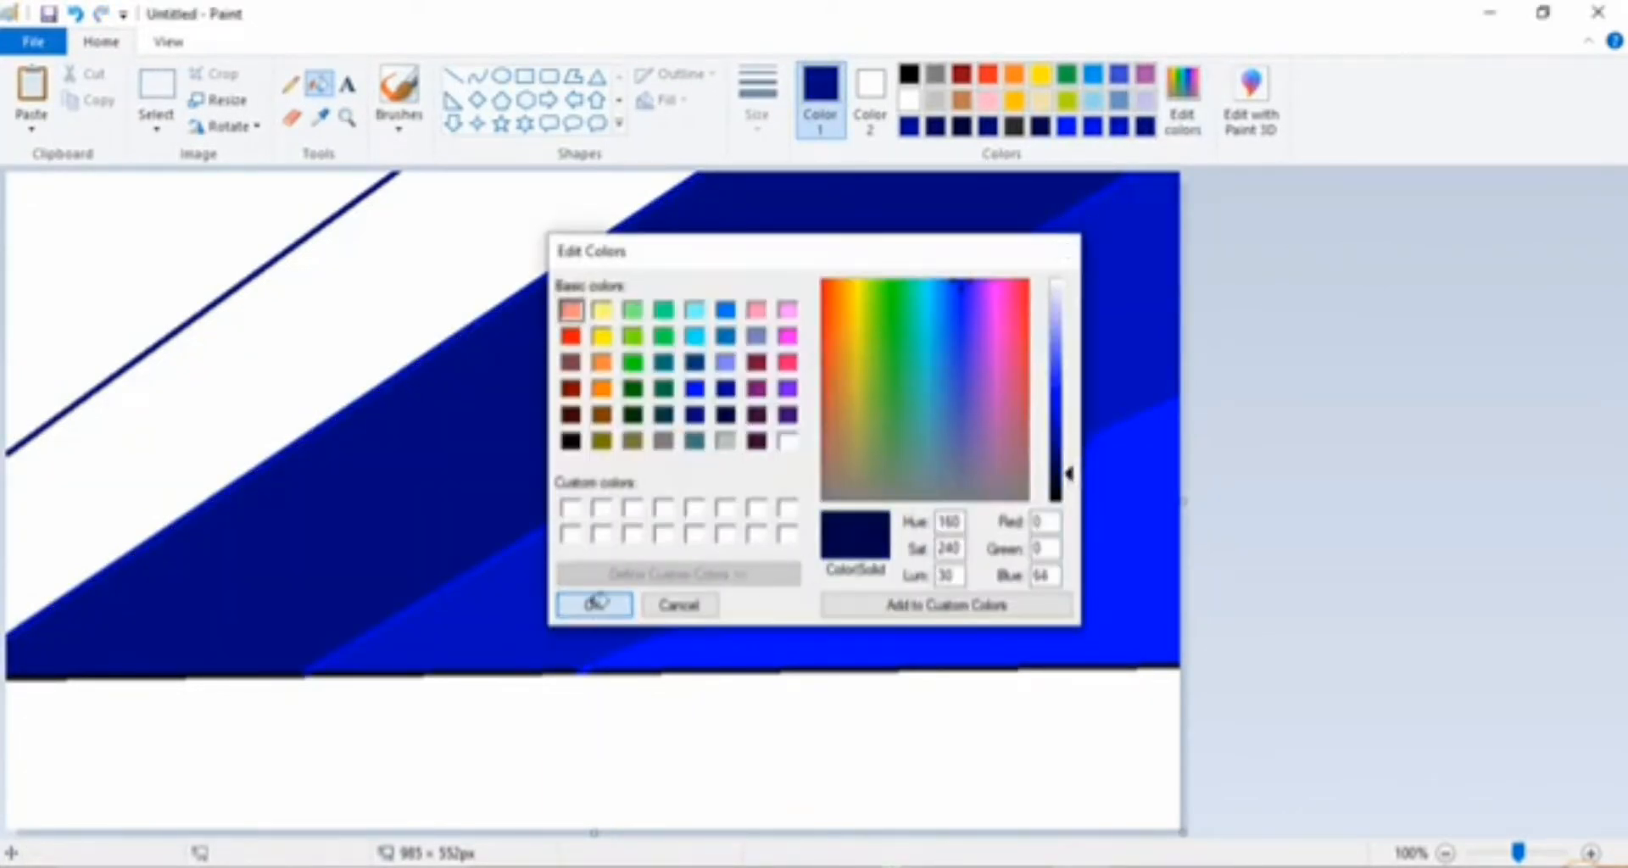
pyautogui.click(593, 604)
pyautogui.click(509, 212)
pyautogui.click(909, 74)
pyautogui.click(25, 271)
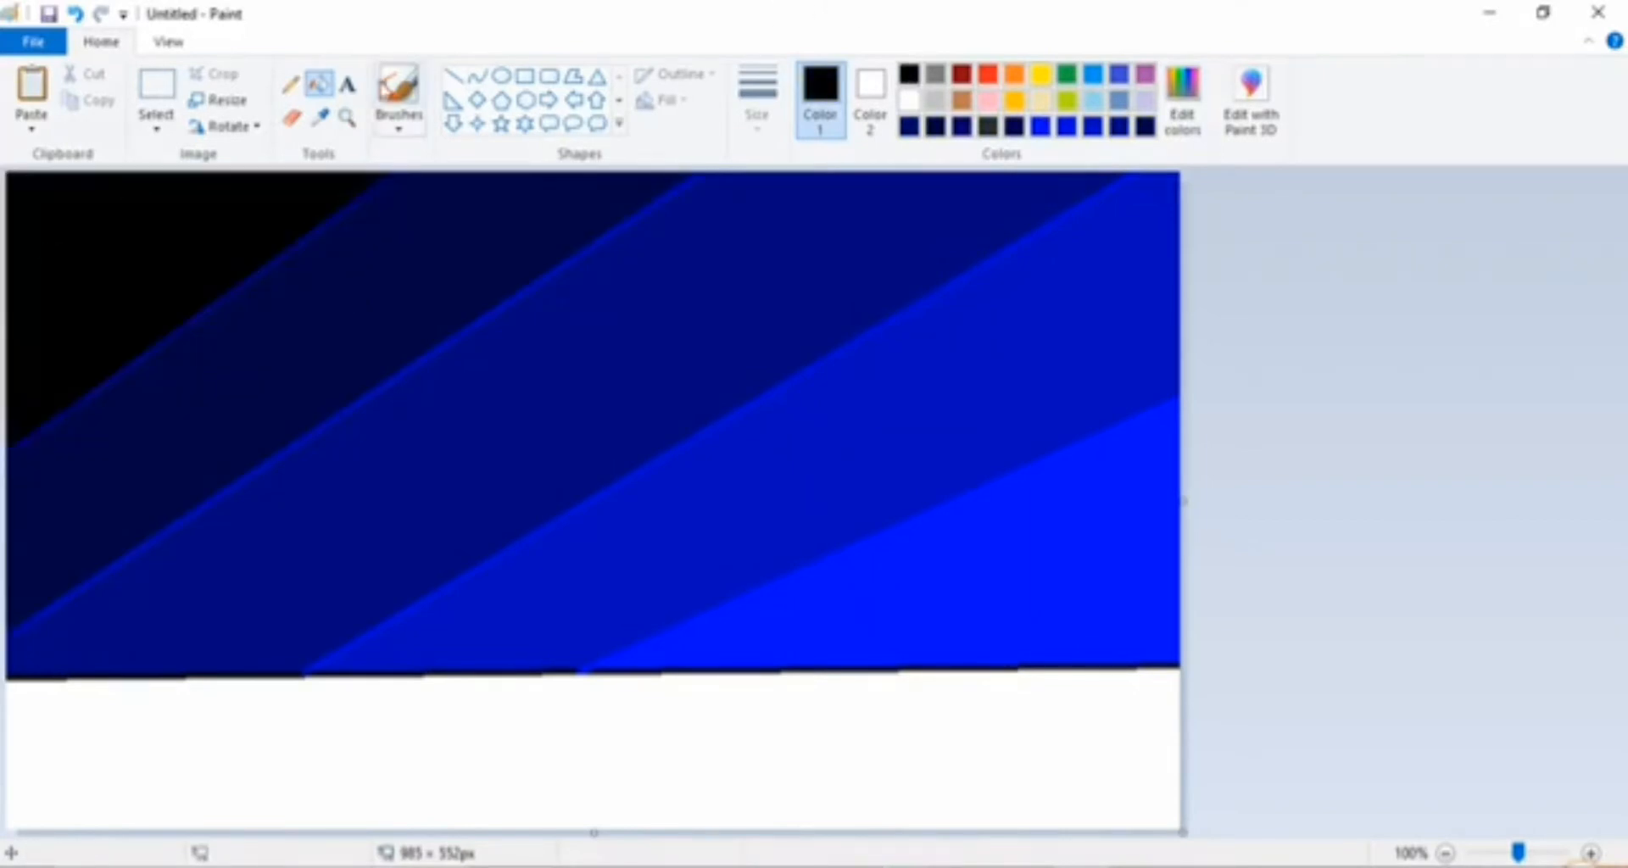
# Step: Resize the image by pixels to a horizontal value of 1 without maintaining the aspect ratio
pyautogui.click(219, 99)
pyautogui.click(292, 185)
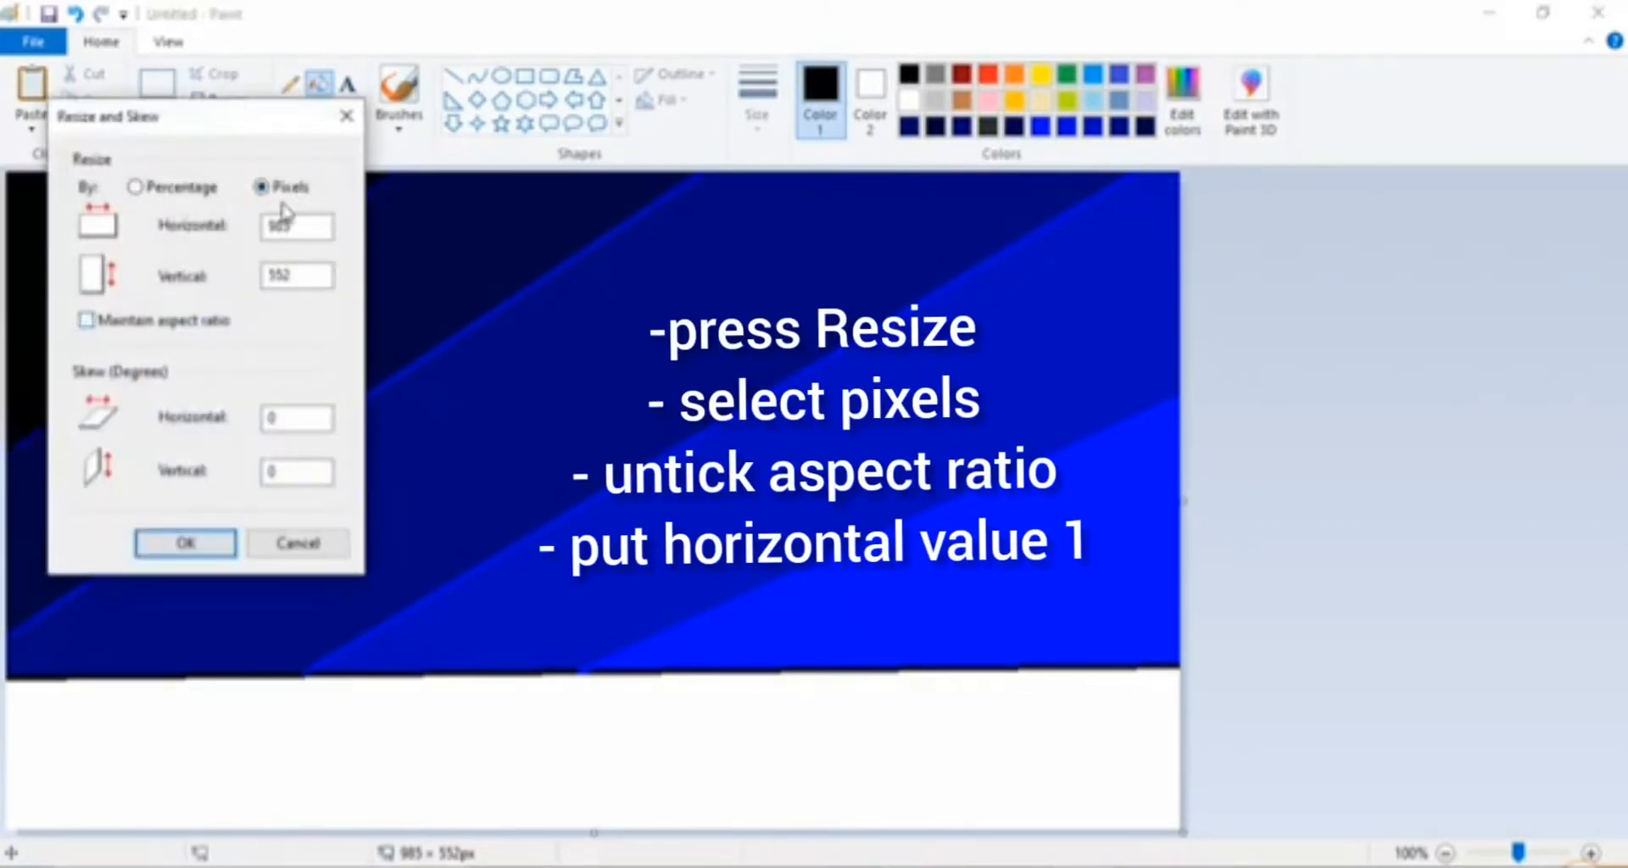
pyautogui.doubleClick(289, 224)
pyautogui.write('1')
pyautogui.click(186, 542)
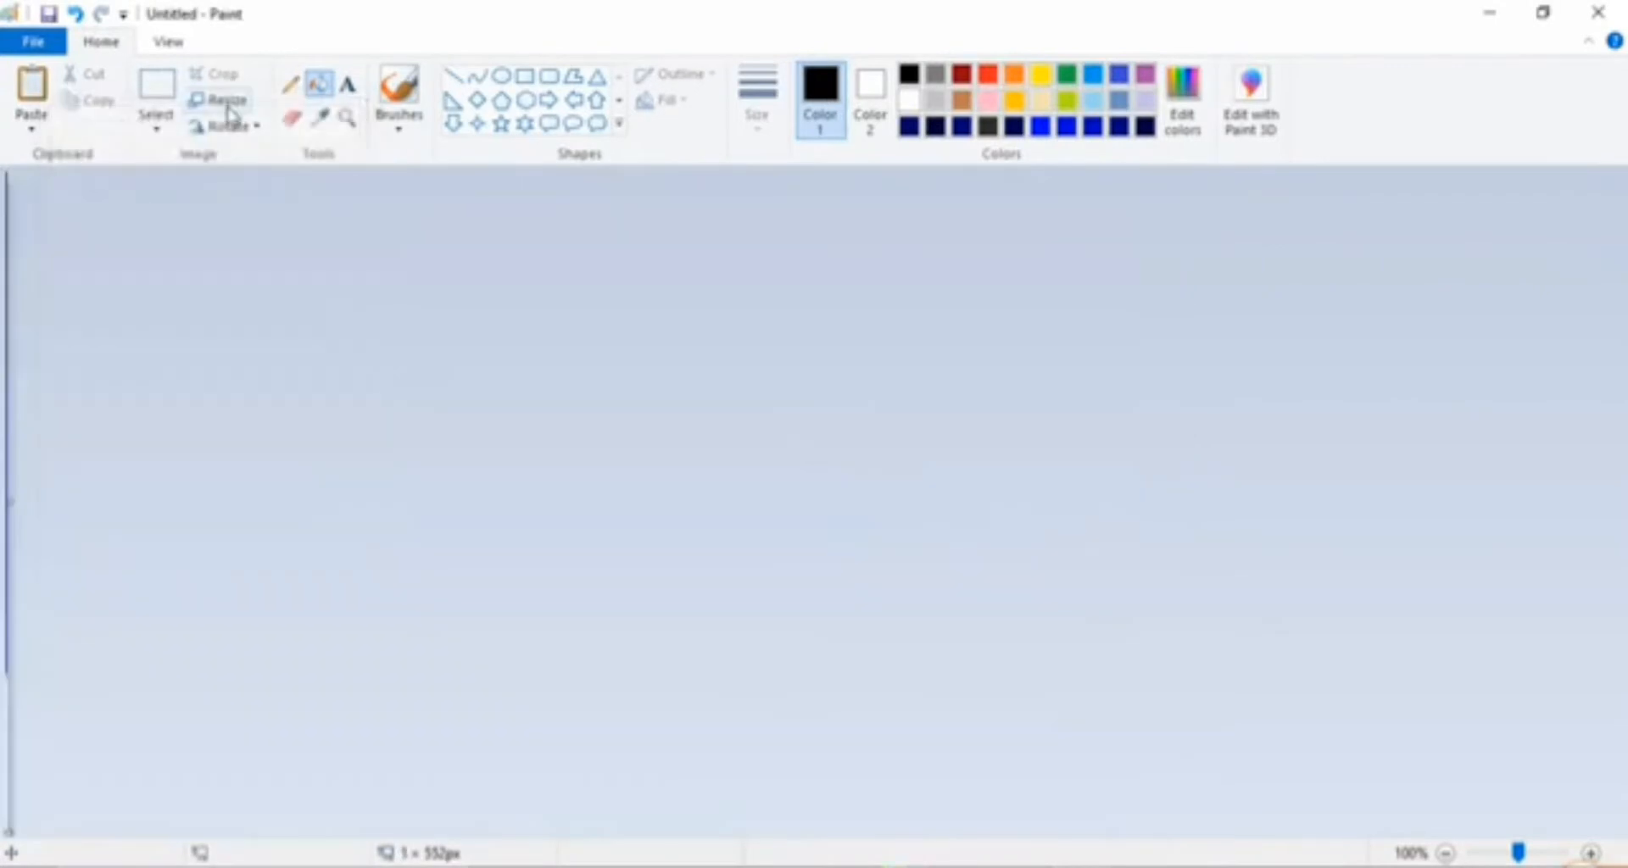
# Step: Resize the image by pixels back to a horizontal value of 983 without maintaining the aspect ratio
pyautogui.click(219, 99)
pyautogui.click(261, 187)
pyautogui.doubleClick(272, 226)
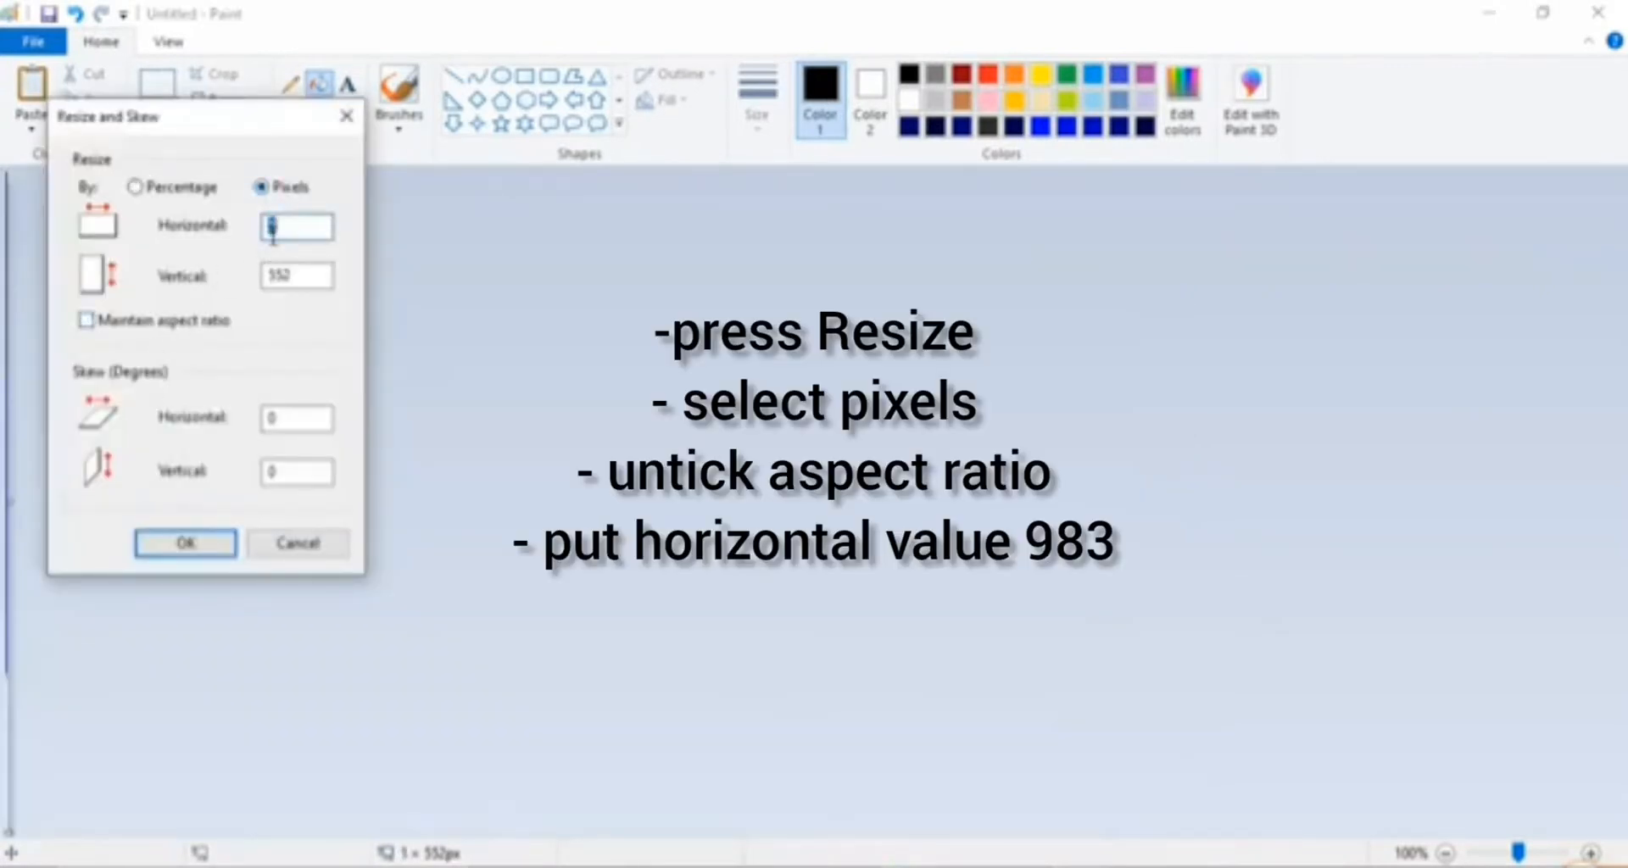
pyautogui.click(183, 543)
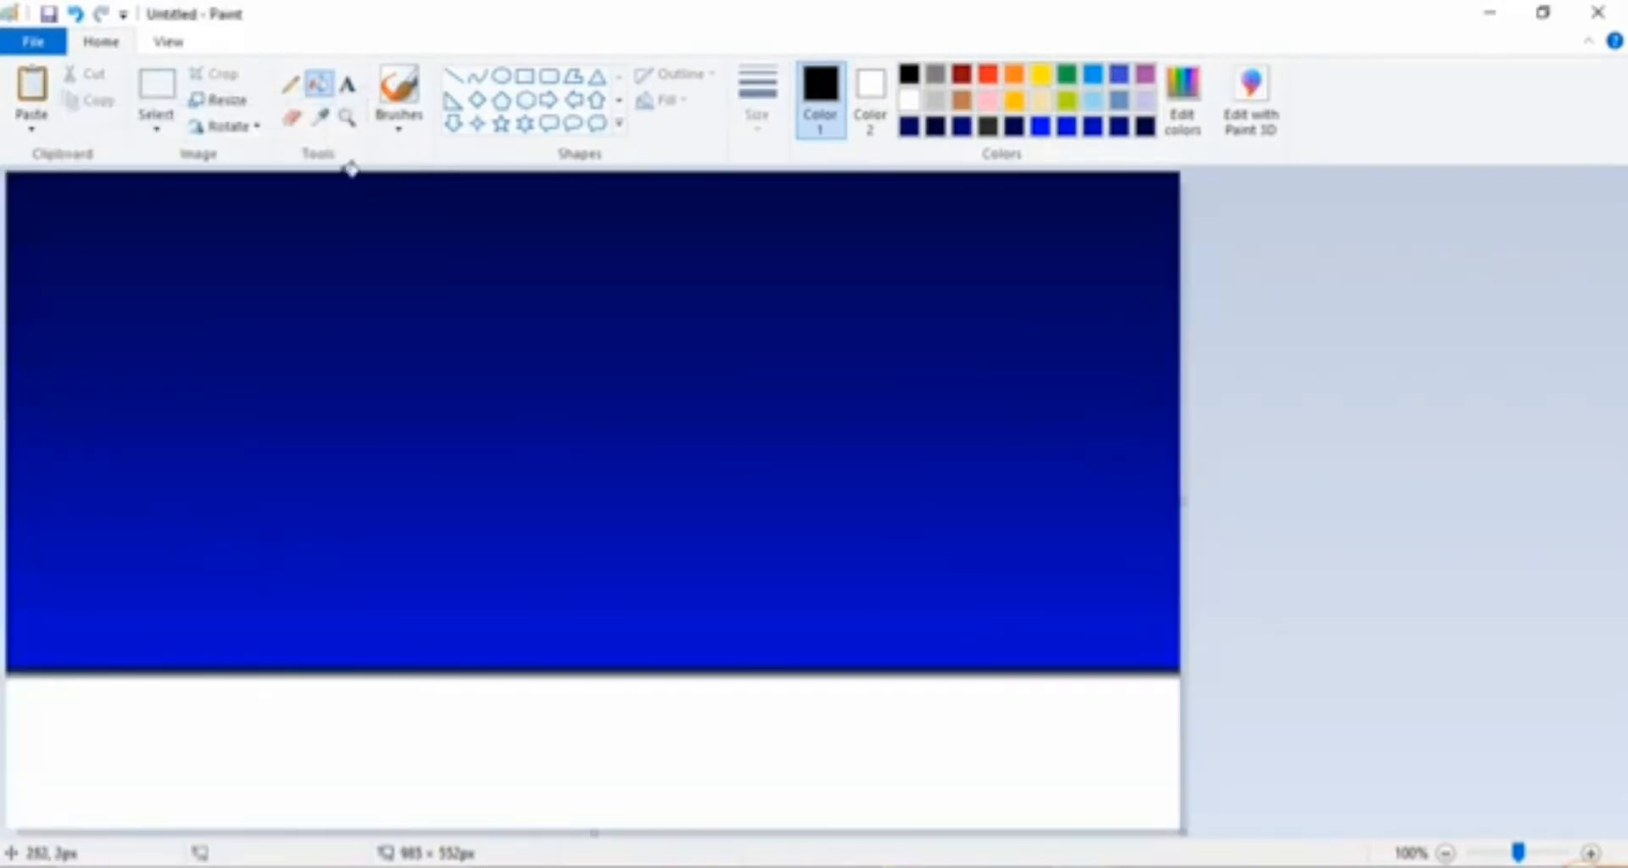
# Step: Select the blue gradient area and stretch it down over the white strip beneath it
pyautogui.click(219, 99)
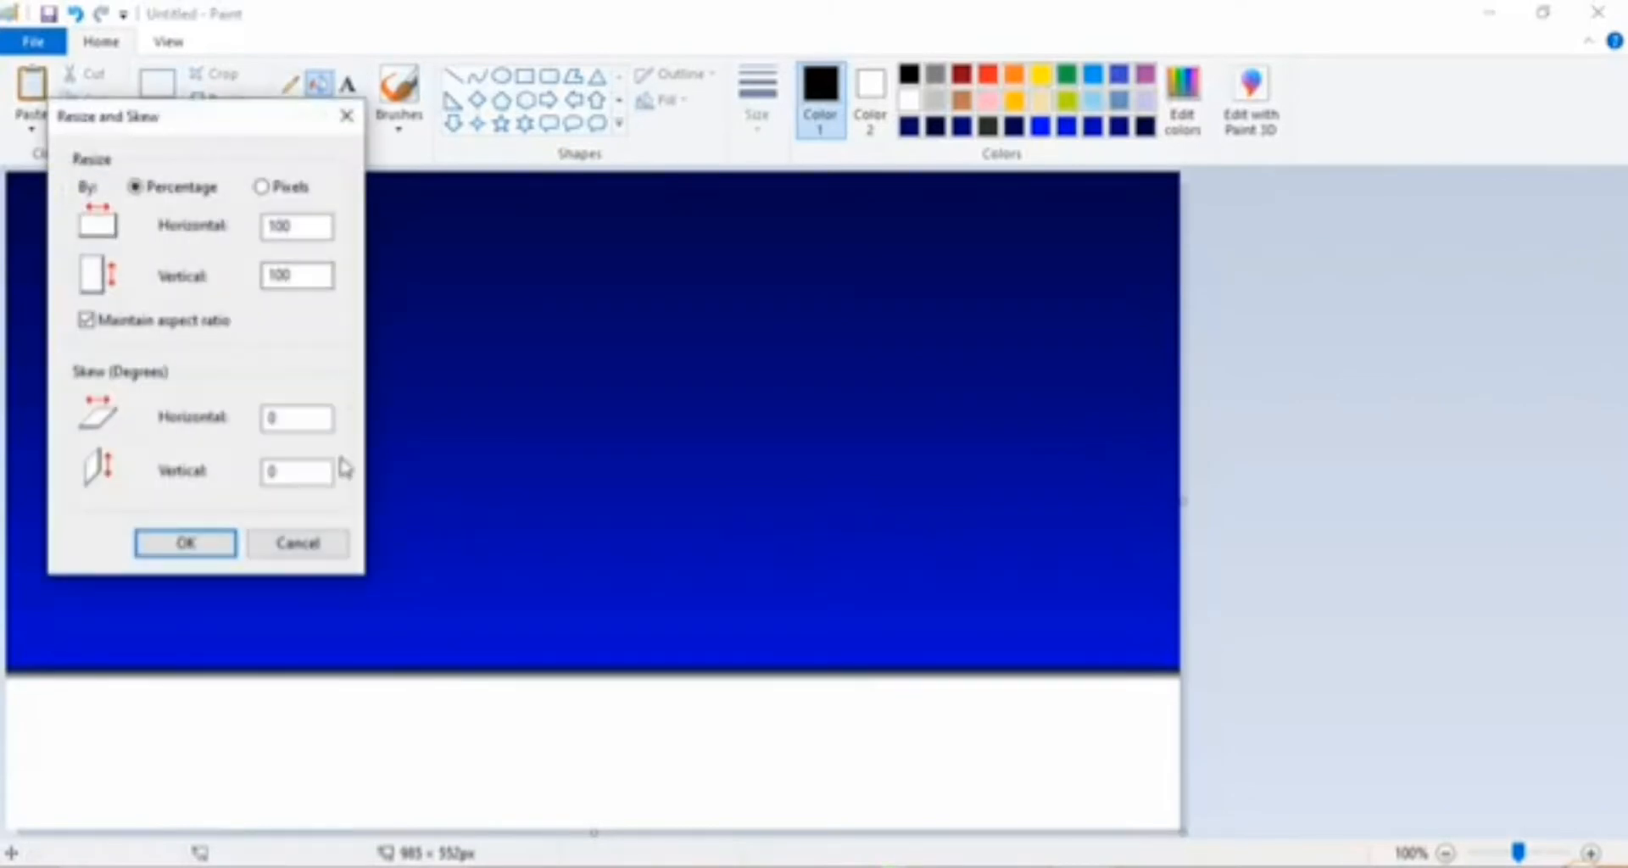
pyautogui.click(329, 539)
pyautogui.click(155, 85)
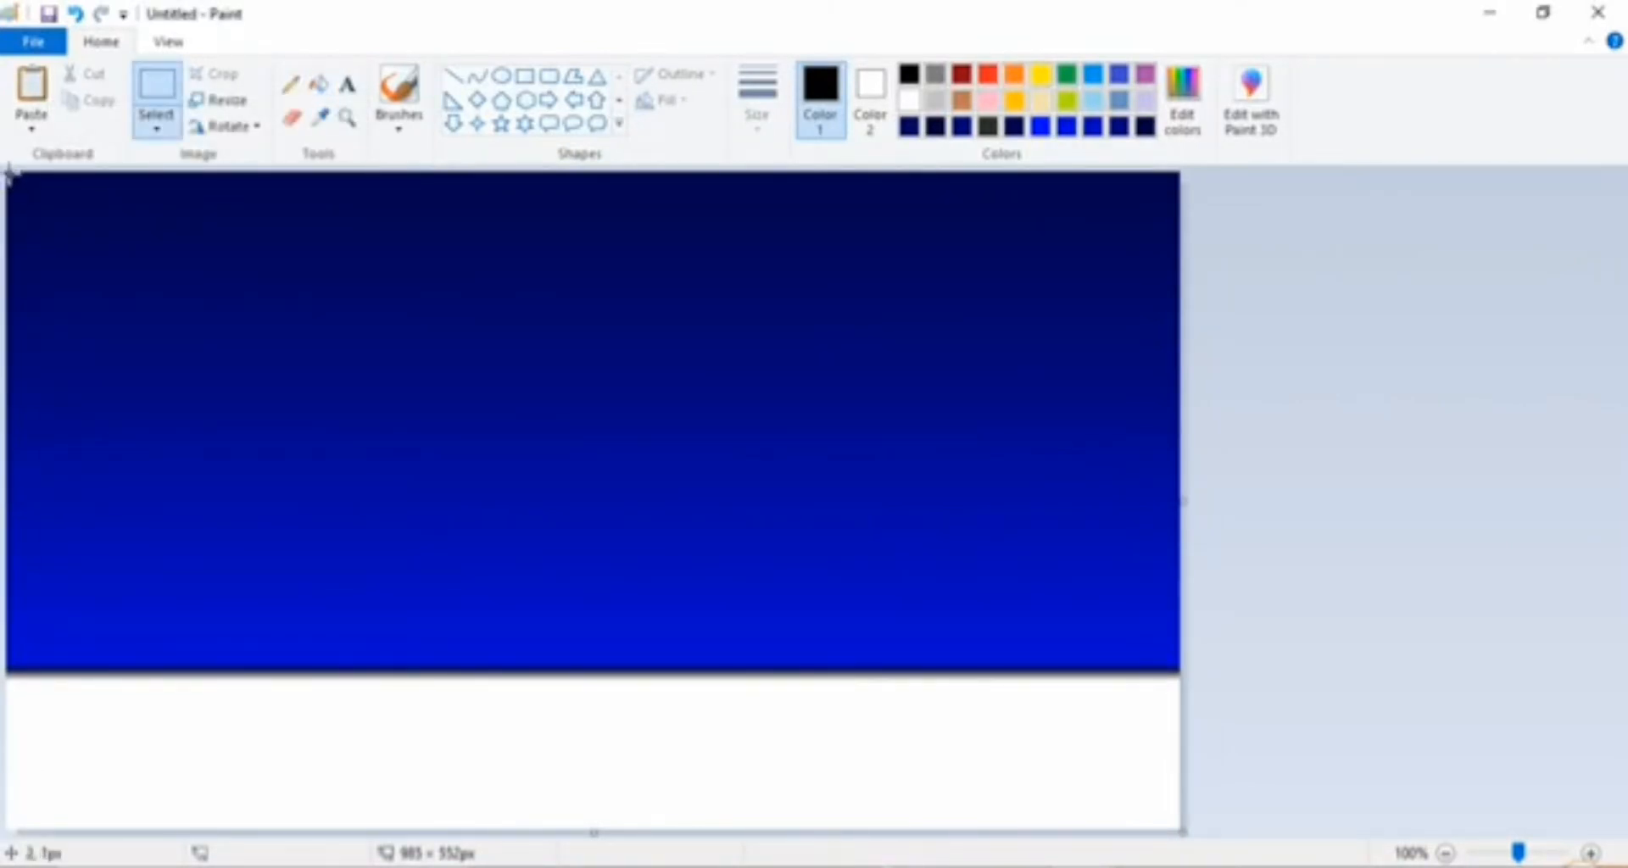
pyautogui.moveTo(7, 173); pyautogui.dragTo(1202, 681)
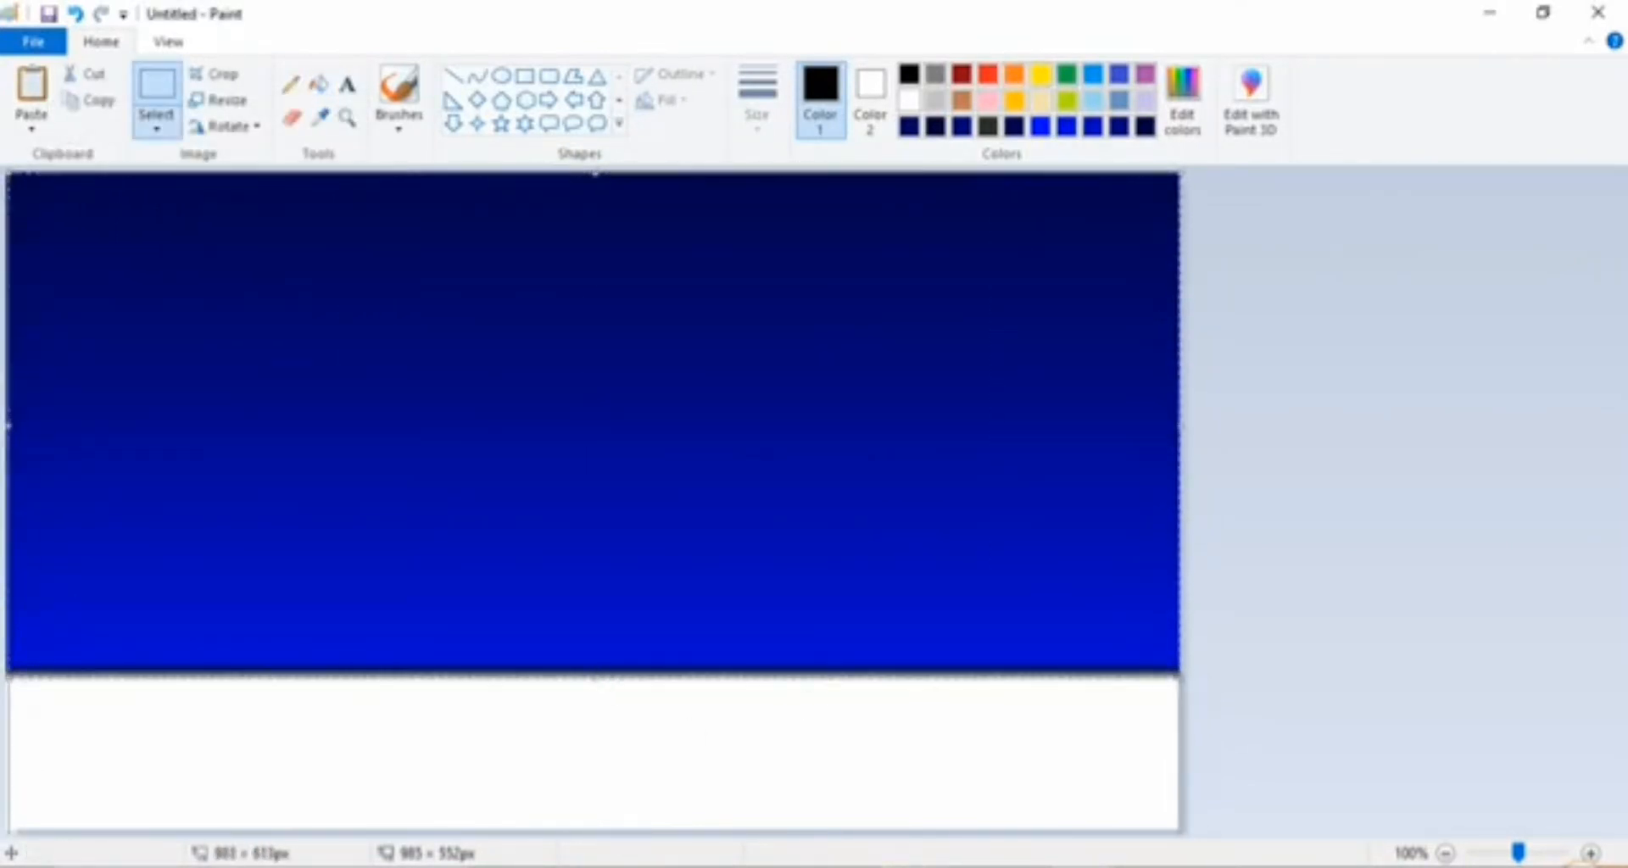
pyautogui.moveTo(593, 679); pyautogui.dragTo(628, 796)
# Step: Draw a black horizontal line across the lower part of the gradient and give it a thinner stroke
pyautogui.click(453, 76)
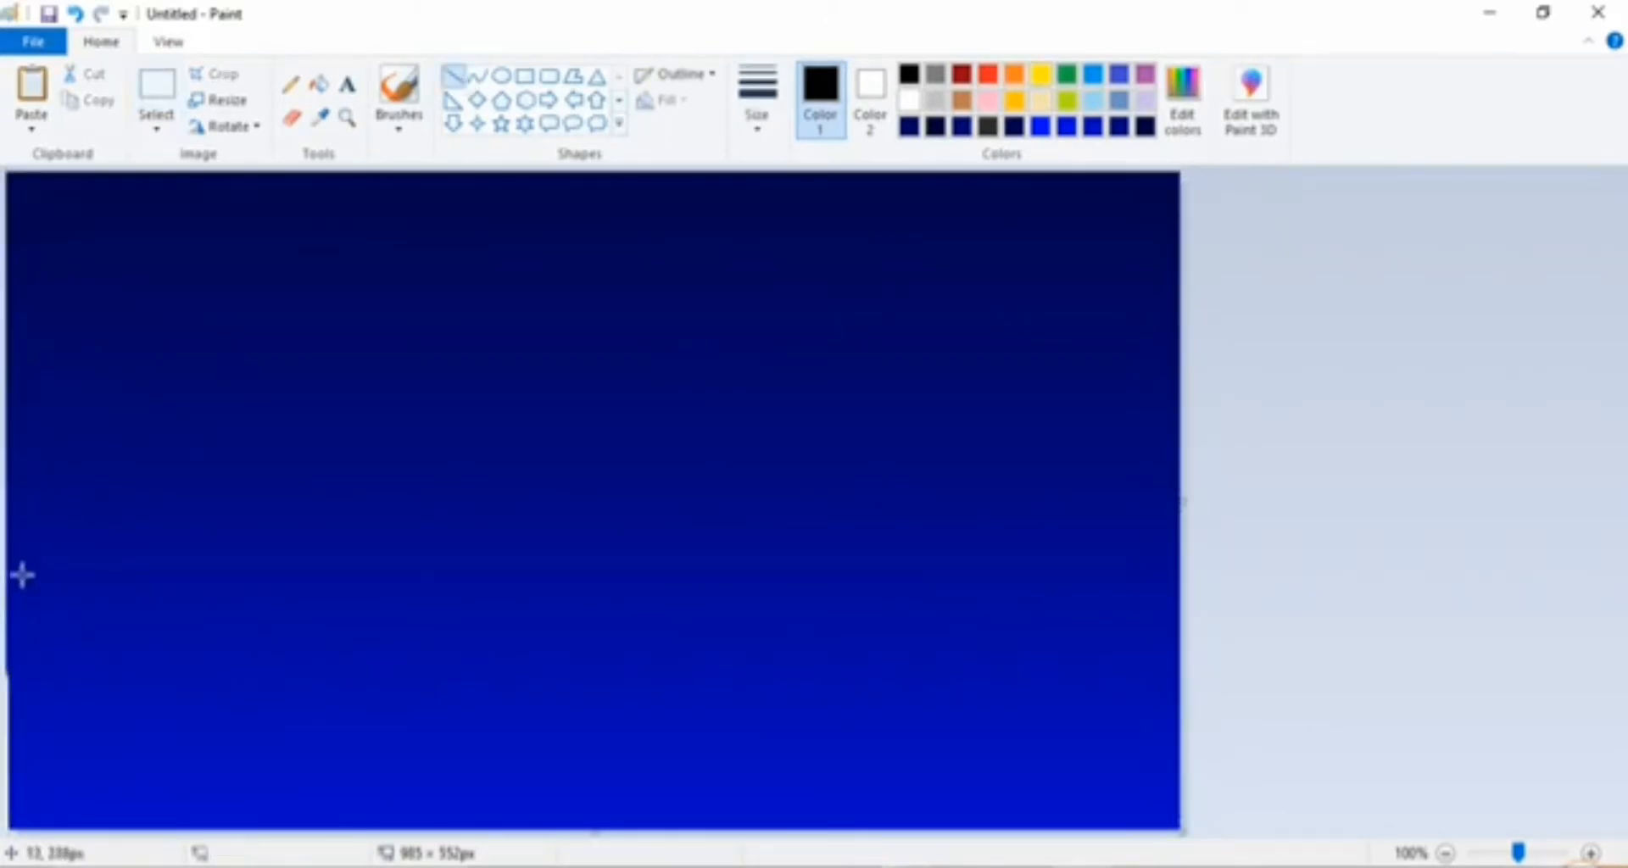
pyautogui.moveTo(7, 647); pyautogui.dragTo(1366, 646)
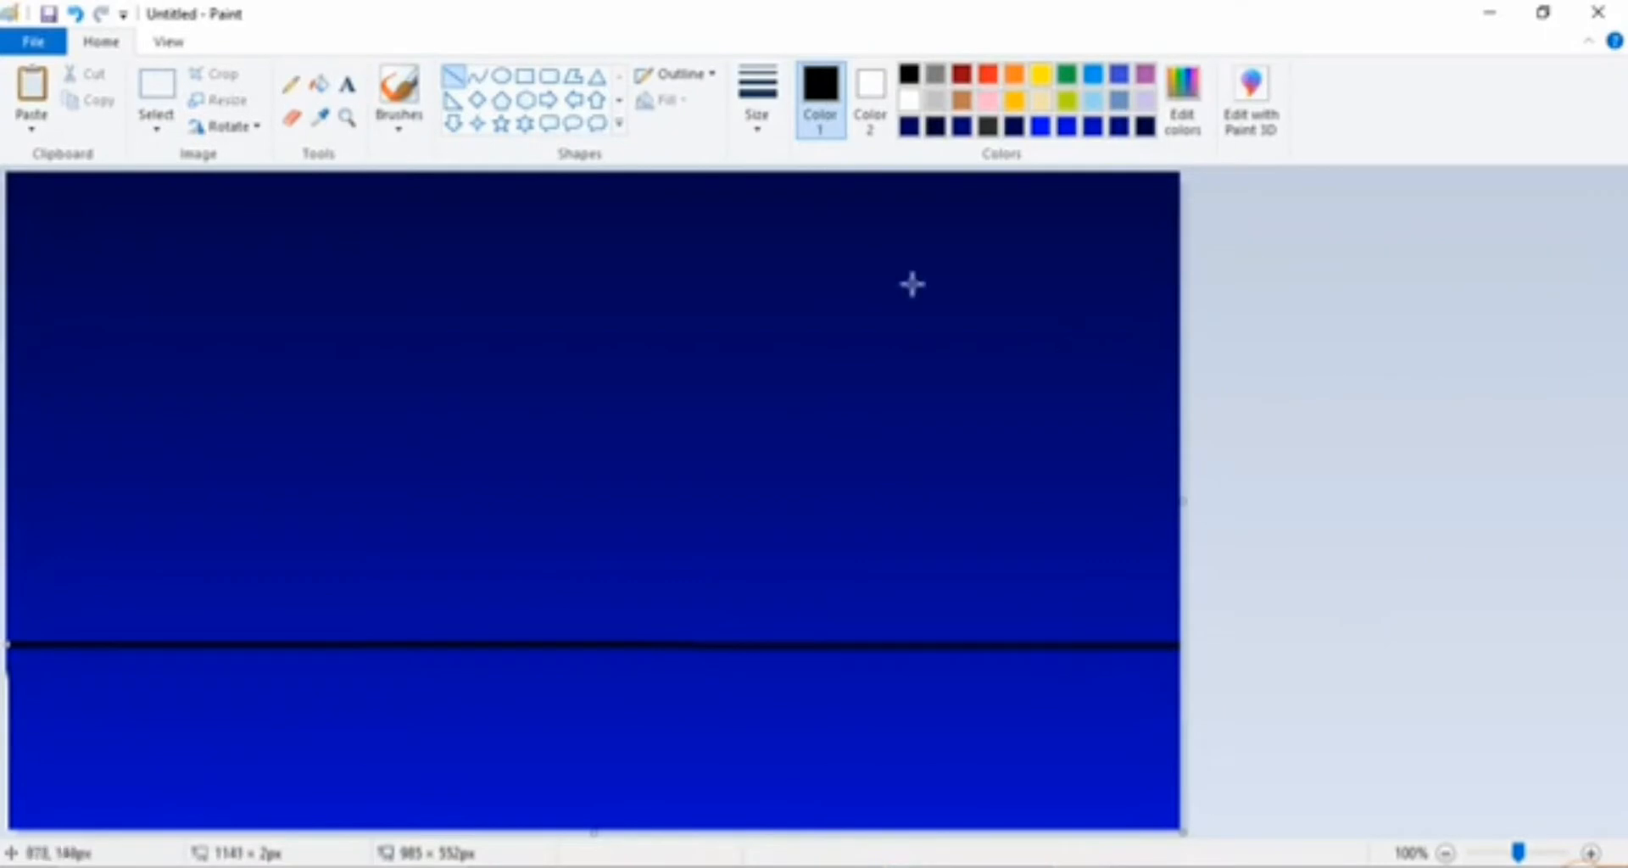
pyautogui.click(750, 123)
pyautogui.click(807, 222)
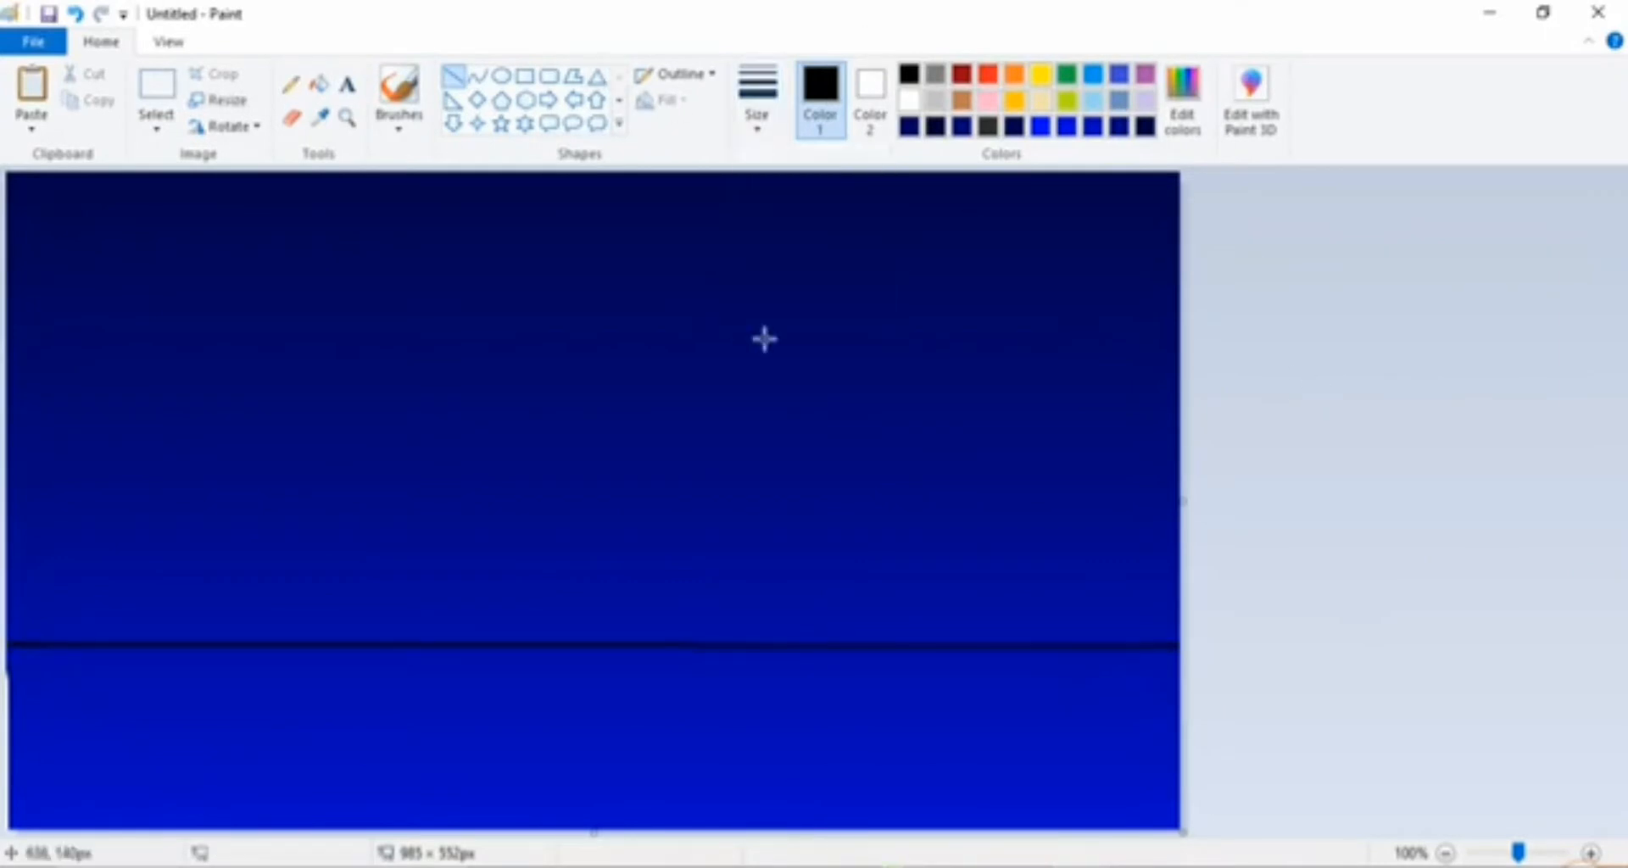
# Step: Draw the tallest pyramid near the centre with two dark navy edges and a brighter blue line sloping from its apex for the side face
pyautogui.moveTo(651, 383); pyautogui.dragTo(817, 668)
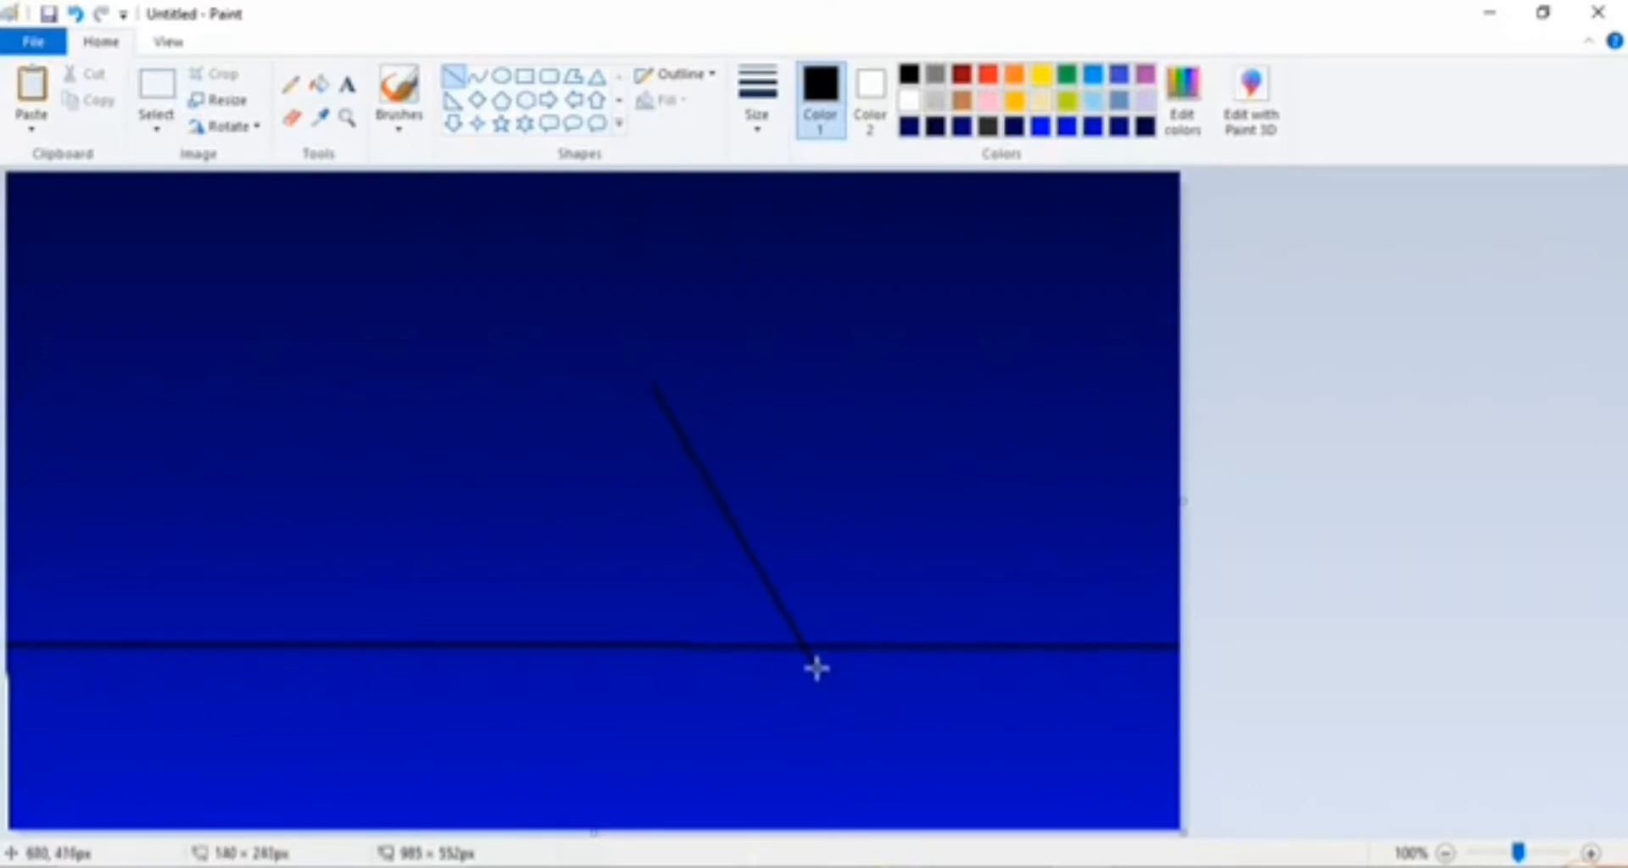
pyautogui.click(1145, 128)
pyautogui.click(647, 446)
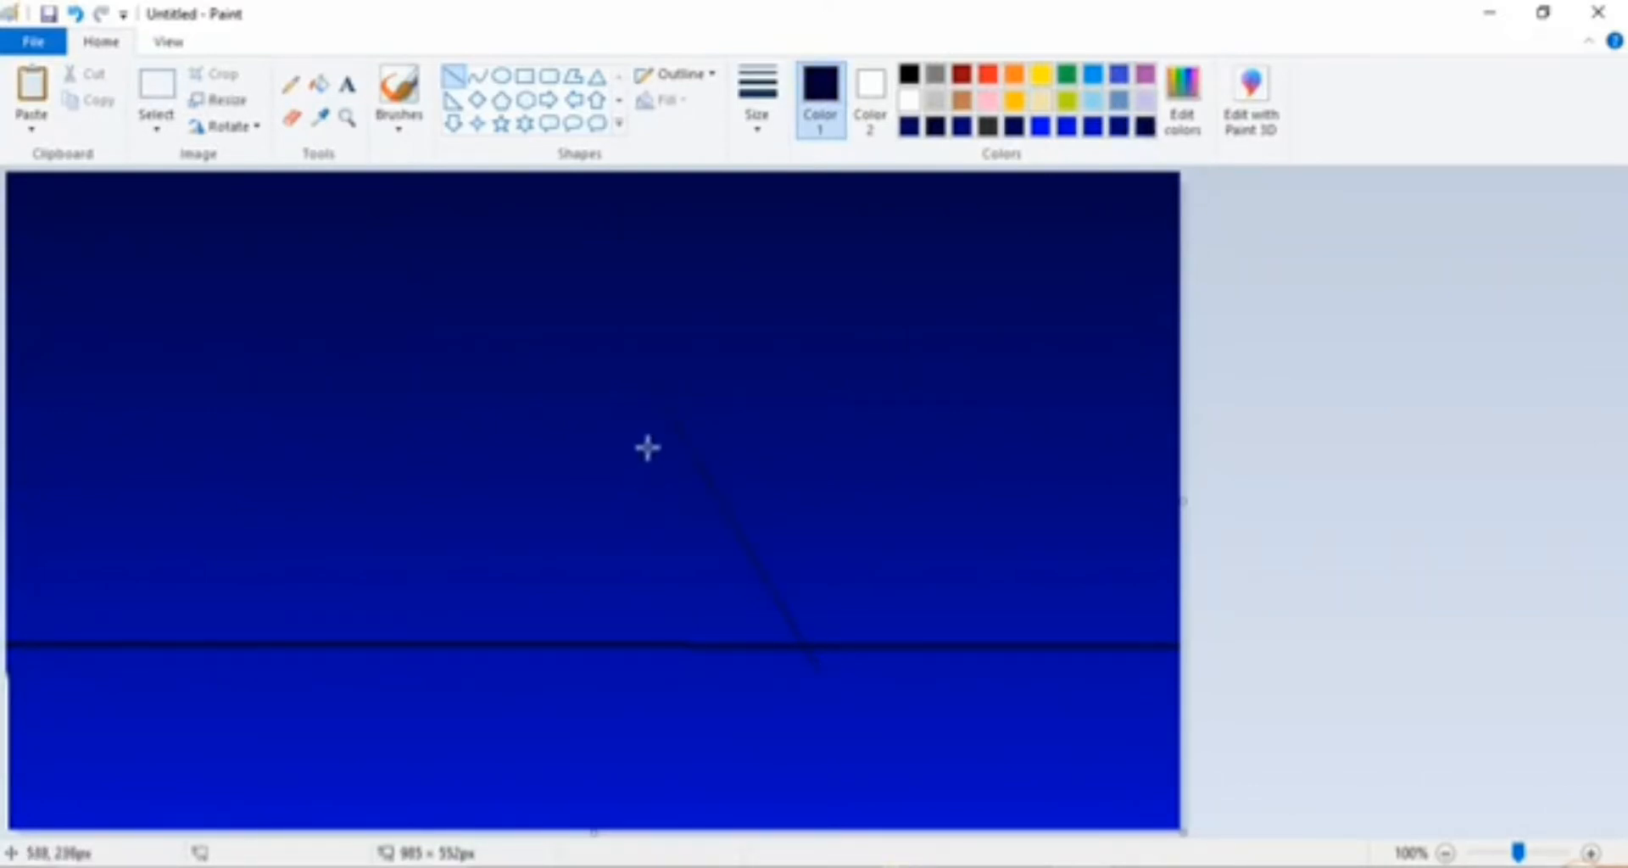
pyautogui.moveTo(647, 378)
pyautogui.mouseDown()
pyautogui.moveTo(486, 636)
pyautogui.moveTo(425, 676)
pyautogui.moveTo(440, 674)
pyautogui.mouseUp()
pyautogui.moveTo(654, 382); pyautogui.dragTo(859, 594)
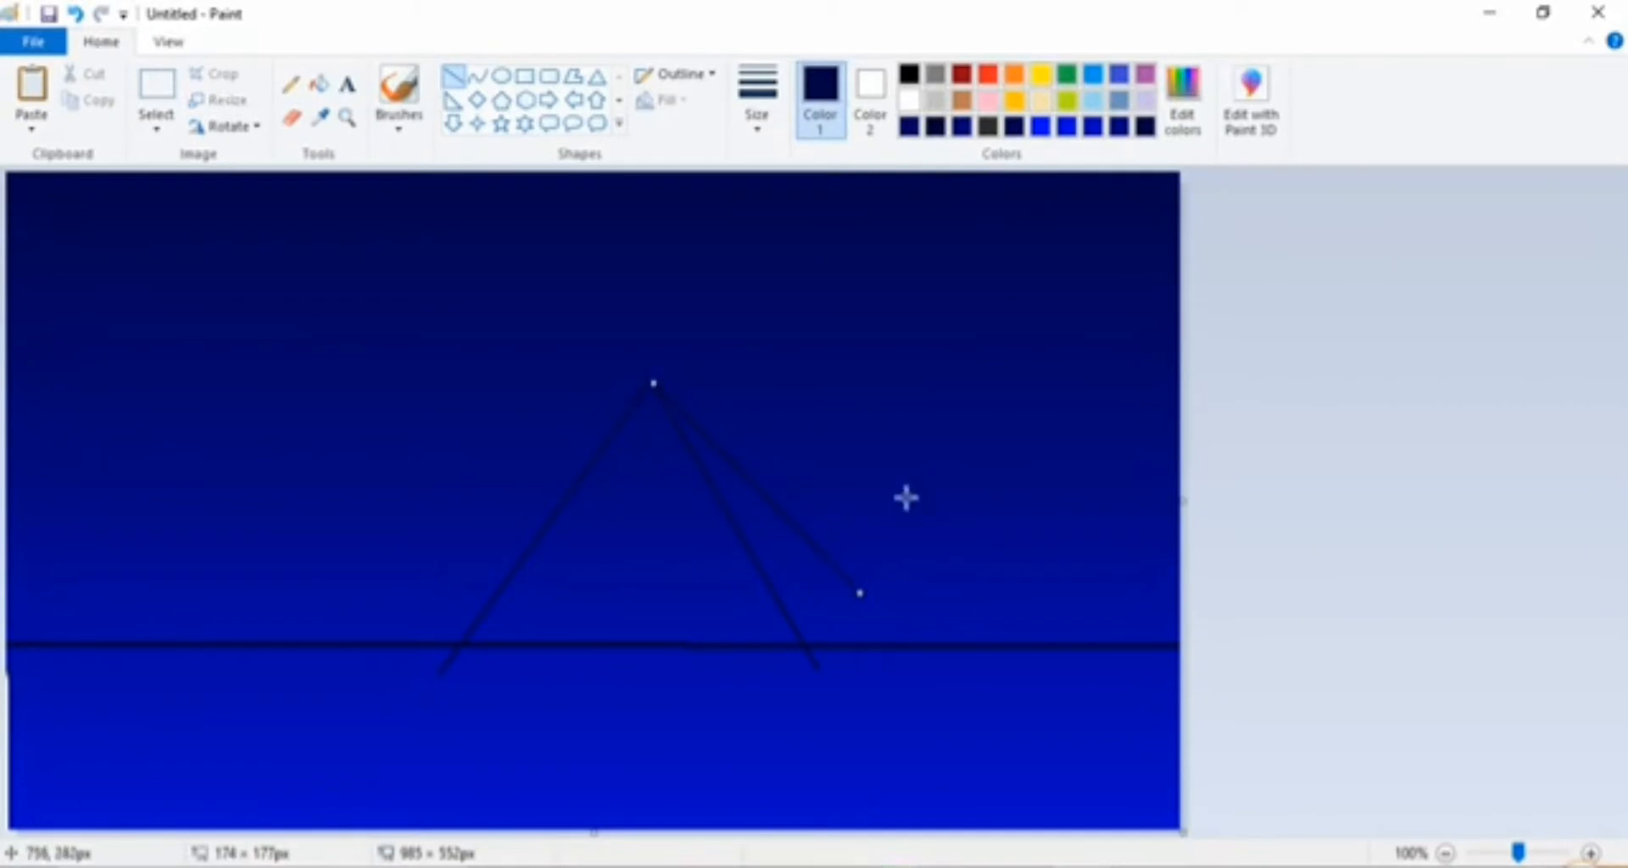
pyautogui.click(1092, 127)
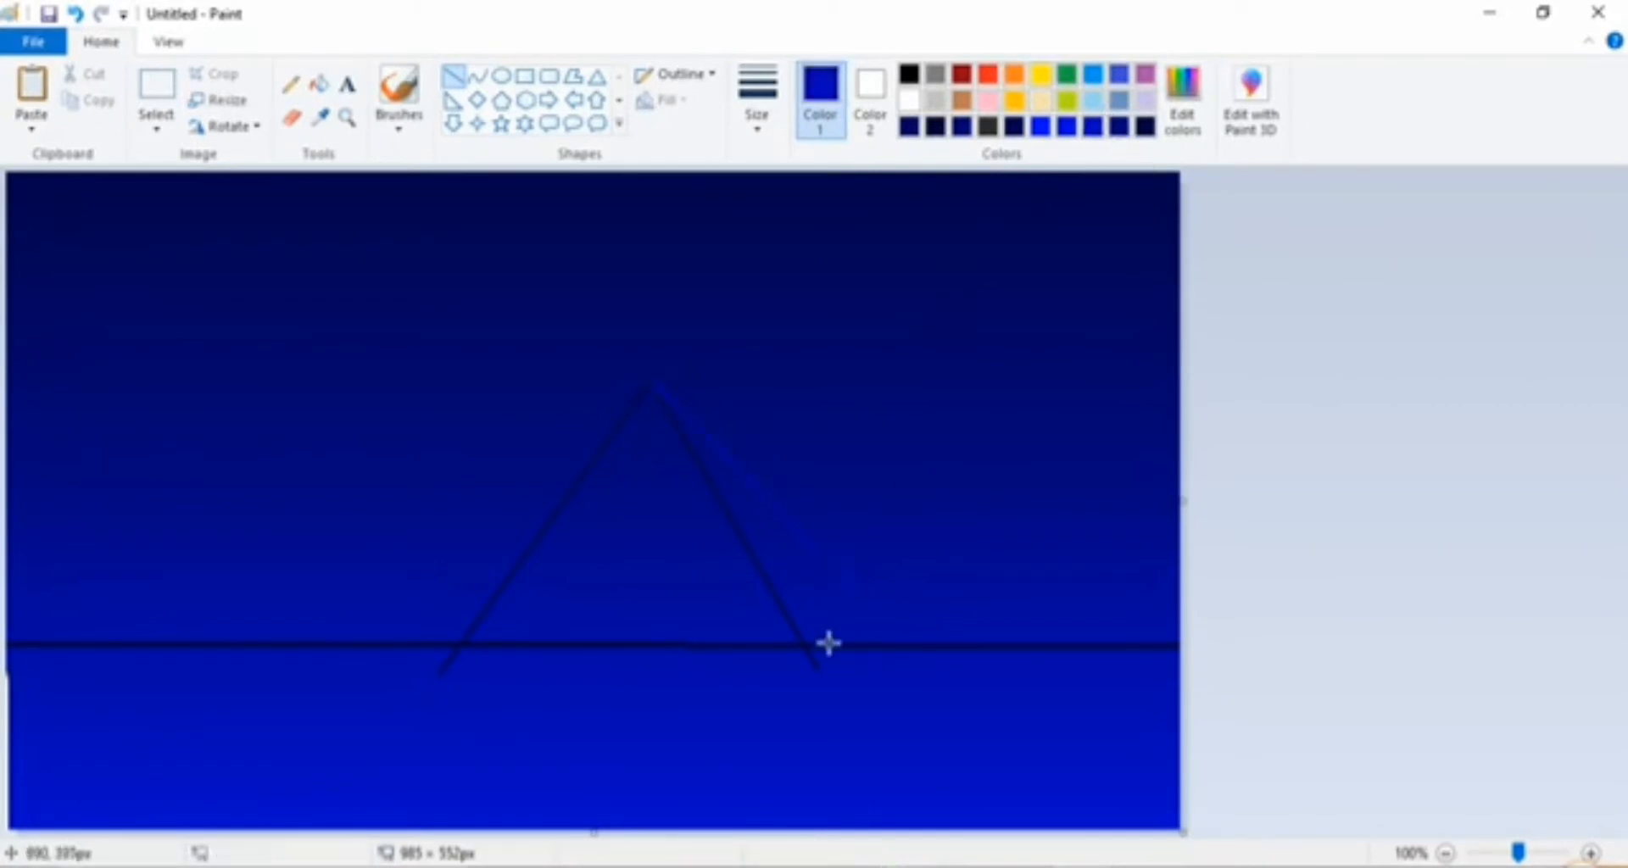
# Step: Draw a second, smaller pyramid to the right with two dark navy edges and a brighter blue line sloping from its apex
pyautogui.moveTo(733, 685)
pyautogui.mouseDown()
pyautogui.moveTo(902, 512)
pyautogui.moveTo(953, 421)
pyautogui.mouseUp()
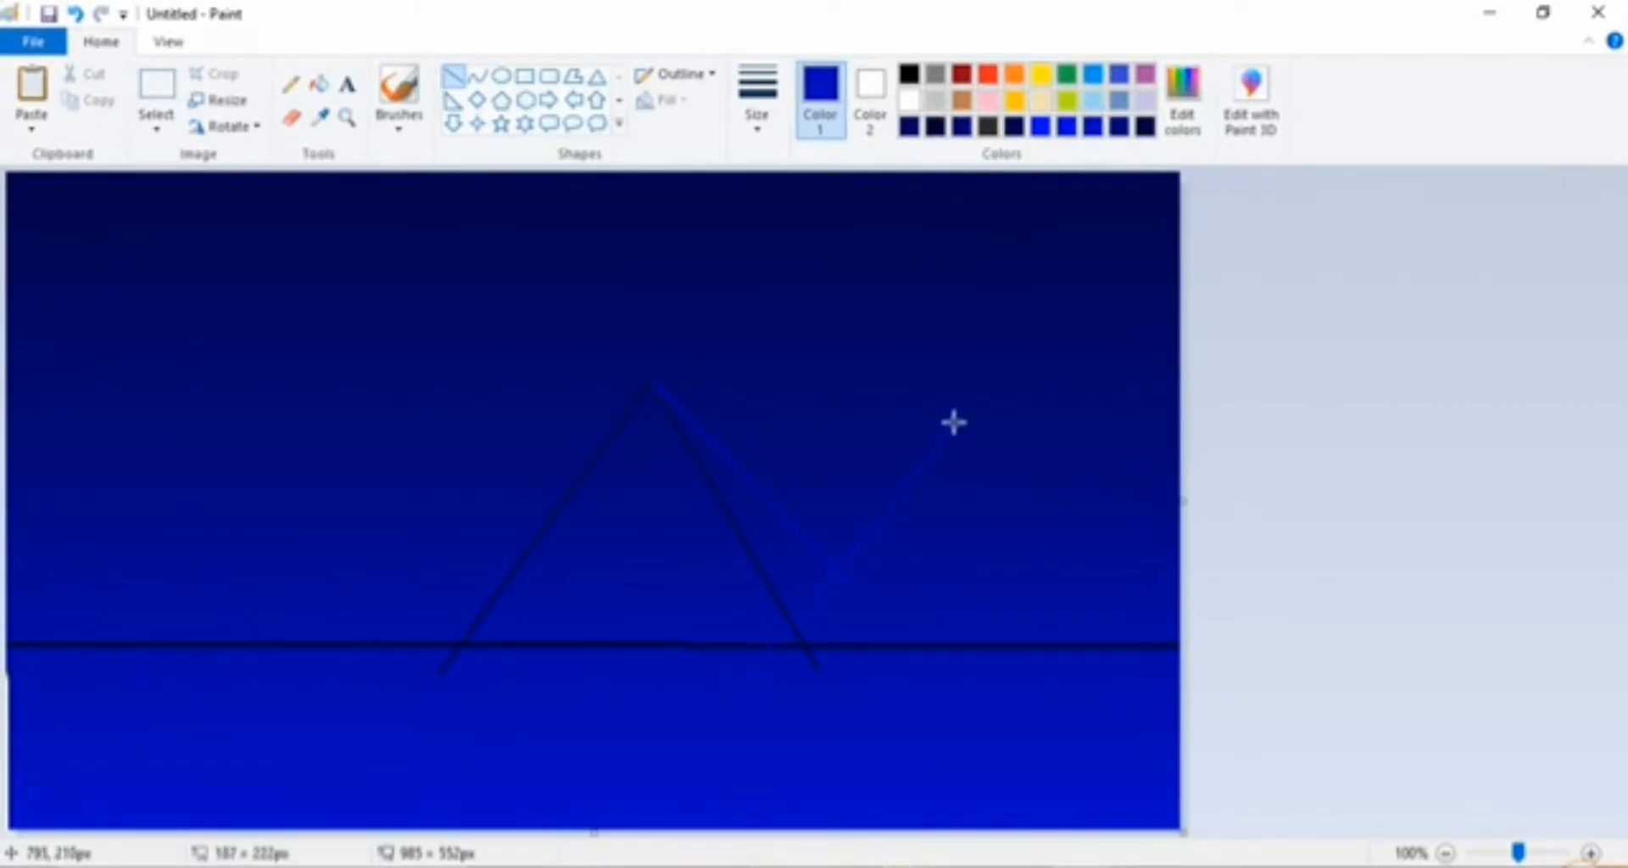
pyautogui.click(1144, 127)
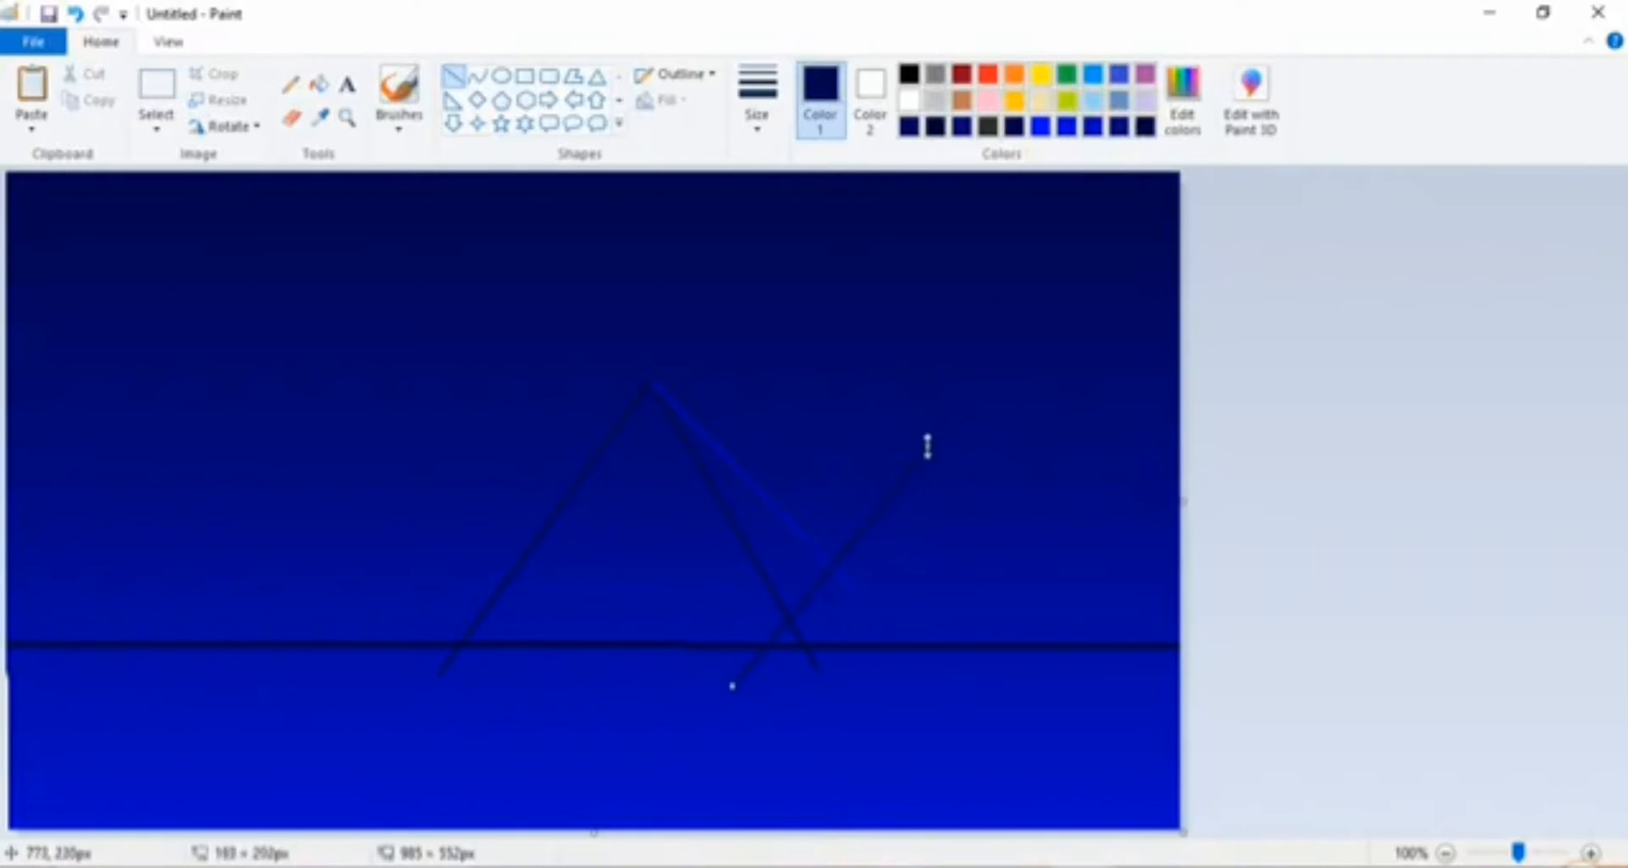
pyautogui.moveTo(930, 443); pyautogui.dragTo(1054, 665)
pyautogui.click(1095, 127)
pyautogui.moveTo(934, 443); pyautogui.dragTo(1106, 611)
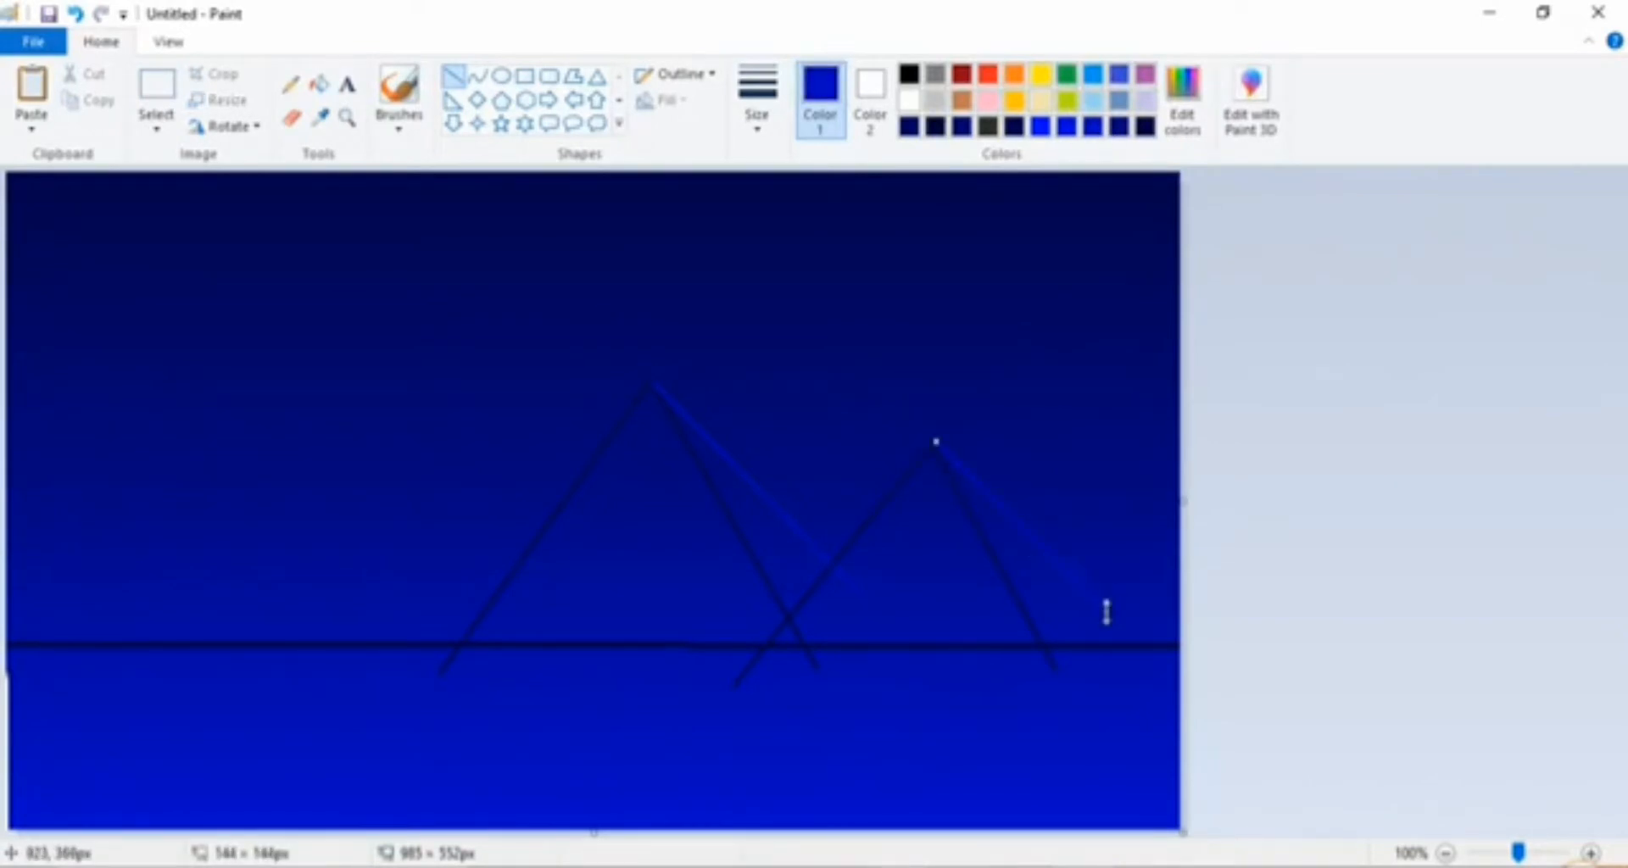
pyautogui.click(1082, 508)
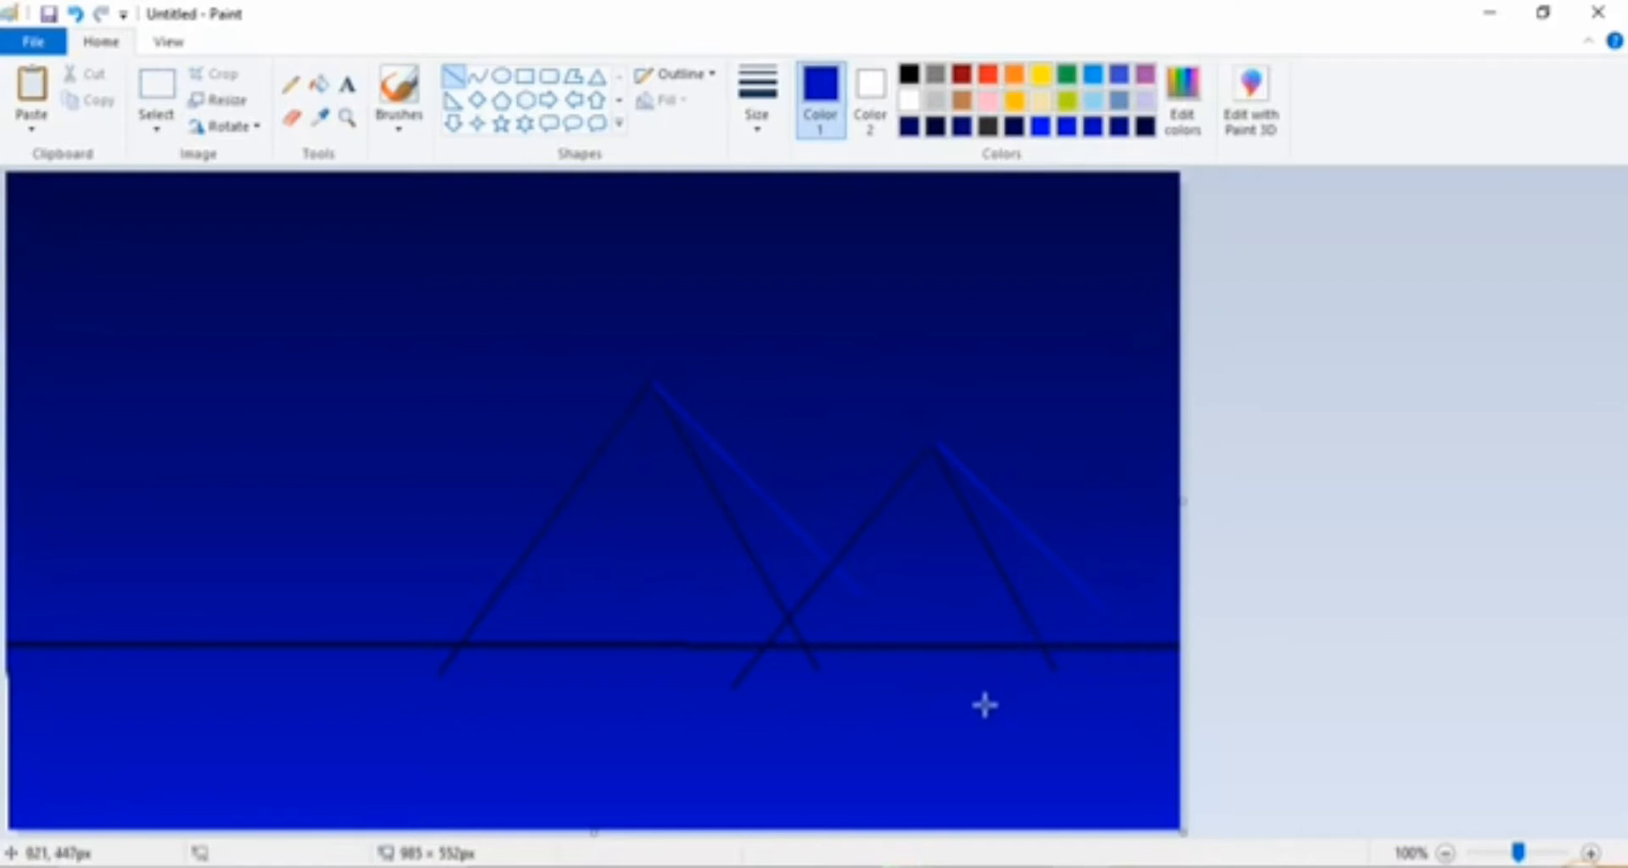
# Step: Draw a third, smallest pyramid at the canvas's right edge with dark navy edges and a brighter blue side line
pyautogui.moveTo(973, 709); pyautogui.dragTo(1199, 737)
pyautogui.click(1146, 127)
pyautogui.click(1121, 556)
pyautogui.click(1007, 366)
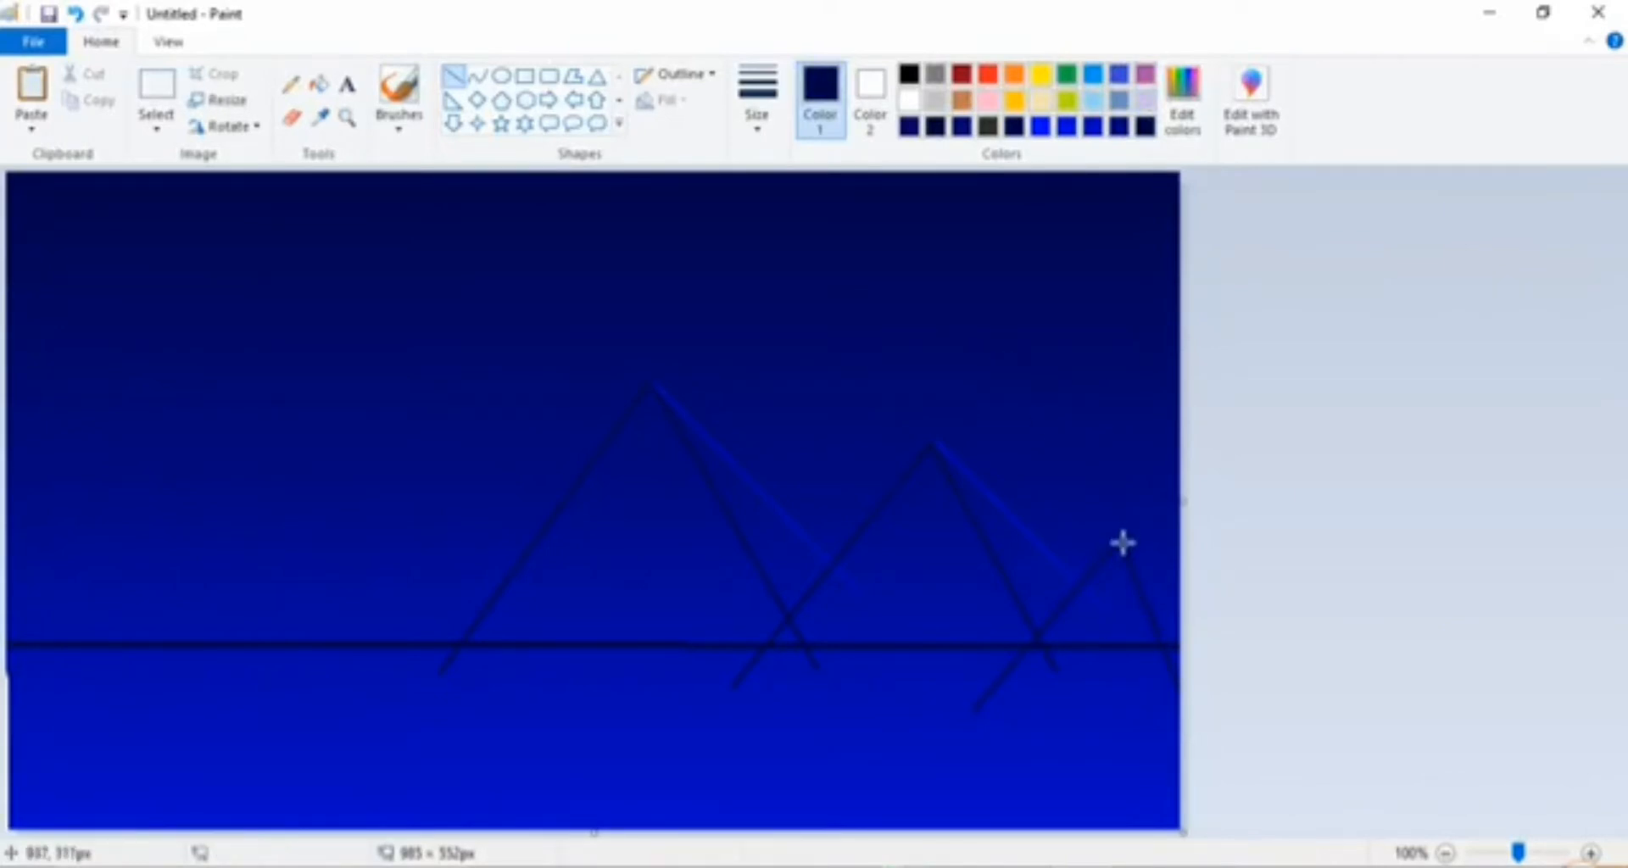
pyautogui.moveTo(1120, 540); pyautogui.dragTo(1213, 646)
pyautogui.click(1102, 127)
pyautogui.click(1053, 338)
# Step: Shade the side face of the tallest pyramid with thicker blue lines between its navy edge and the brighter side line
pyautogui.click(757, 101)
pyautogui.click(814, 262)
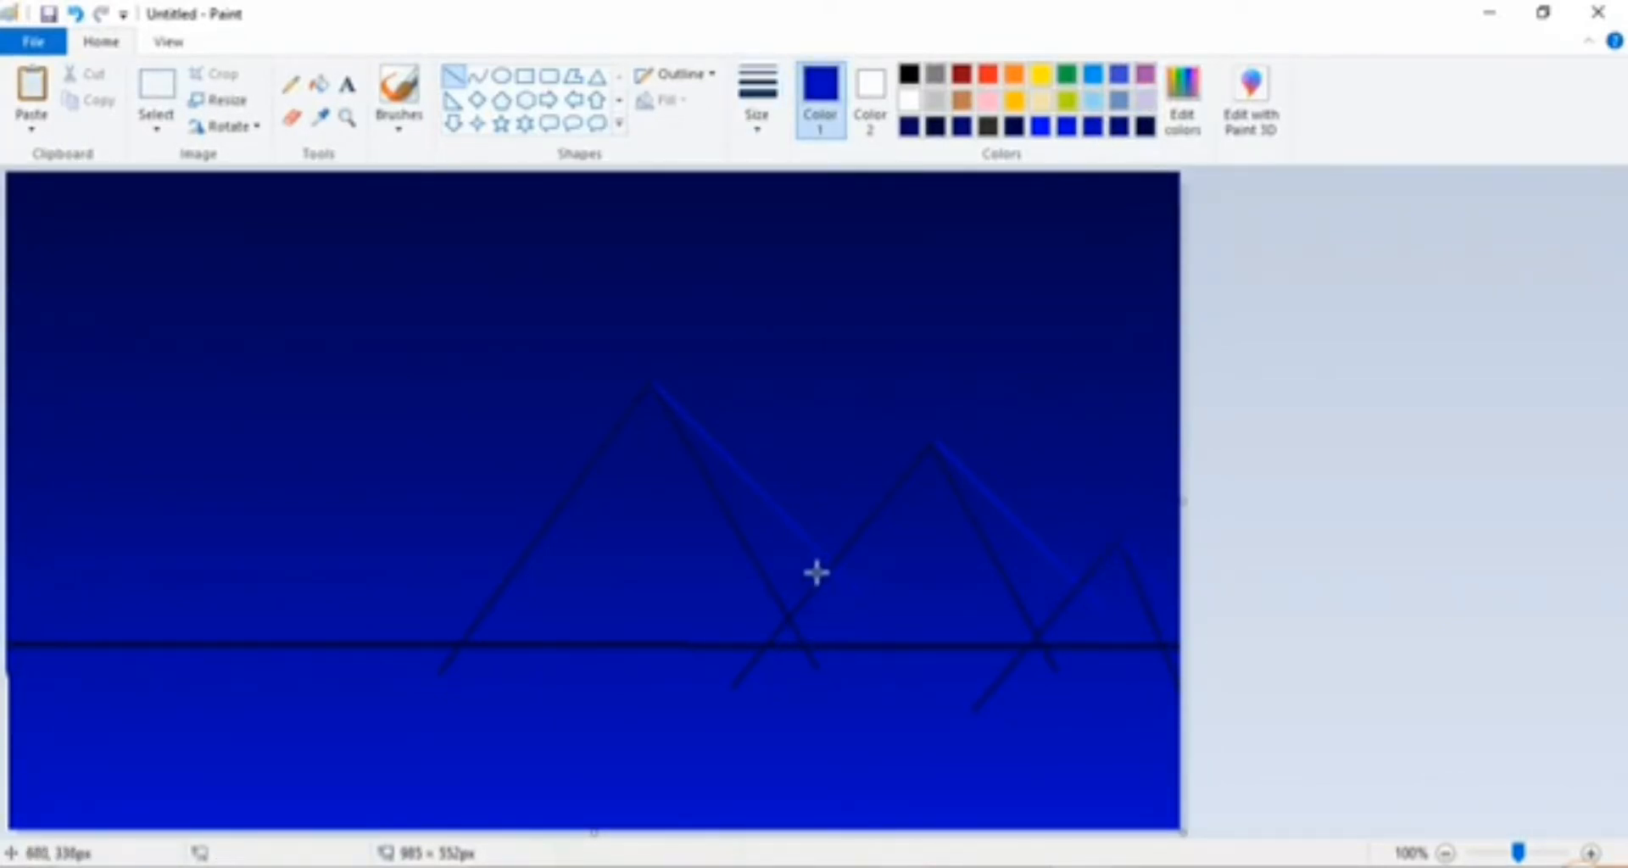
pyautogui.moveTo(818, 571); pyautogui.dragTo(678, 414)
pyautogui.moveTo(785, 603)
pyautogui.mouseDown()
pyautogui.moveTo(737, 454)
pyautogui.moveTo(691, 431)
pyautogui.moveTo(723, 472)
pyautogui.mouseUp()
pyautogui.click(832, 431)
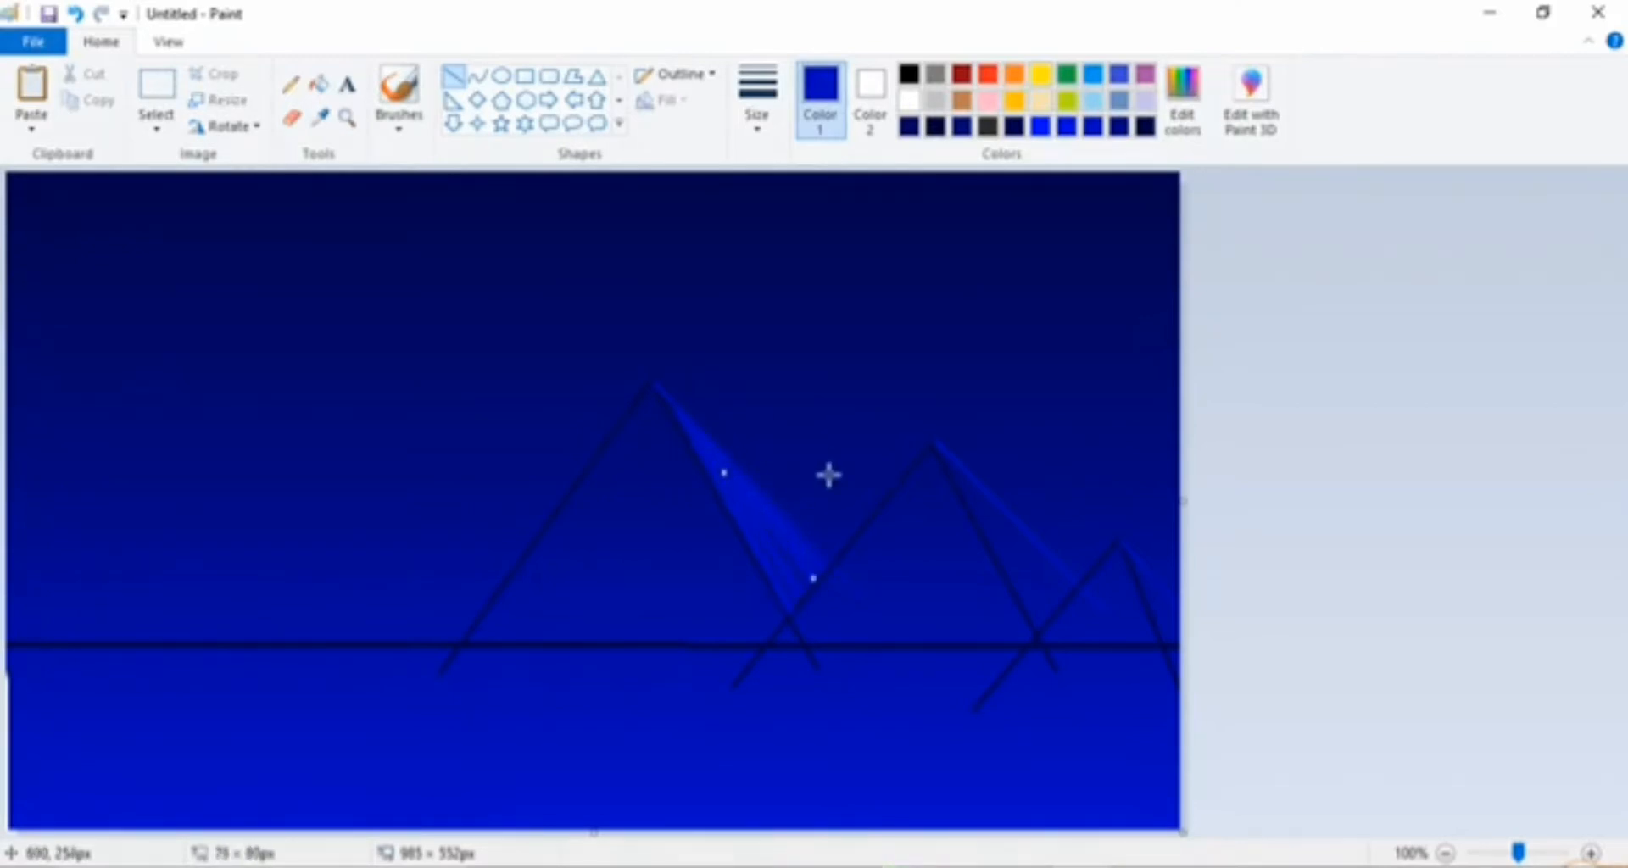
# Step: Finish shading the tallest pyramid's side face with more blue lines down to where the second pyramid begins
pyautogui.click(828, 475)
pyautogui.moveTo(804, 582)
pyautogui.mouseDown()
pyautogui.moveTo(759, 516)
pyautogui.moveTo(759, 530)
pyautogui.mouseUp()
pyautogui.click(862, 469)
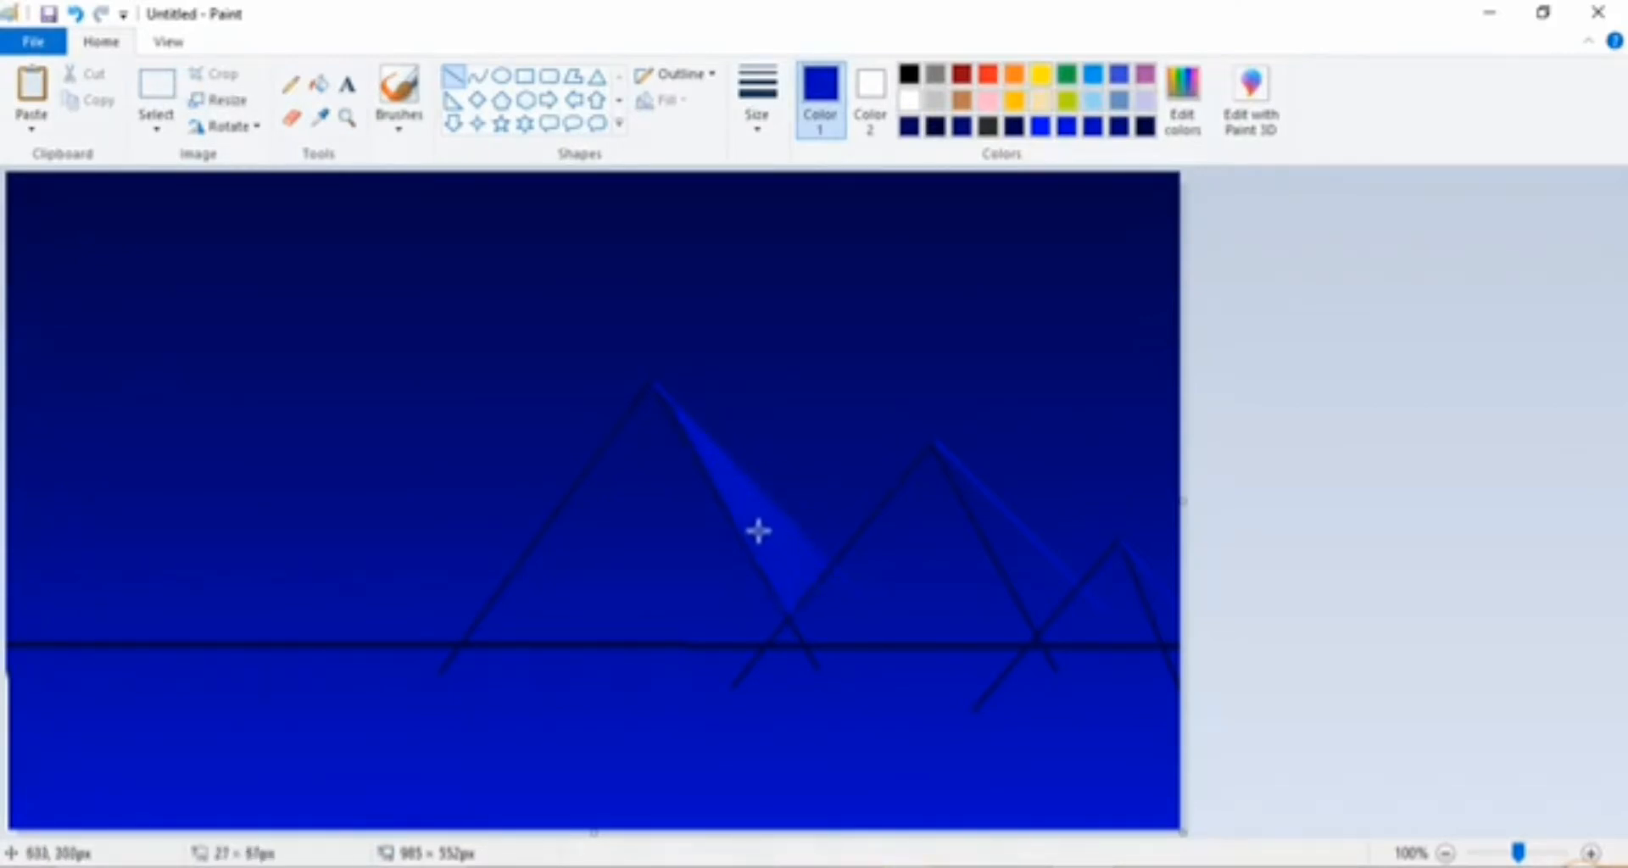
pyautogui.click(846, 569)
pyautogui.moveTo(806, 592); pyautogui.dragTo(765, 524)
pyautogui.click(881, 580)
# Step: Shade the second pyramid's side face with blue lines running from its apex down to the smallest pyramid
pyautogui.moveTo(1036, 628)
pyautogui.mouseDown()
pyautogui.moveTo(1006, 534)
pyautogui.moveTo(938, 450)
pyautogui.mouseUp()
pyautogui.moveTo(1067, 590); pyautogui.dragTo(955, 464)
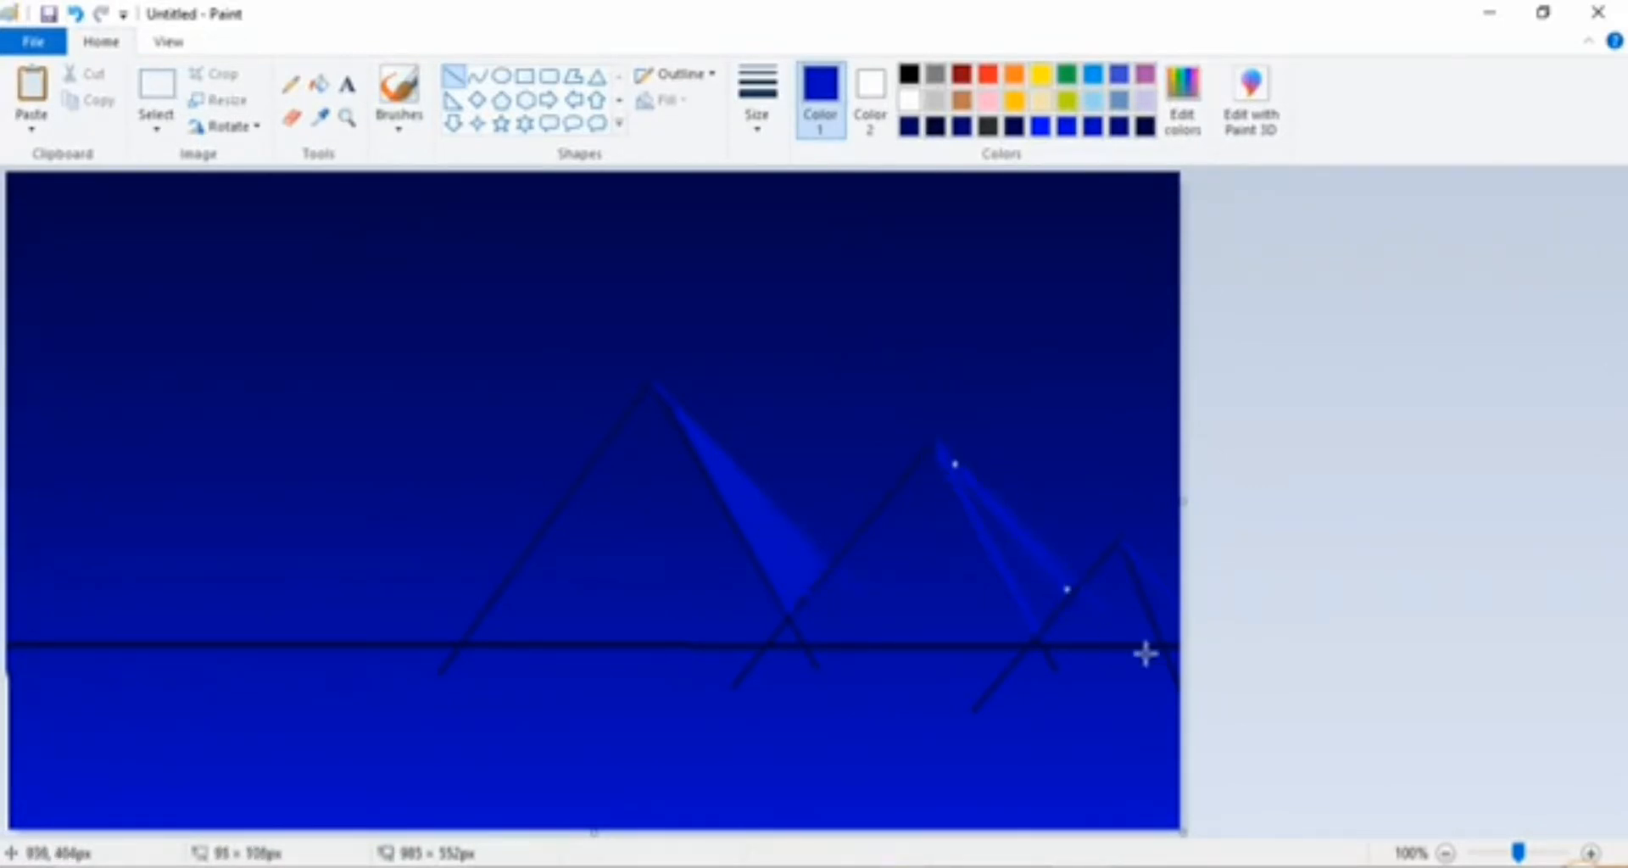
pyautogui.click(1145, 654)
pyautogui.moveTo(1041, 626)
pyautogui.mouseDown()
pyautogui.moveTo(1067, 588)
pyautogui.moveTo(963, 480)
pyautogui.moveTo(1040, 608)
pyautogui.moveTo(964, 487)
pyautogui.moveTo(976, 497)
pyautogui.mouseUp()
pyautogui.click(1135, 632)
pyautogui.click(1112, 653)
pyautogui.click(1136, 600)
pyautogui.click(1175, 658)
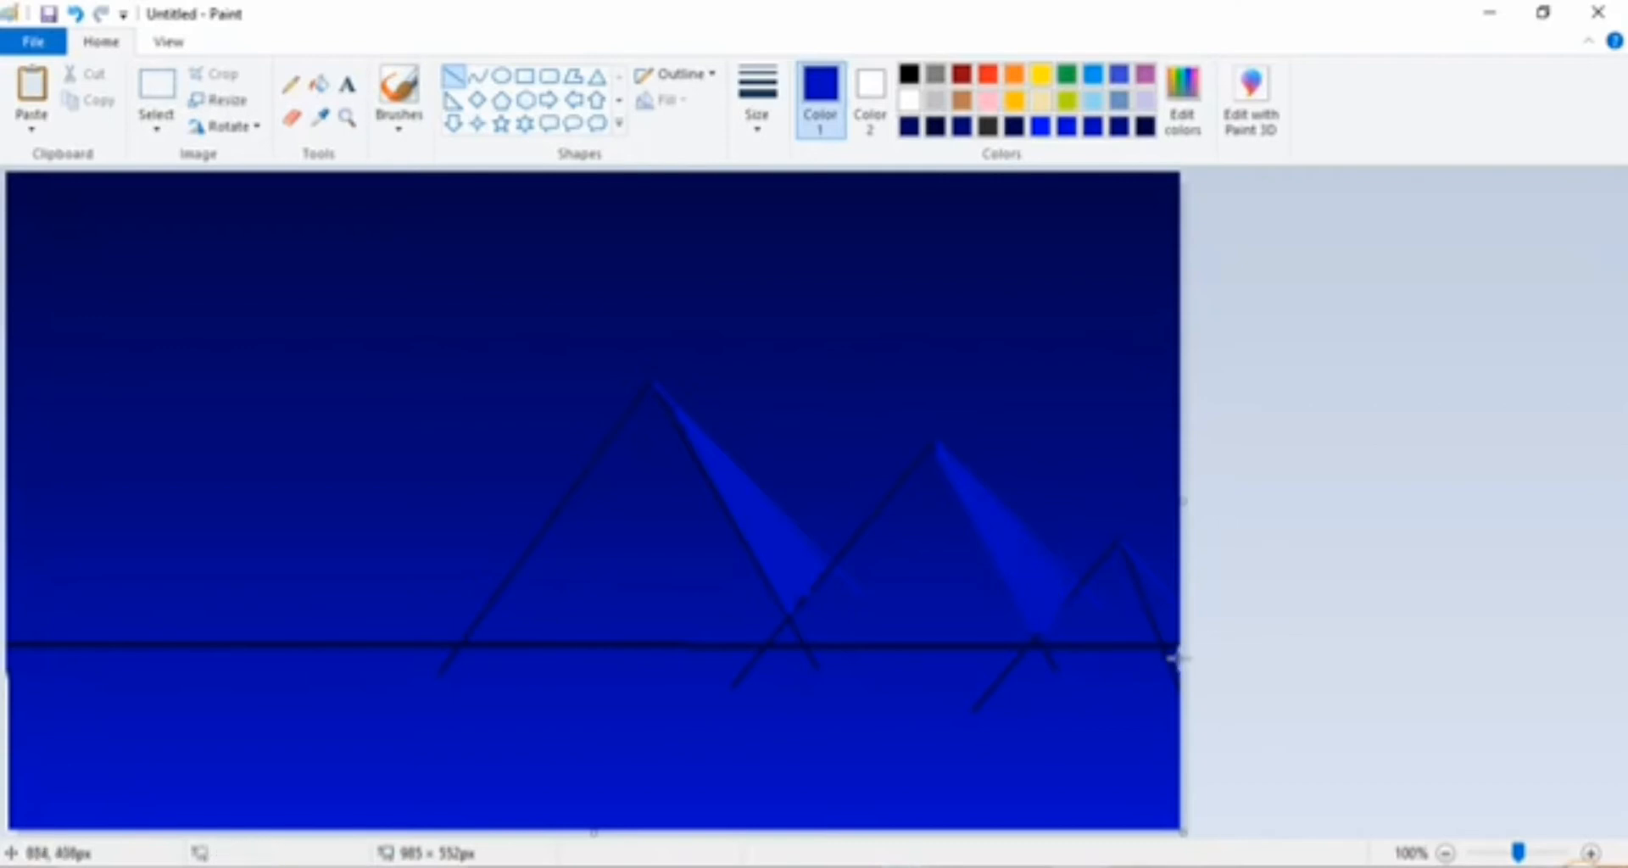
pyautogui.moveTo(1066, 575); pyautogui.dragTo(1022, 516)
pyautogui.moveTo(1045, 630); pyautogui.dragTo(1029, 574)
# Step: Shade the smallest pyramid's side face with blue lines sloping from its apex to the canvas edge
pyautogui.click(1176, 674)
pyautogui.moveTo(1195, 712); pyautogui.dragTo(1195, 725)
pyautogui.click(1086, 712)
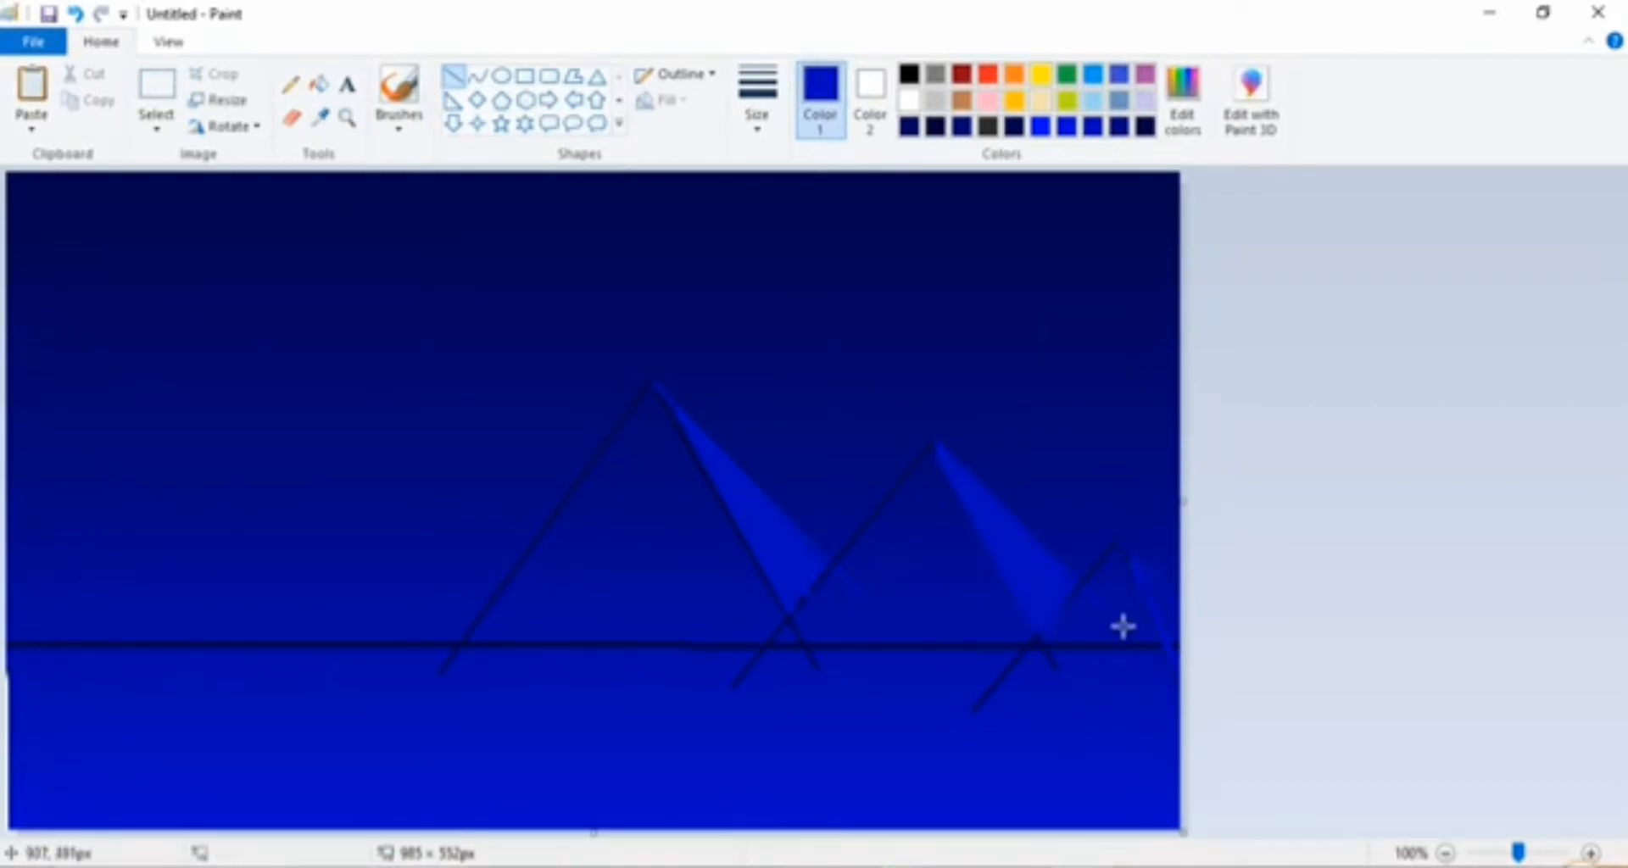
pyautogui.moveTo(1119, 545); pyautogui.dragTo(1205, 692)
pyautogui.click(1063, 649)
pyautogui.moveTo(1141, 564); pyautogui.dragTo(1182, 624)
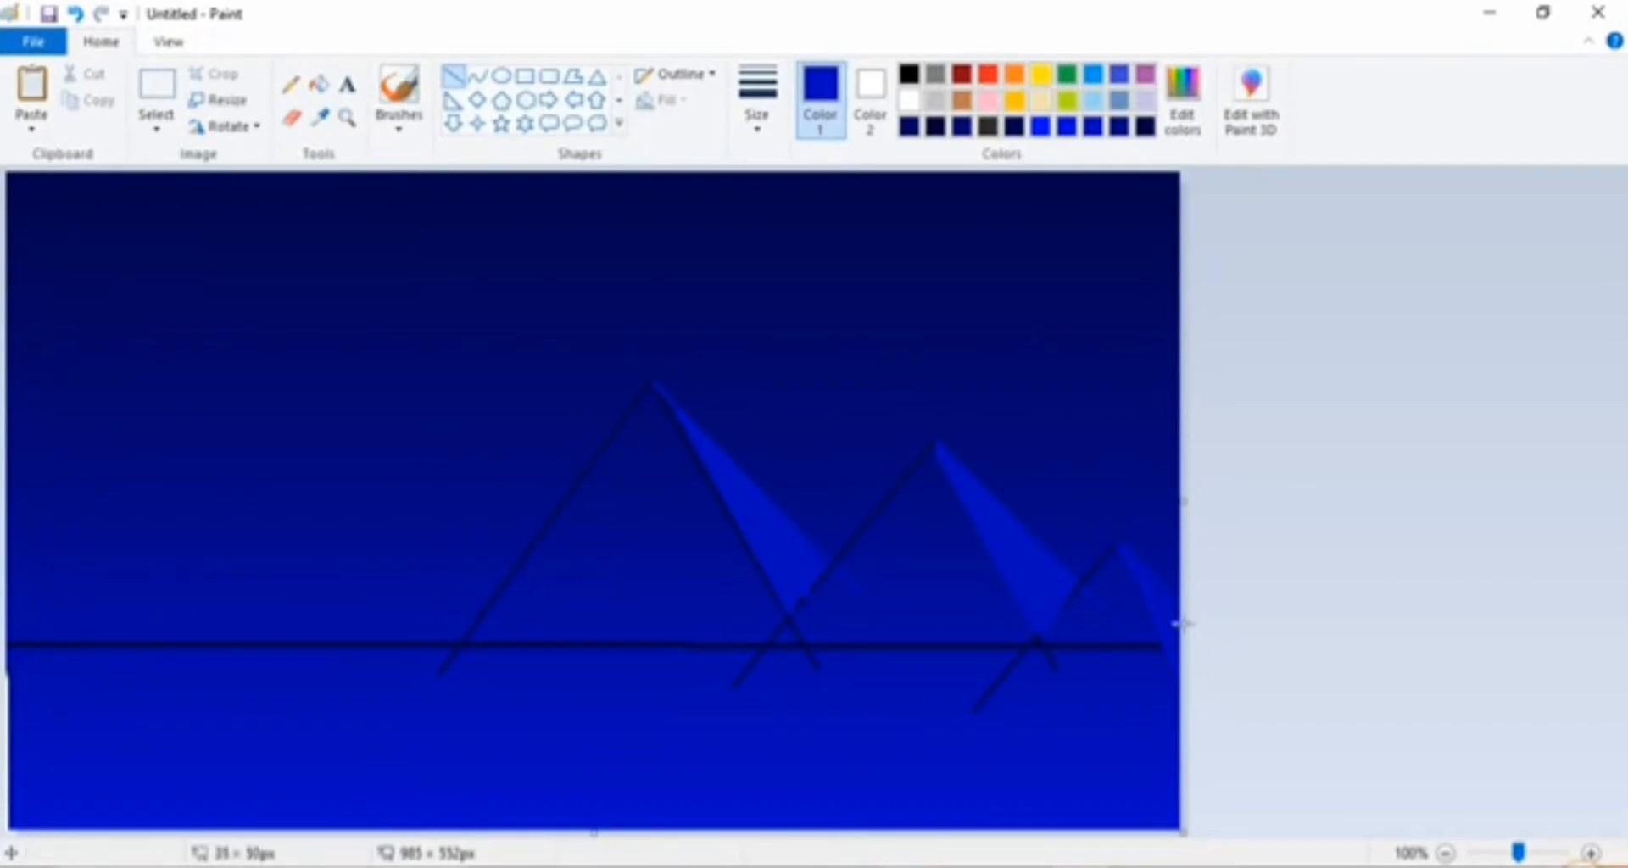
pyautogui.click(945, 642)
# Step: Thicken both edges of the tallest pyramid's front face with dark navy lines from the apex past the horizon
pyautogui.click(1145, 126)
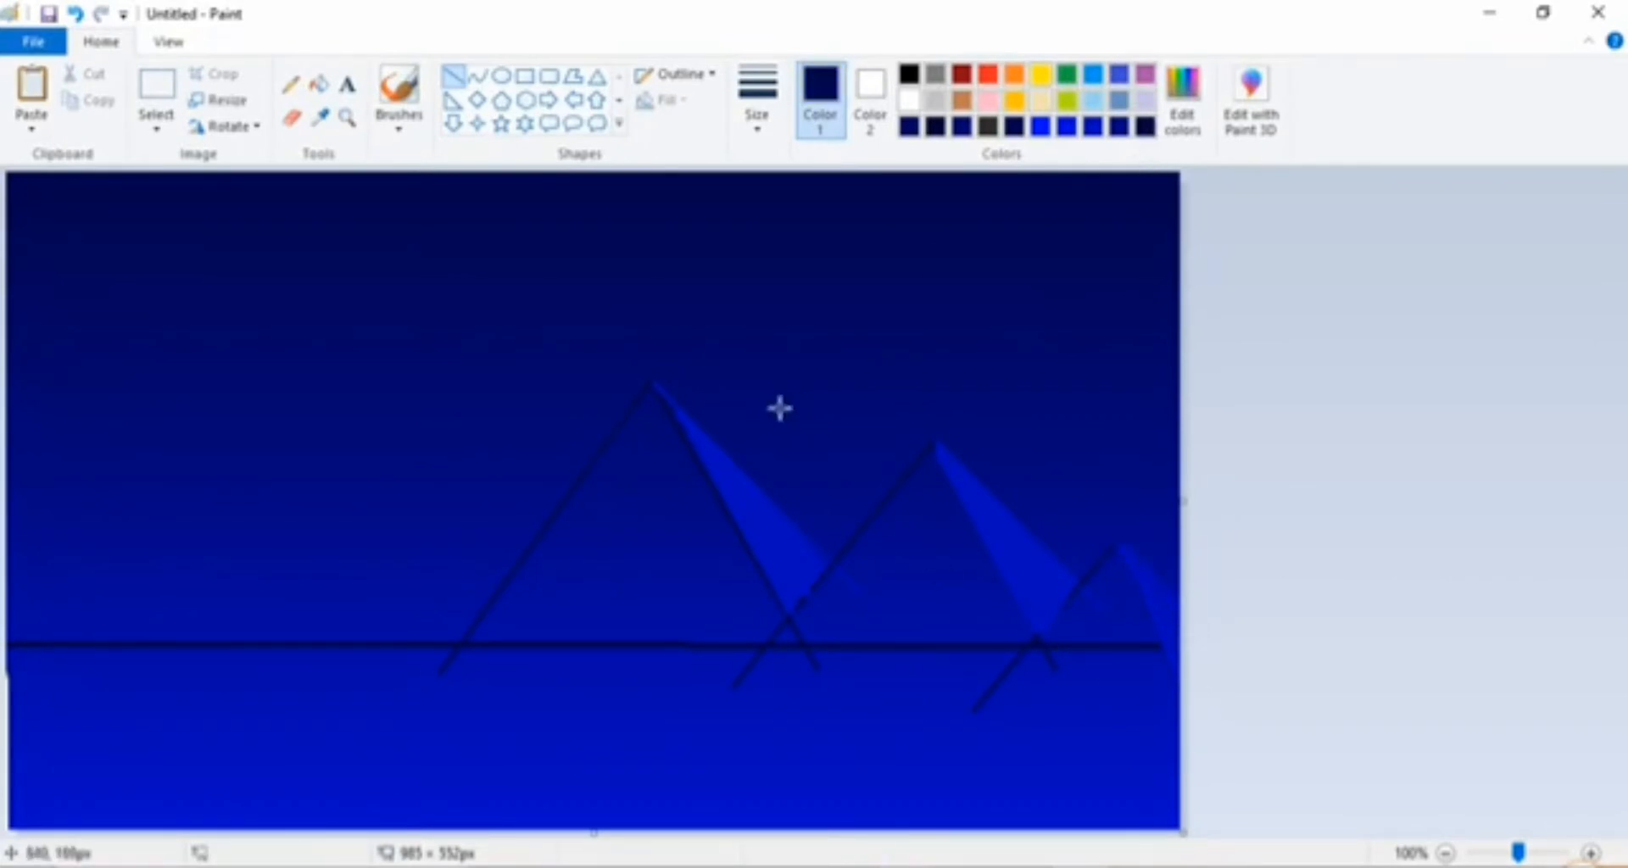
pyautogui.moveTo(678, 426)
pyautogui.mouseDown()
pyautogui.moveTo(678, 392)
pyautogui.moveTo(440, 674)
pyautogui.mouseUp()
pyautogui.click(683, 476)
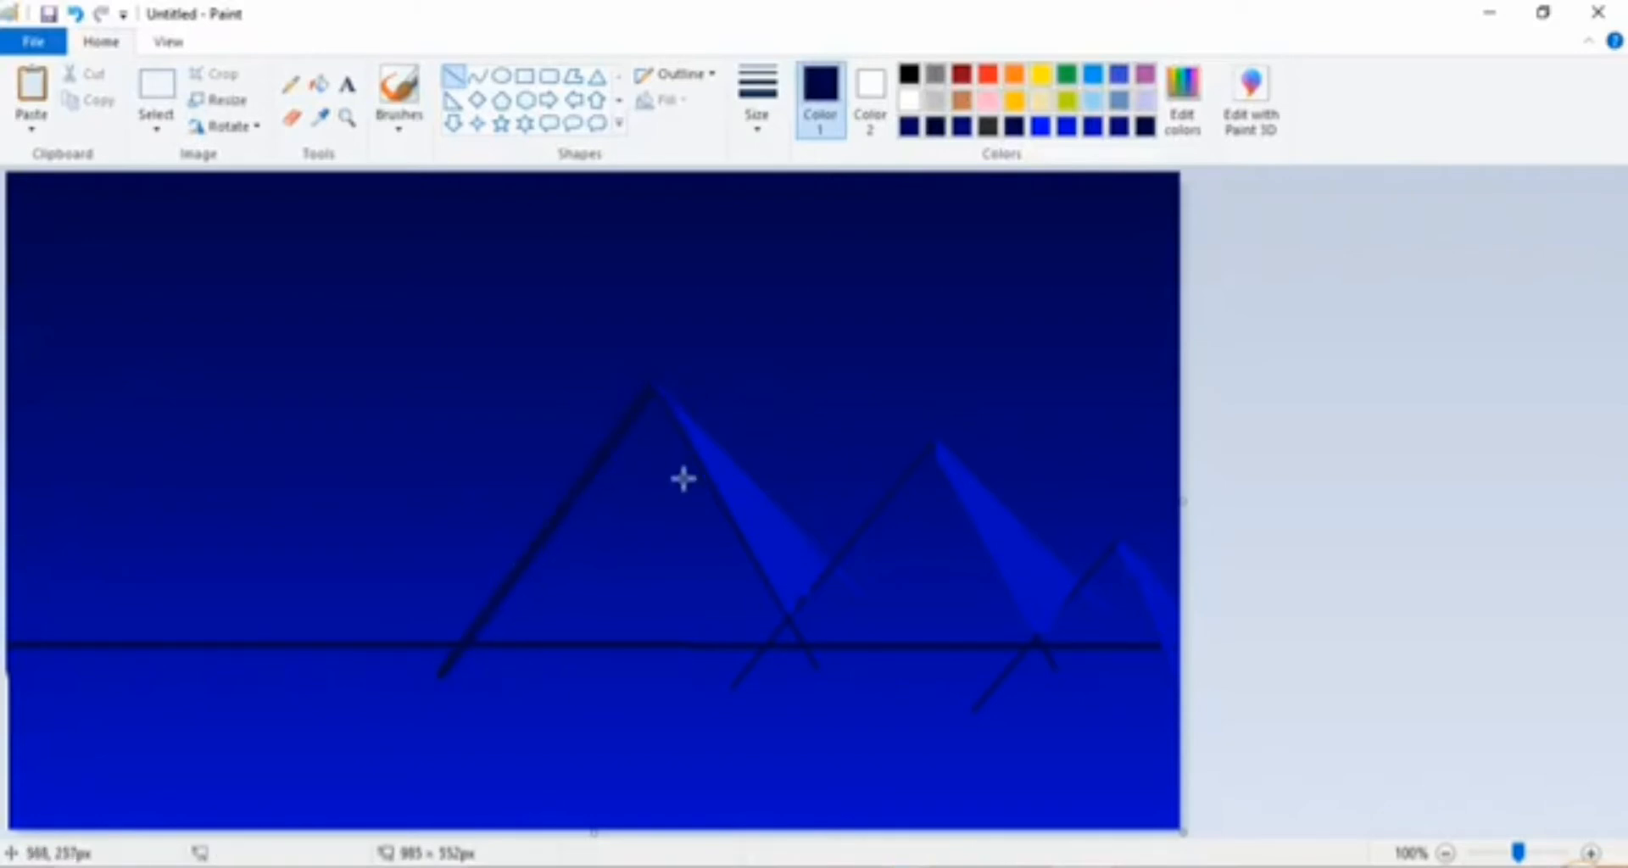
pyautogui.moveTo(652, 387); pyautogui.dragTo(813, 669)
pyautogui.moveTo(650, 388)
pyautogui.mouseDown()
pyautogui.moveTo(484, 651)
pyautogui.moveTo(442, 675)
pyautogui.mouseUp()
pyautogui.click(584, 566)
pyautogui.moveTo(638, 421)
pyautogui.mouseDown()
pyautogui.moveTo(701, 617)
pyautogui.moveTo(775, 678)
pyautogui.mouseUp()
pyautogui.click(709, 519)
pyautogui.moveTo(658, 429); pyautogui.dragTo(786, 666)
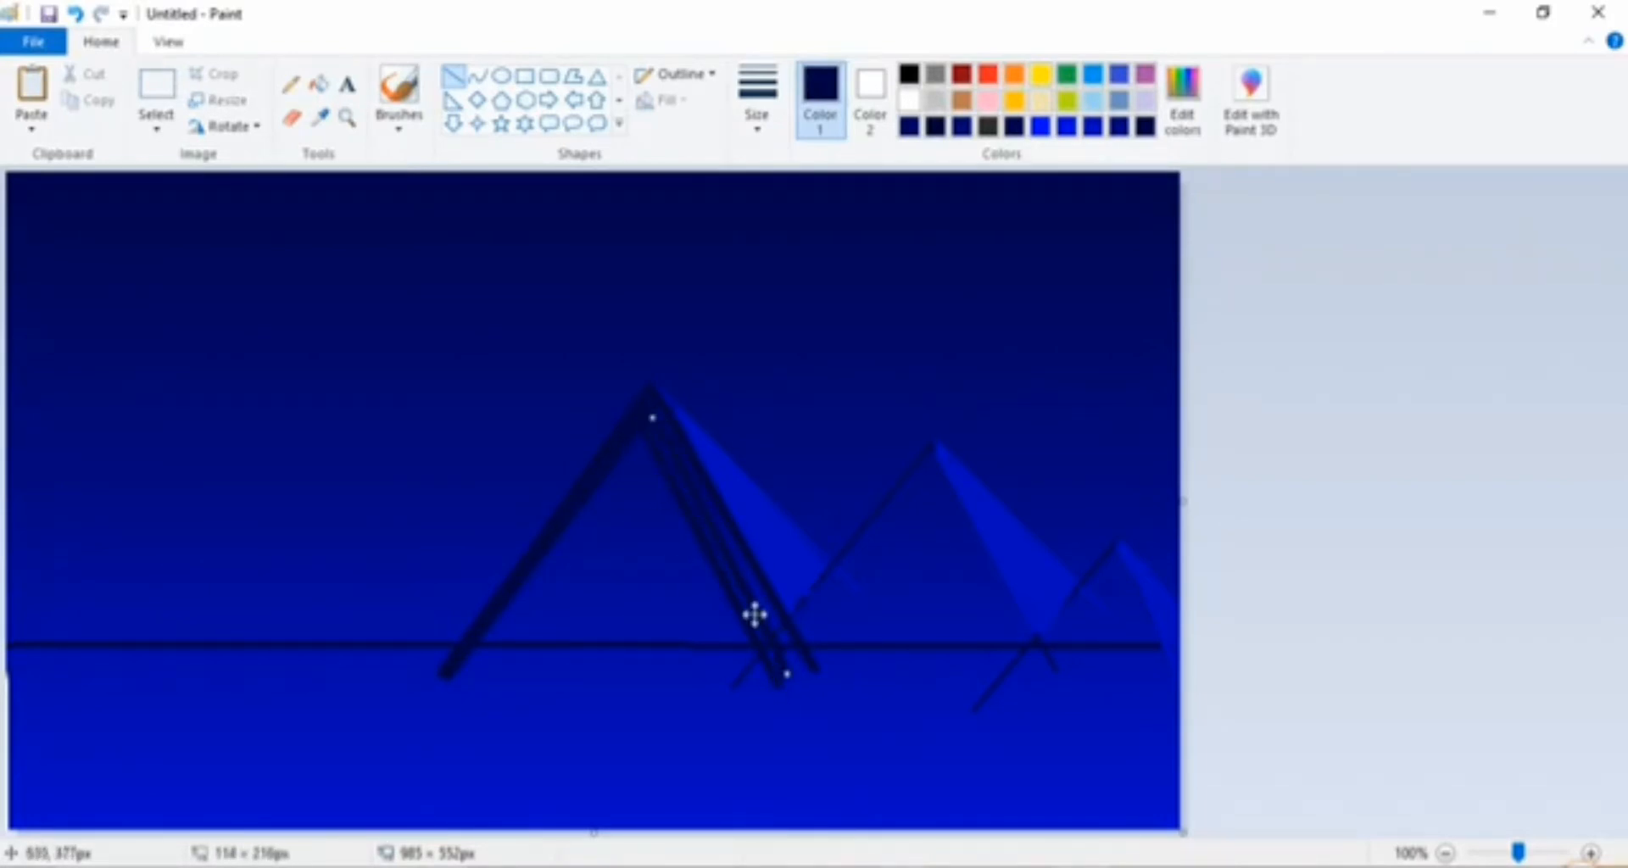
pyautogui.moveTo(743, 607); pyautogui.dragTo(746, 582)
pyautogui.moveTo(790, 651); pyautogui.dragTo(802, 662)
pyautogui.click(609, 628)
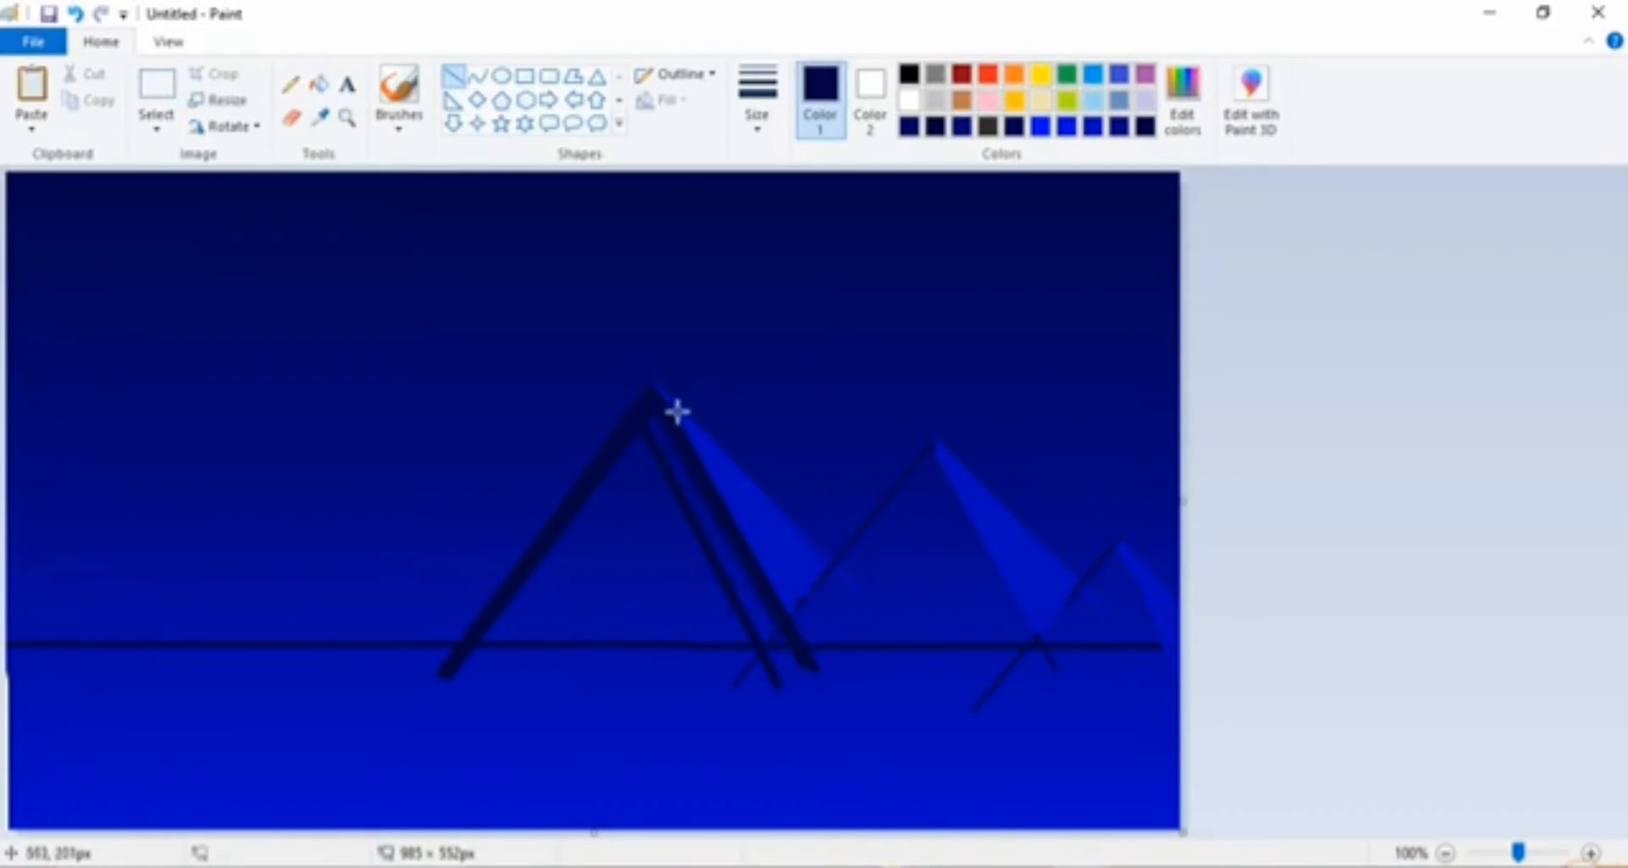
# Step: Widen the dark navy bands inside the tallest pyramid's front face and add a line down its middle
pyautogui.moveTo(664, 427); pyautogui.dragTo(807, 685)
pyautogui.click(659, 649)
pyautogui.moveTo(637, 405); pyautogui.dragTo(800, 679)
pyautogui.click(684, 649)
pyautogui.moveTo(650, 431); pyautogui.dragTo(793, 693)
pyautogui.click(647, 620)
pyautogui.moveTo(642, 450)
pyautogui.mouseDown()
pyautogui.moveTo(484, 676)
pyautogui.moveTo(460, 676)
pyautogui.mouseUp()
pyautogui.moveTo(632, 537)
pyautogui.mouseDown()
pyautogui.moveTo(646, 440)
pyautogui.moveTo(478, 647)
pyautogui.mouseUp()
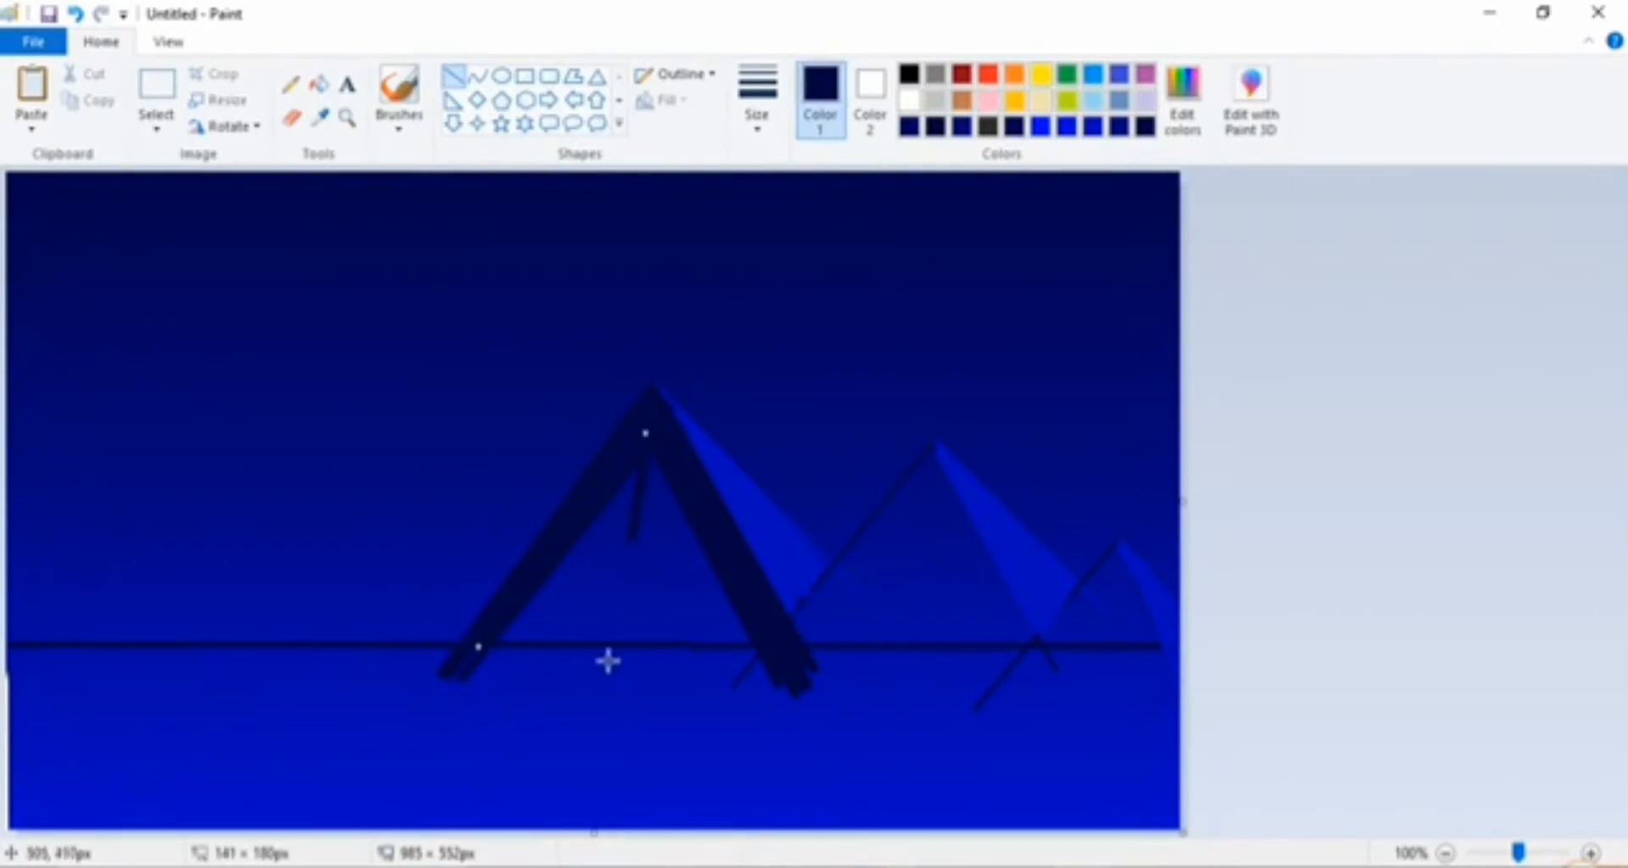
pyautogui.moveTo(607, 660); pyautogui.dragTo(643, 437)
# Step: Fill the rest of the tallest pyramid's front face with dark navy brush strokes down to its base
pyautogui.click(399, 84)
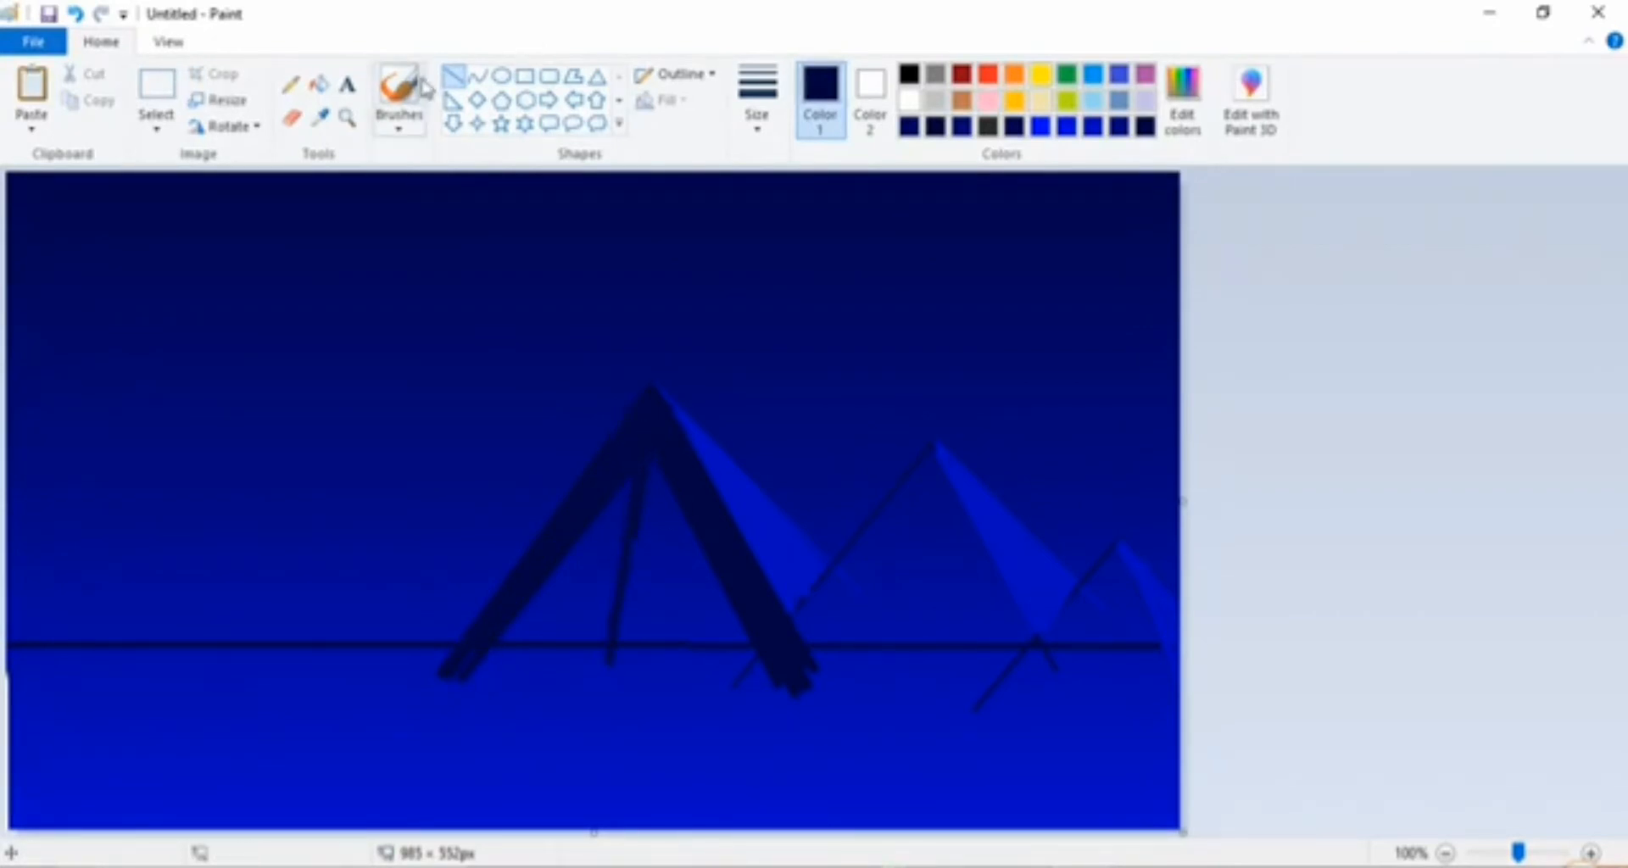
pyautogui.moveTo(678, 528); pyautogui.dragTo(719, 610)
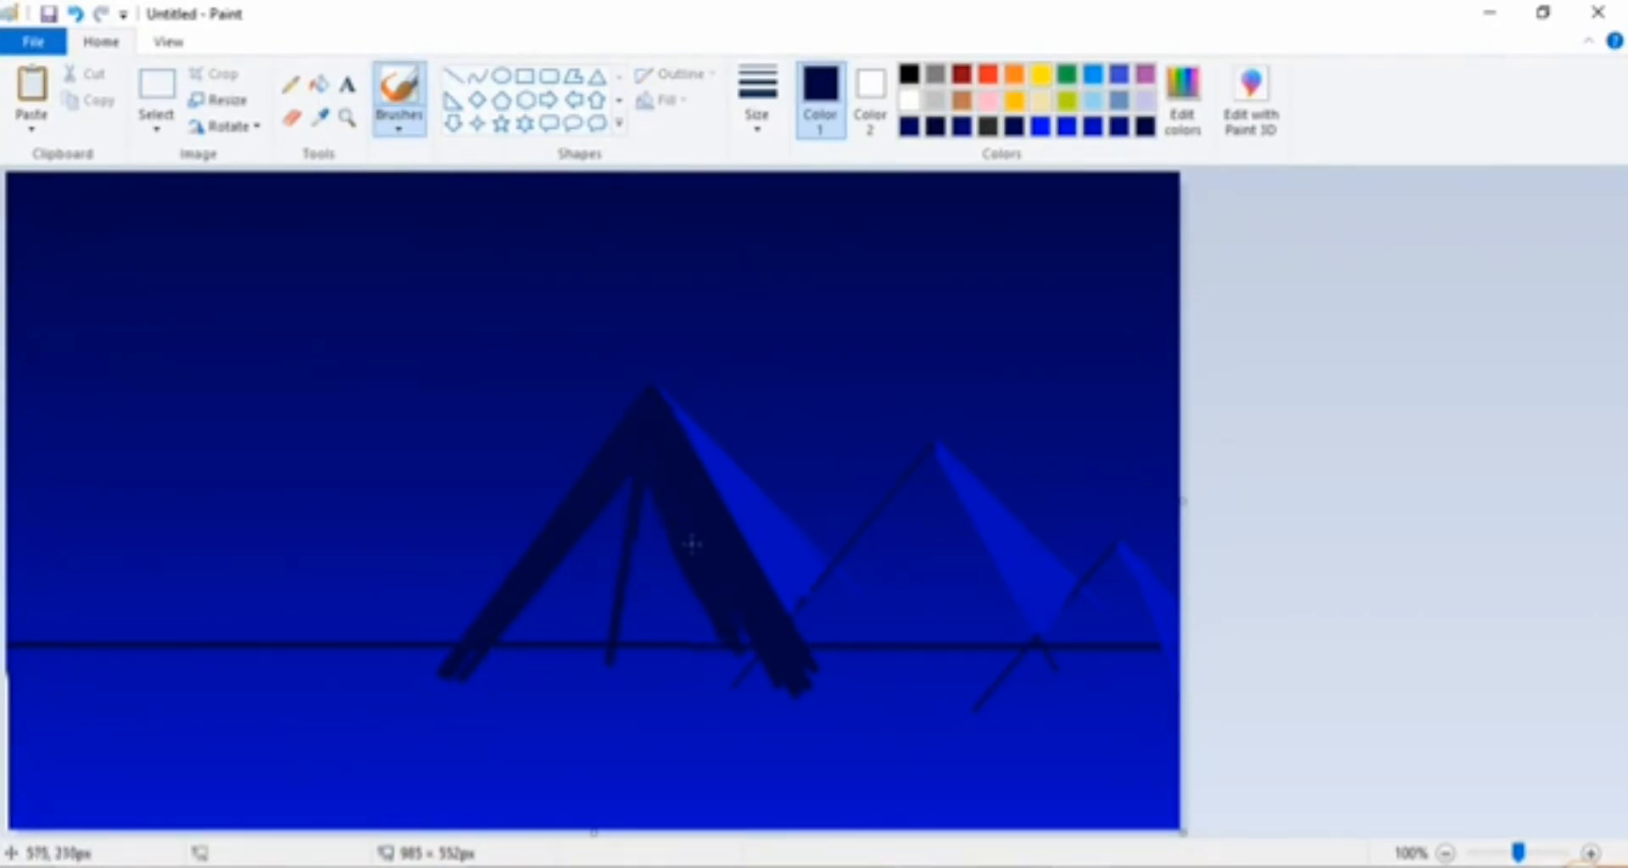
pyautogui.moveTo(610, 519)
pyautogui.mouseDown()
pyautogui.moveTo(620, 500)
pyautogui.moveTo(658, 632)
pyautogui.mouseUp()
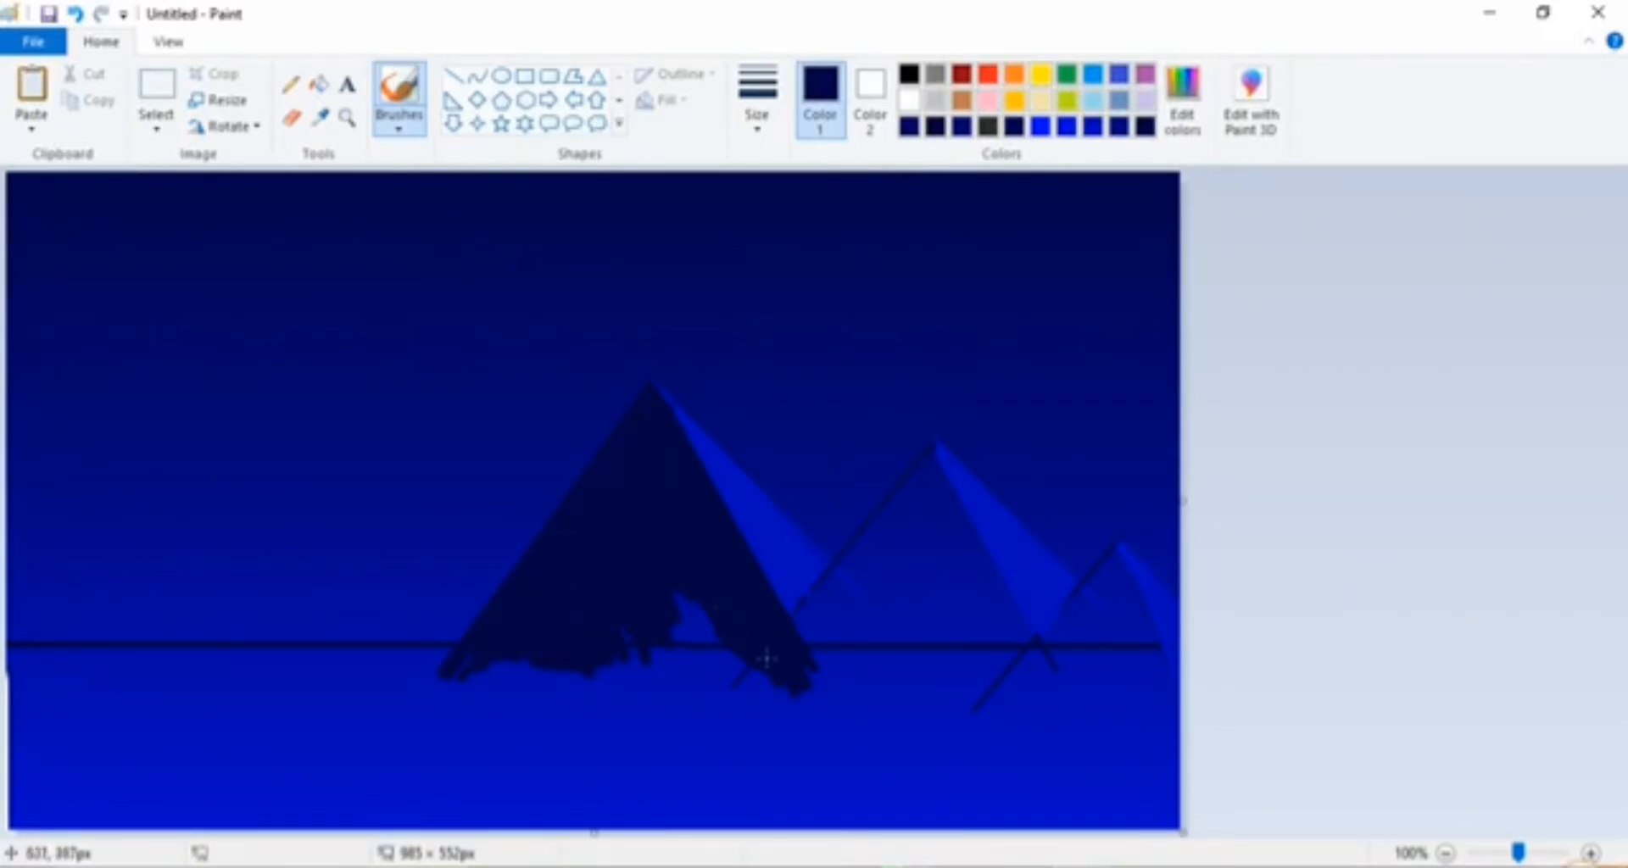
pyautogui.moveTo(765, 659); pyautogui.dragTo(670, 585)
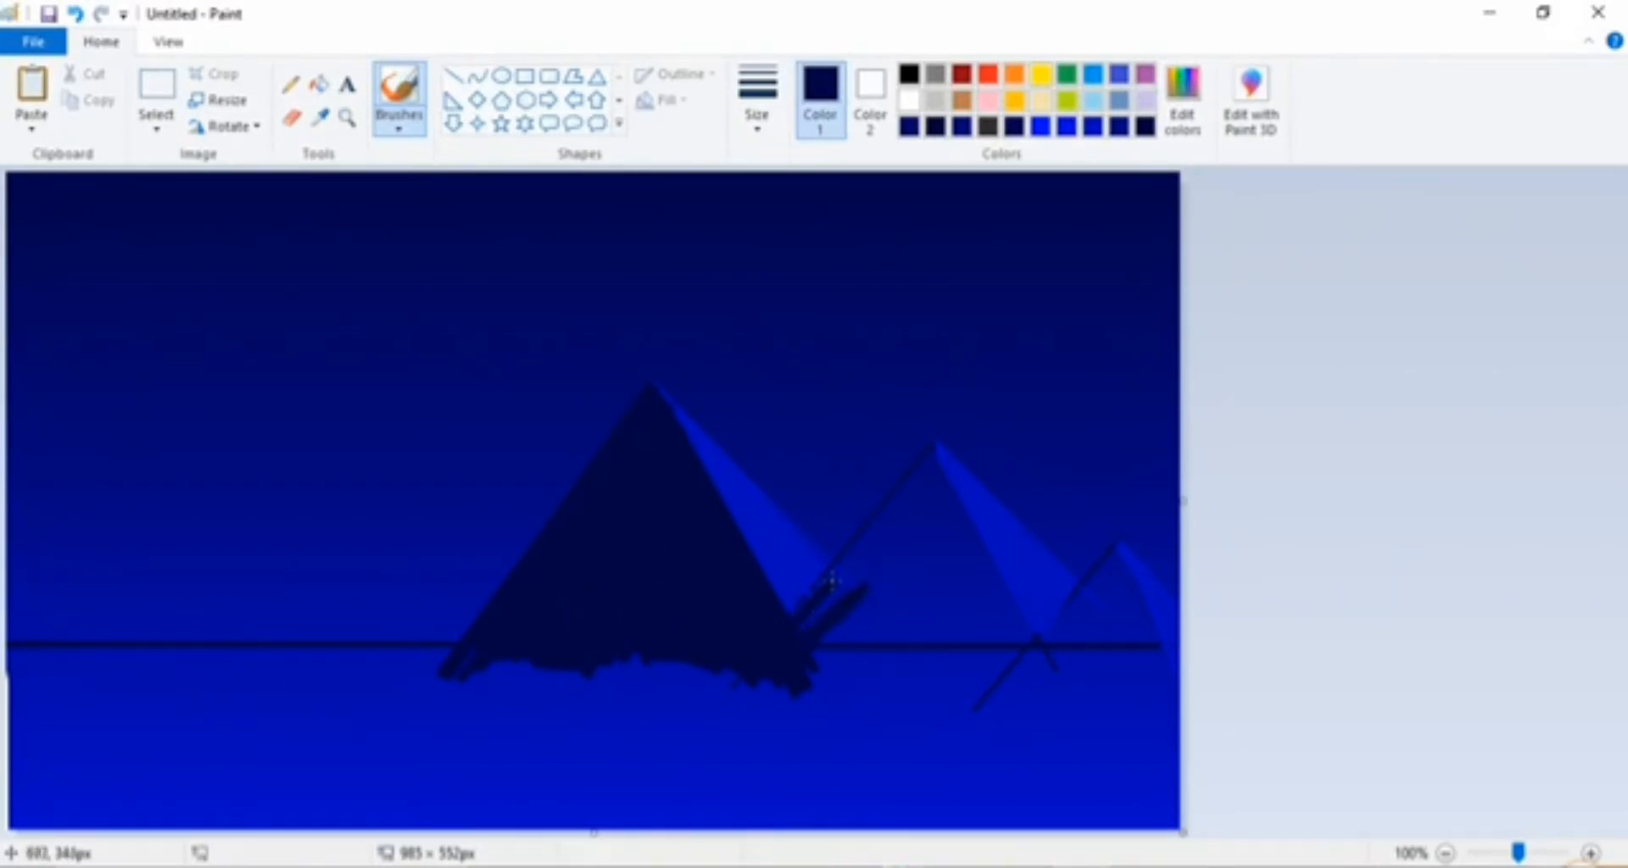
# Step: Thicken the front-face edges of the second and smallest pyramids with dark navy brush strokes and straight lines
pyautogui.moveTo(903, 496); pyautogui.dragTo(1028, 683)
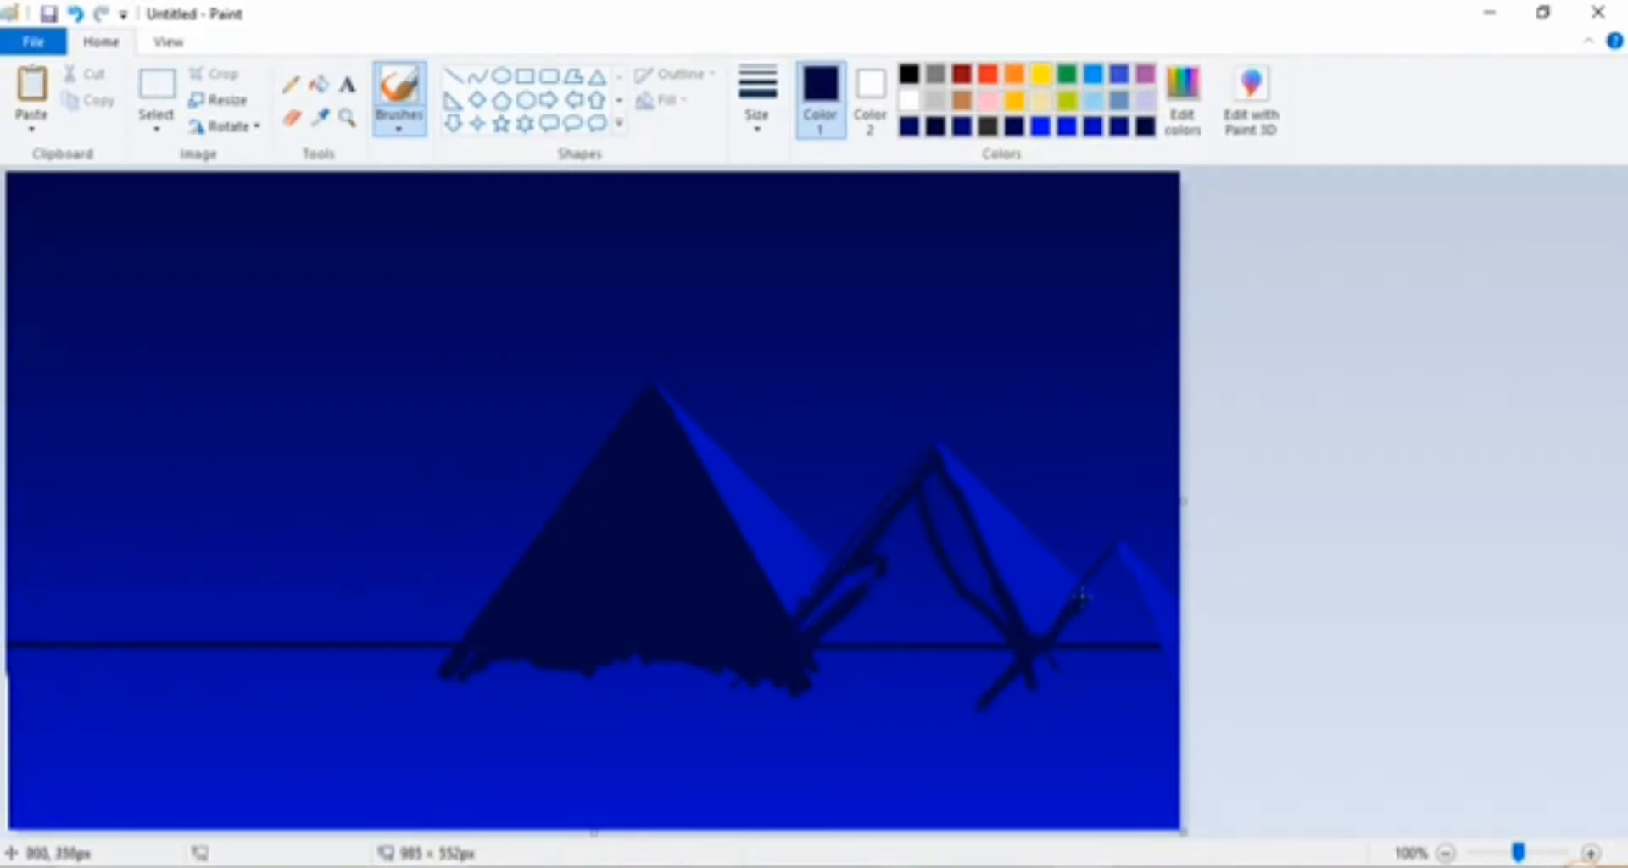
pyautogui.click(453, 76)
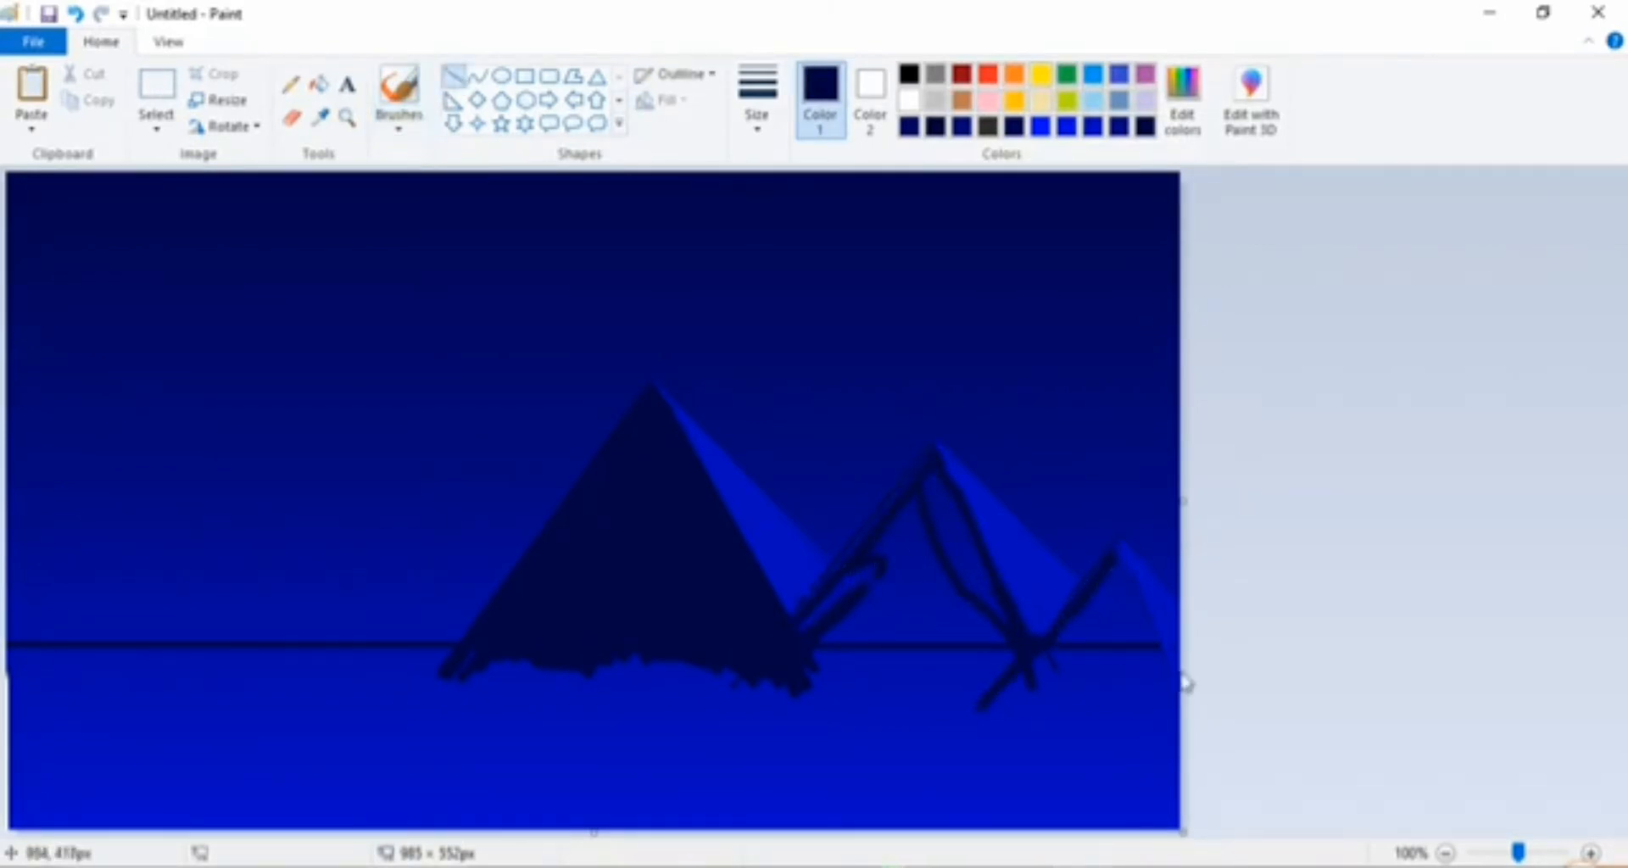
pyautogui.moveTo(1179, 689)
pyautogui.mouseDown()
pyautogui.moveTo(1114, 551)
pyautogui.moveTo(1005, 678)
pyautogui.mouseUp()
pyautogui.moveTo(934, 447)
pyautogui.mouseDown()
pyautogui.moveTo(1049, 694)
pyautogui.moveTo(933, 451)
pyautogui.moveTo(767, 647)
pyautogui.mouseUp()
pyautogui.click(865, 702)
# Step: Fill the second pyramid's front face with dark navy brush strokes and even out the bases of both larger pyramids
pyautogui.click(398, 86)
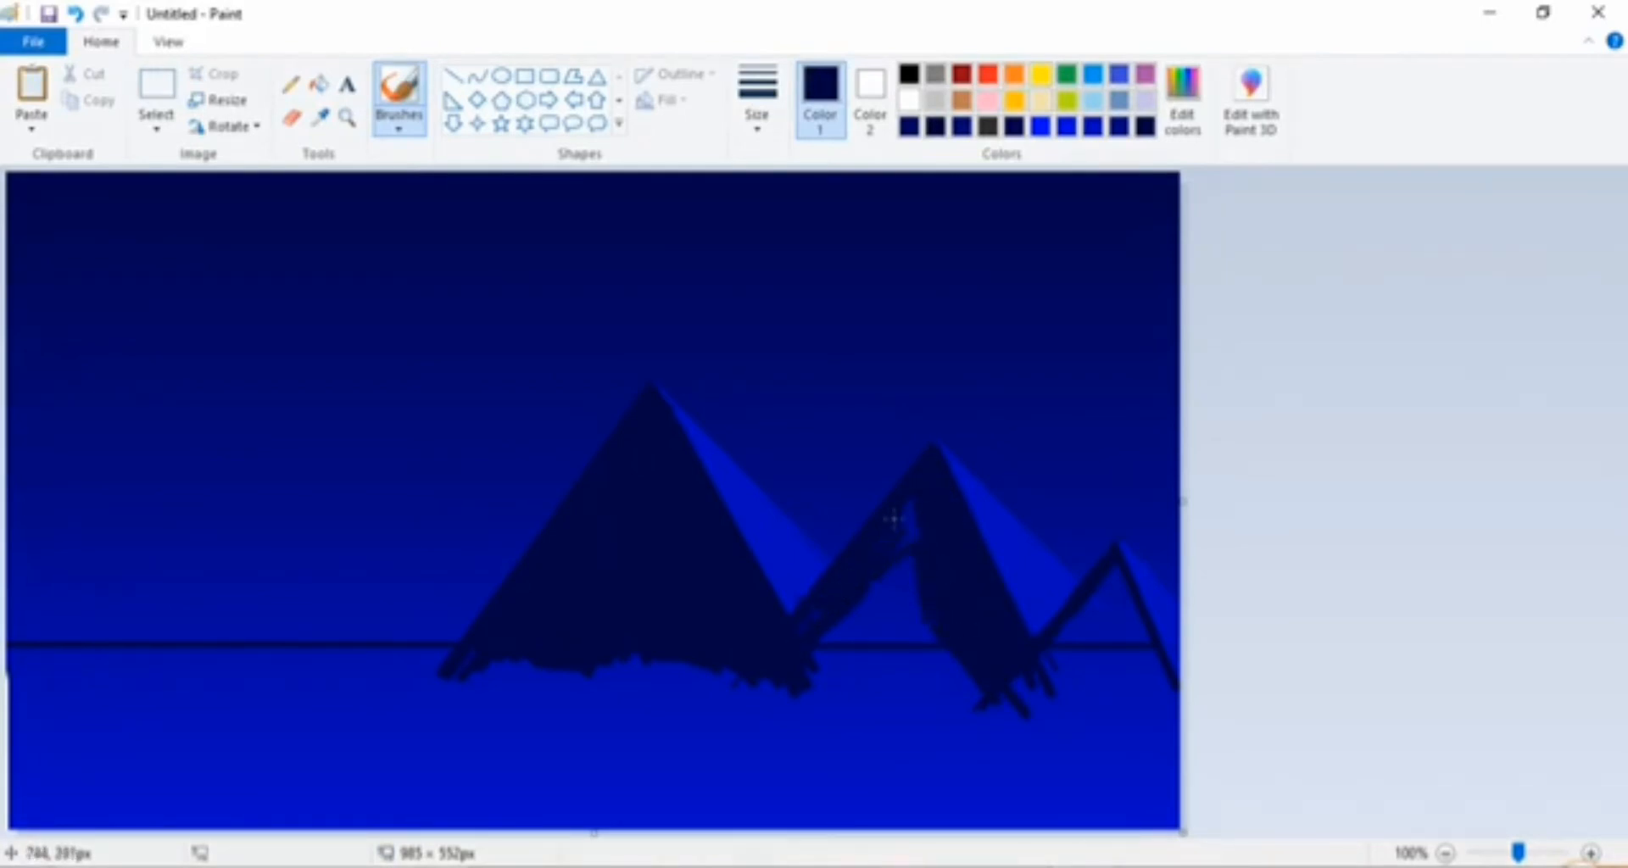
pyautogui.moveTo(908, 537); pyautogui.dragTo(900, 587)
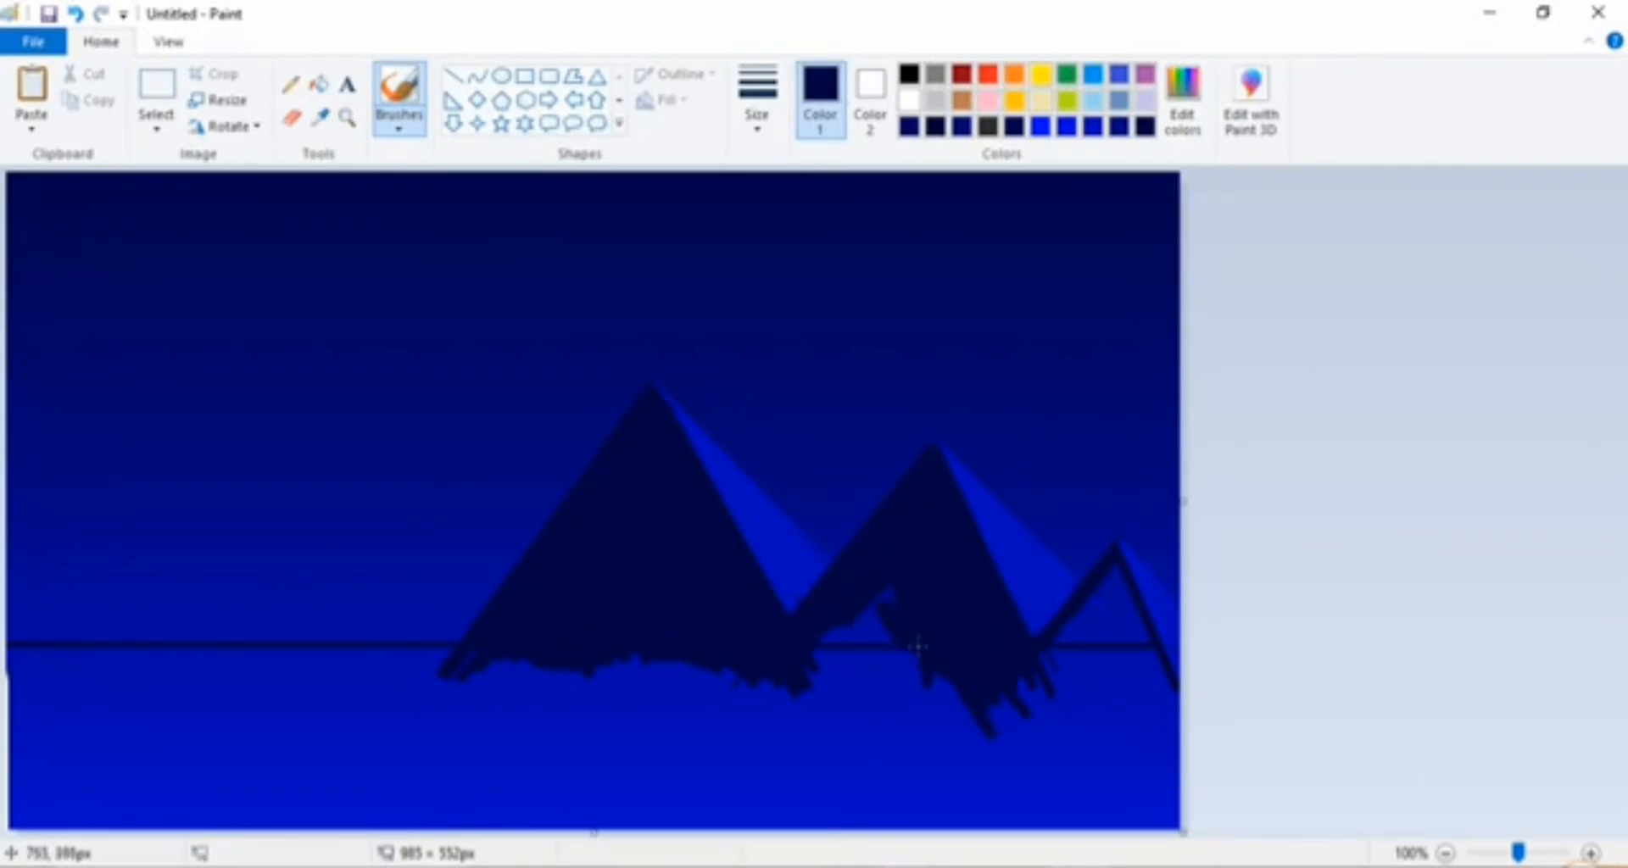
pyautogui.moveTo(825, 679)
pyautogui.mouseDown()
pyautogui.moveTo(891, 671)
pyautogui.moveTo(1017, 703)
pyautogui.mouseUp()
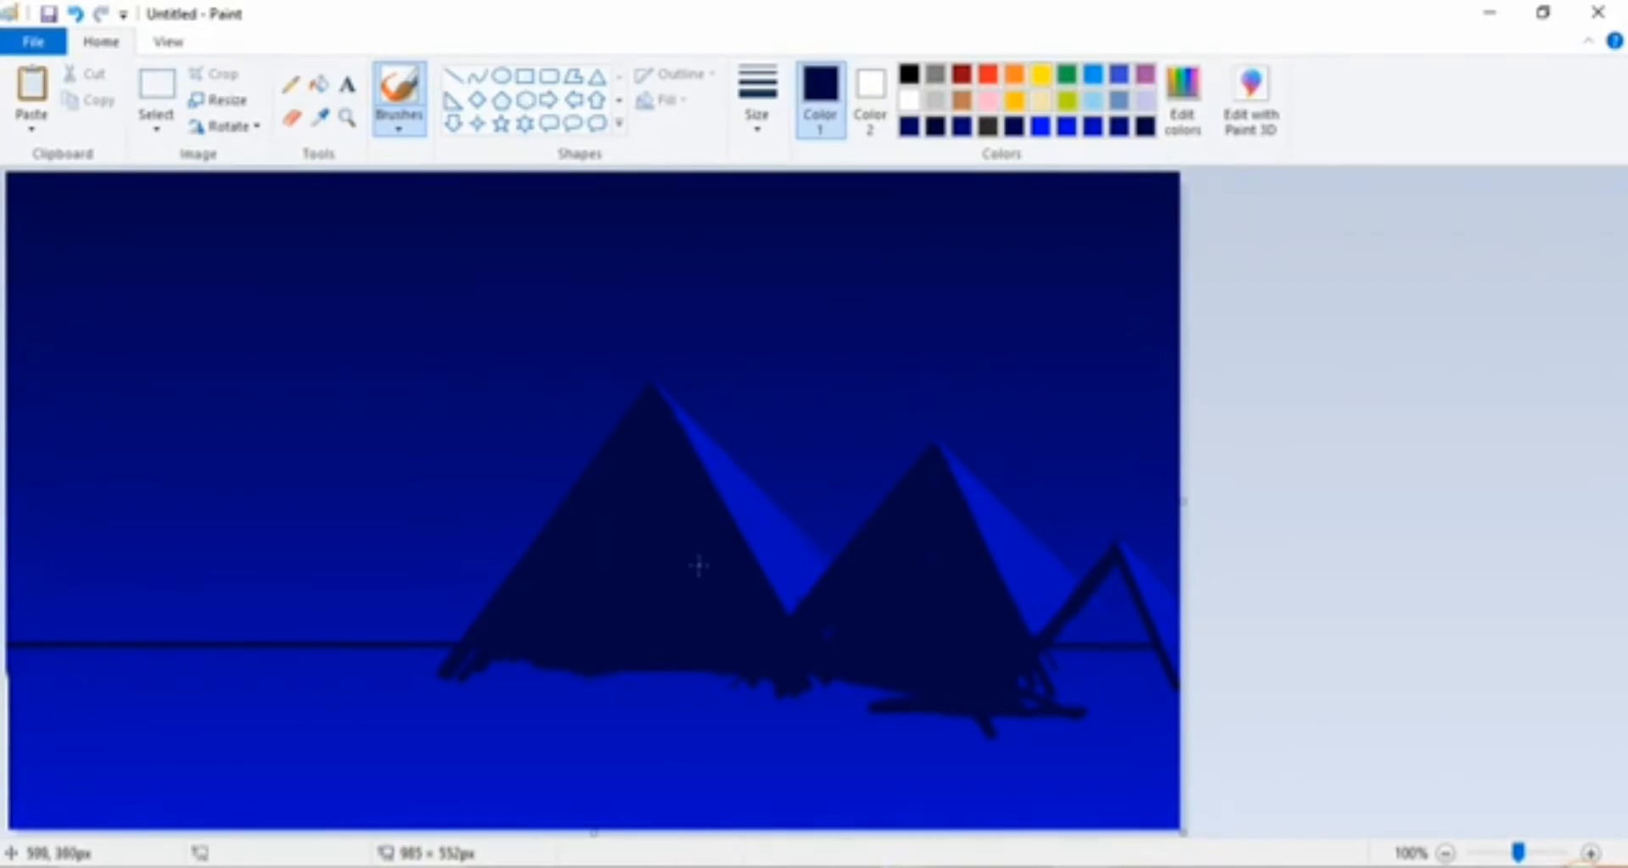
pyautogui.moveTo(458, 675); pyautogui.dragTo(731, 679)
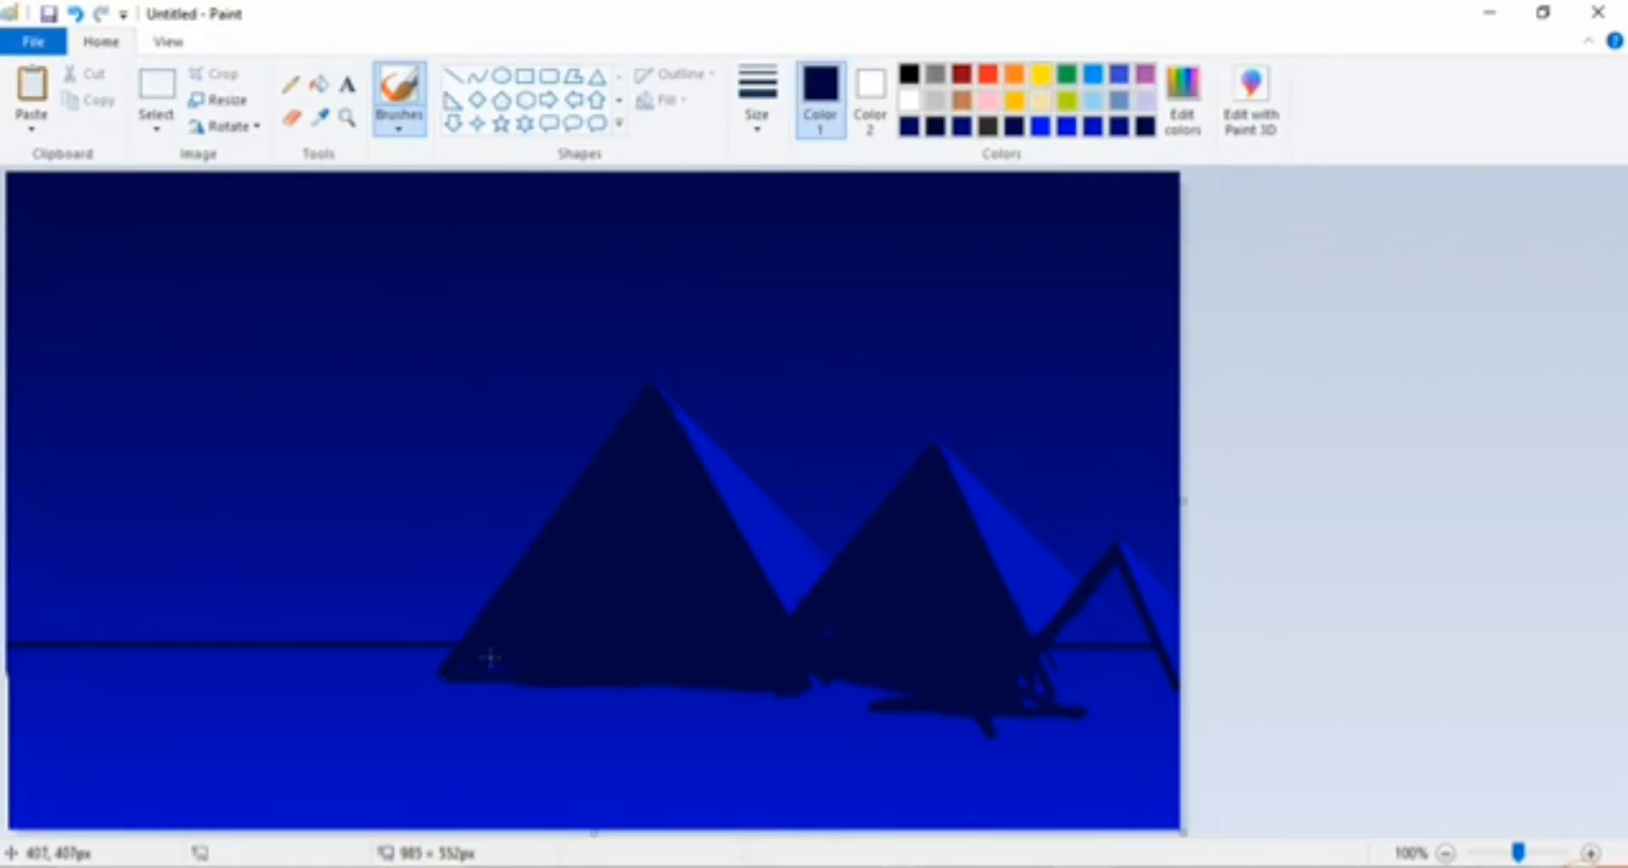
pyautogui.moveTo(815, 674); pyautogui.dragTo(813, 680)
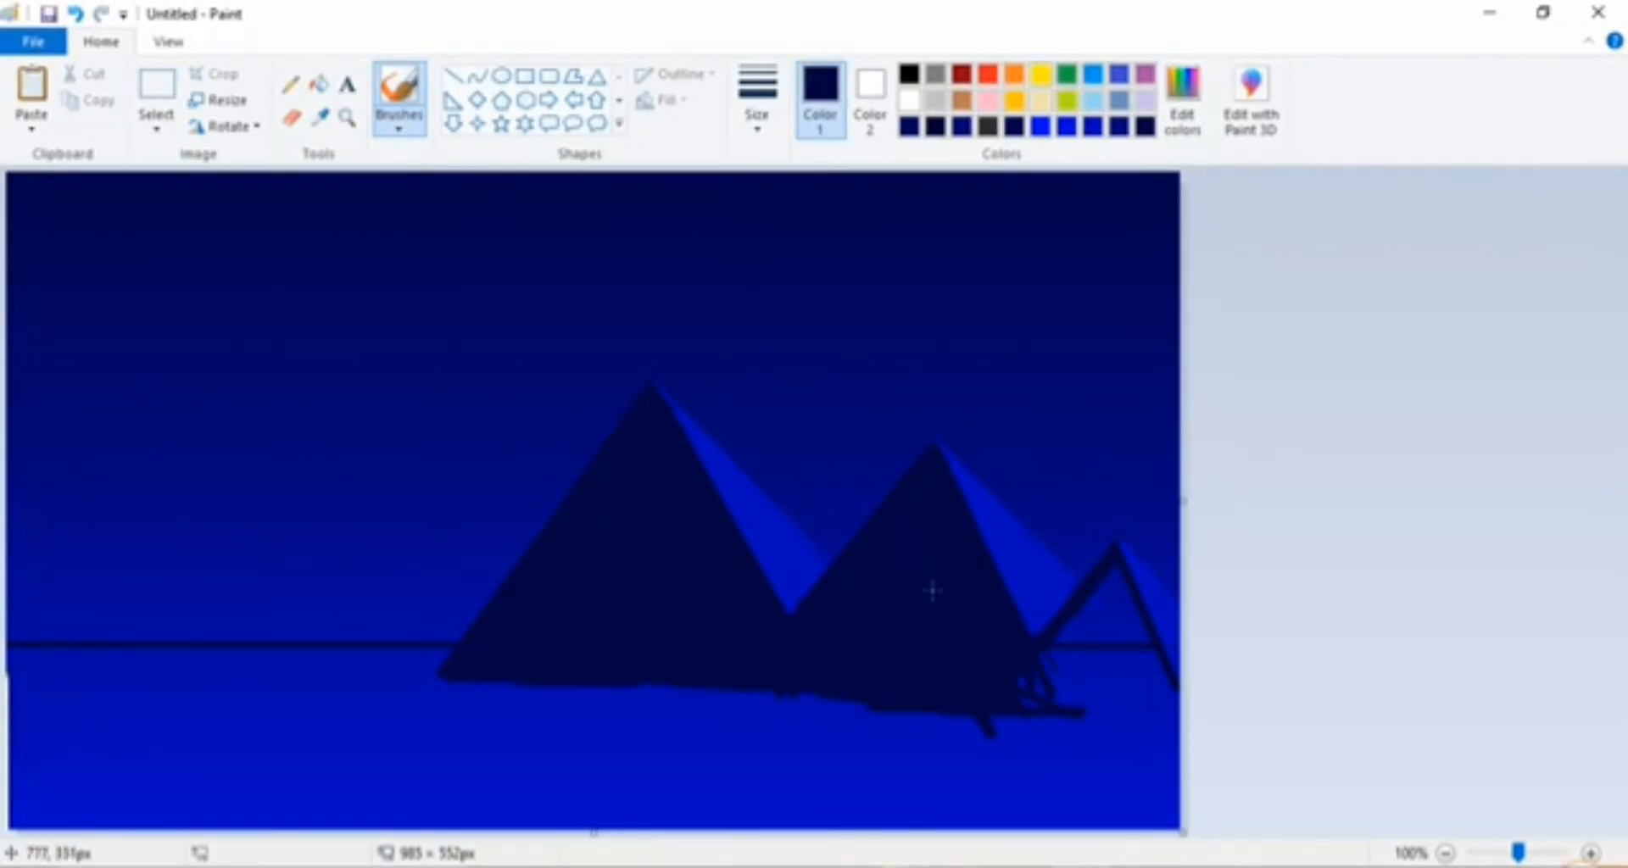
# Step: Fill the smallest pyramid's front face with dark navy and extend the dark base to the canvas edge
pyautogui.moveTo(1090, 722)
pyautogui.mouseDown()
pyautogui.moveTo(1157, 730)
pyautogui.moveTo(1207, 762)
pyautogui.moveTo(1192, 715)
pyautogui.moveTo(1167, 708)
pyautogui.moveTo(1140, 628)
pyautogui.mouseUp()
pyautogui.moveTo(1117, 574)
pyautogui.mouseDown()
pyautogui.moveTo(1036, 656)
pyautogui.moveTo(1072, 685)
pyautogui.moveTo(1028, 688)
pyautogui.moveTo(1099, 714)
pyautogui.mouseUp()
pyautogui.moveTo(1015, 677)
pyautogui.mouseDown()
pyautogui.moveTo(1133, 682)
pyautogui.moveTo(1146, 651)
pyautogui.mouseUp()
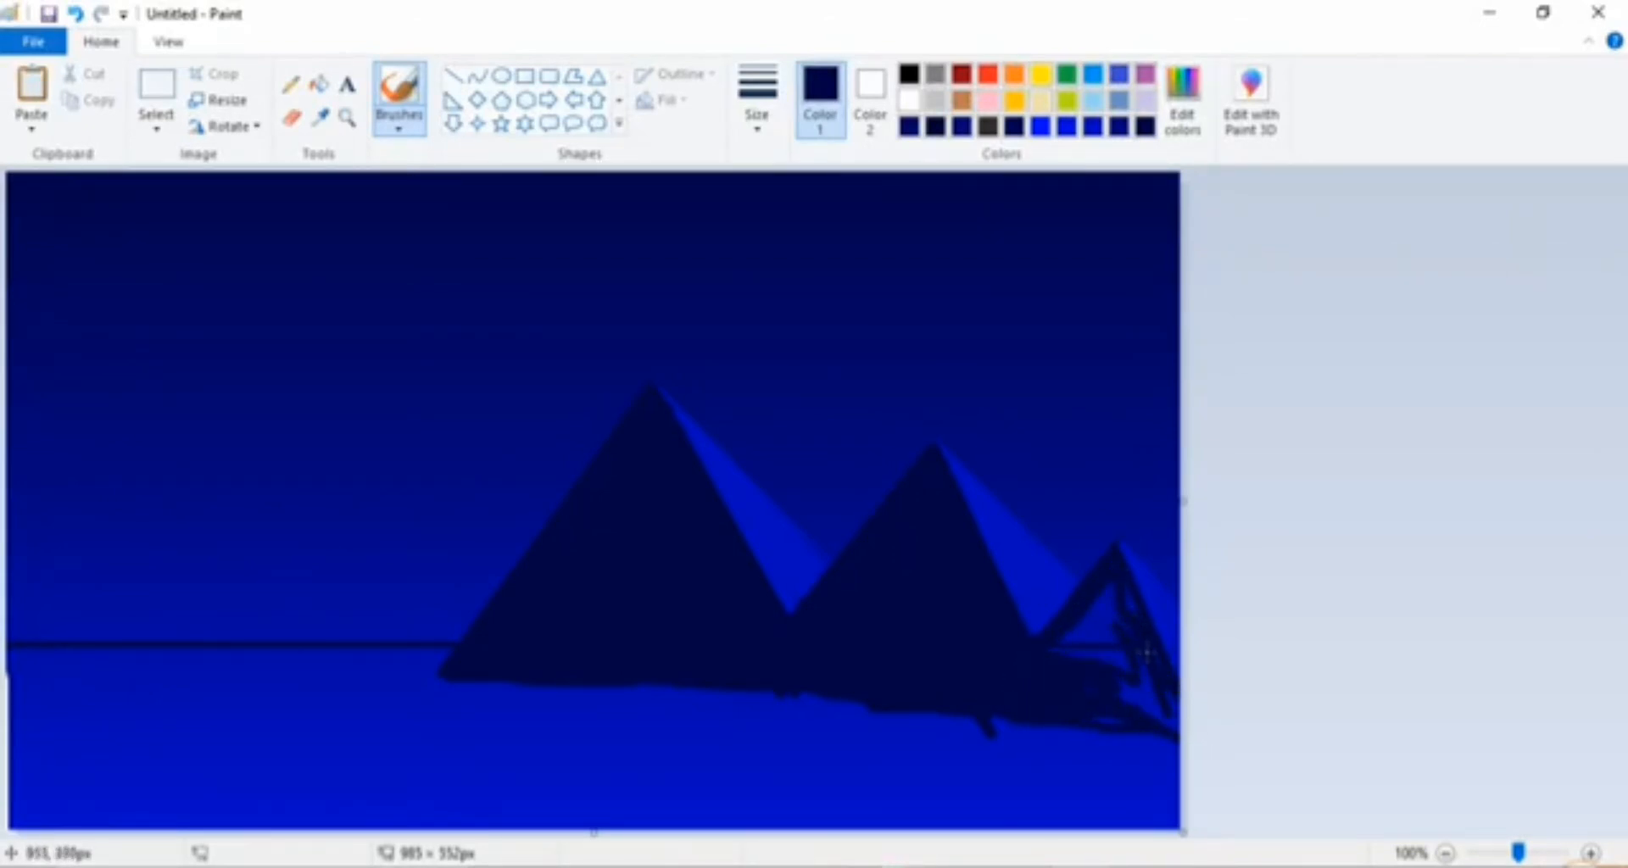
pyautogui.moveTo(1104, 586)
pyautogui.mouseDown()
pyautogui.moveTo(1082, 621)
pyautogui.moveTo(1132, 576)
pyautogui.moveTo(1110, 601)
pyautogui.moveTo(1127, 580)
pyautogui.moveTo(1159, 698)
pyautogui.moveTo(1106, 644)
pyautogui.moveTo(1094, 685)
pyautogui.mouseUp()
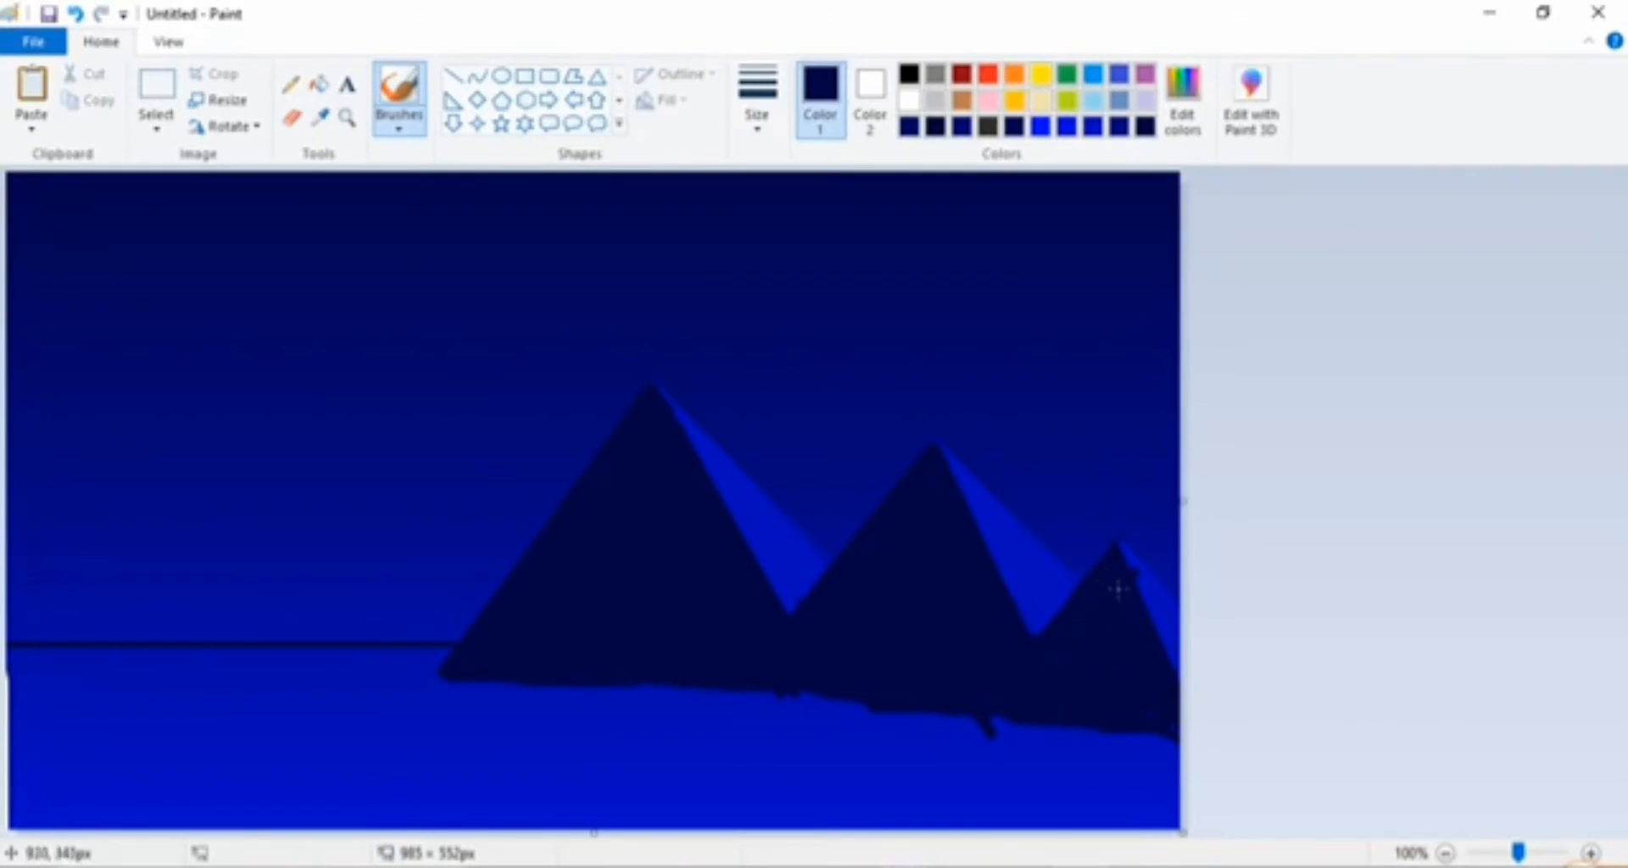
# Step: Try to touch up the edge of the smallest pyramid's side face with a blue brush stroke
pyautogui.click(1091, 126)
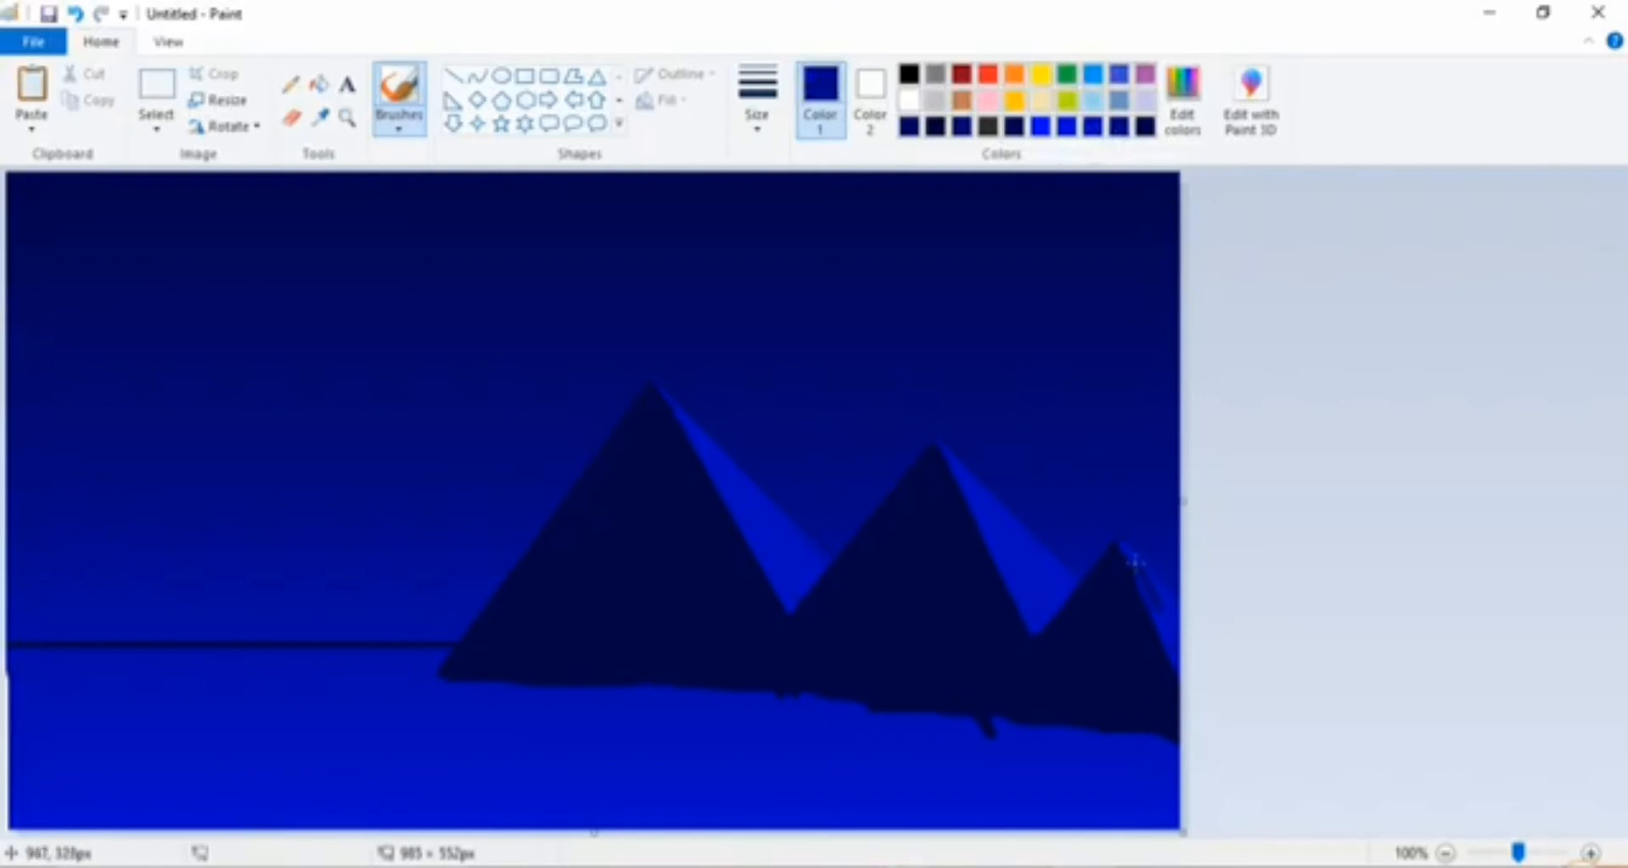
pyautogui.click(74, 13)
pyautogui.click(1092, 126)
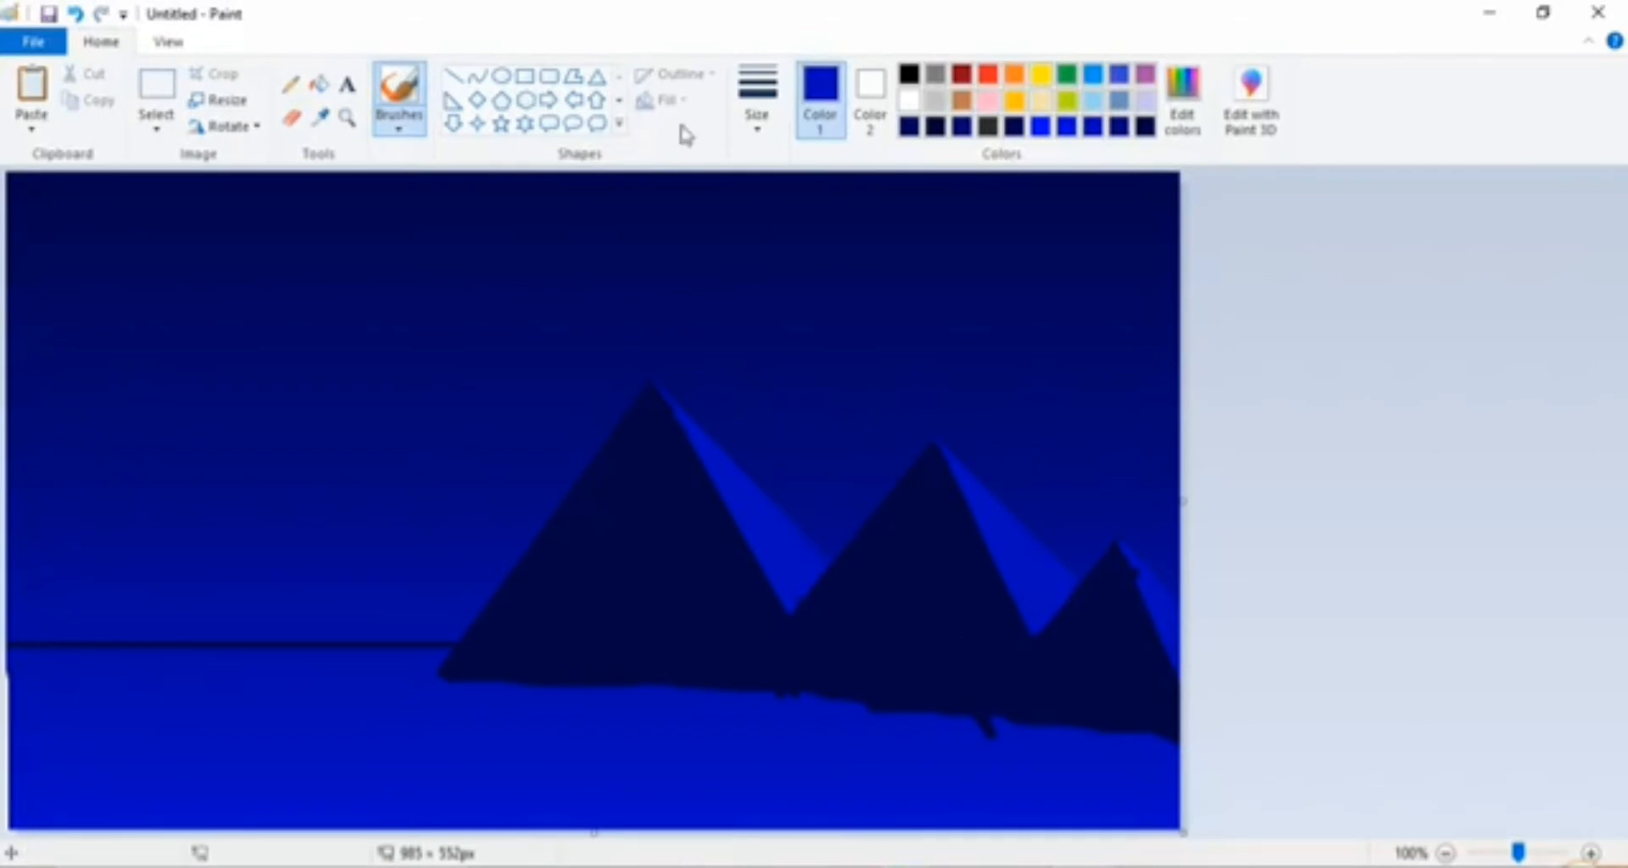
# Step: Spray a rough black shadow along the base of the tallest pyramid with the airbrush
pyautogui.click(399, 127)
pyautogui.click(548, 169)
pyautogui.click(908, 75)
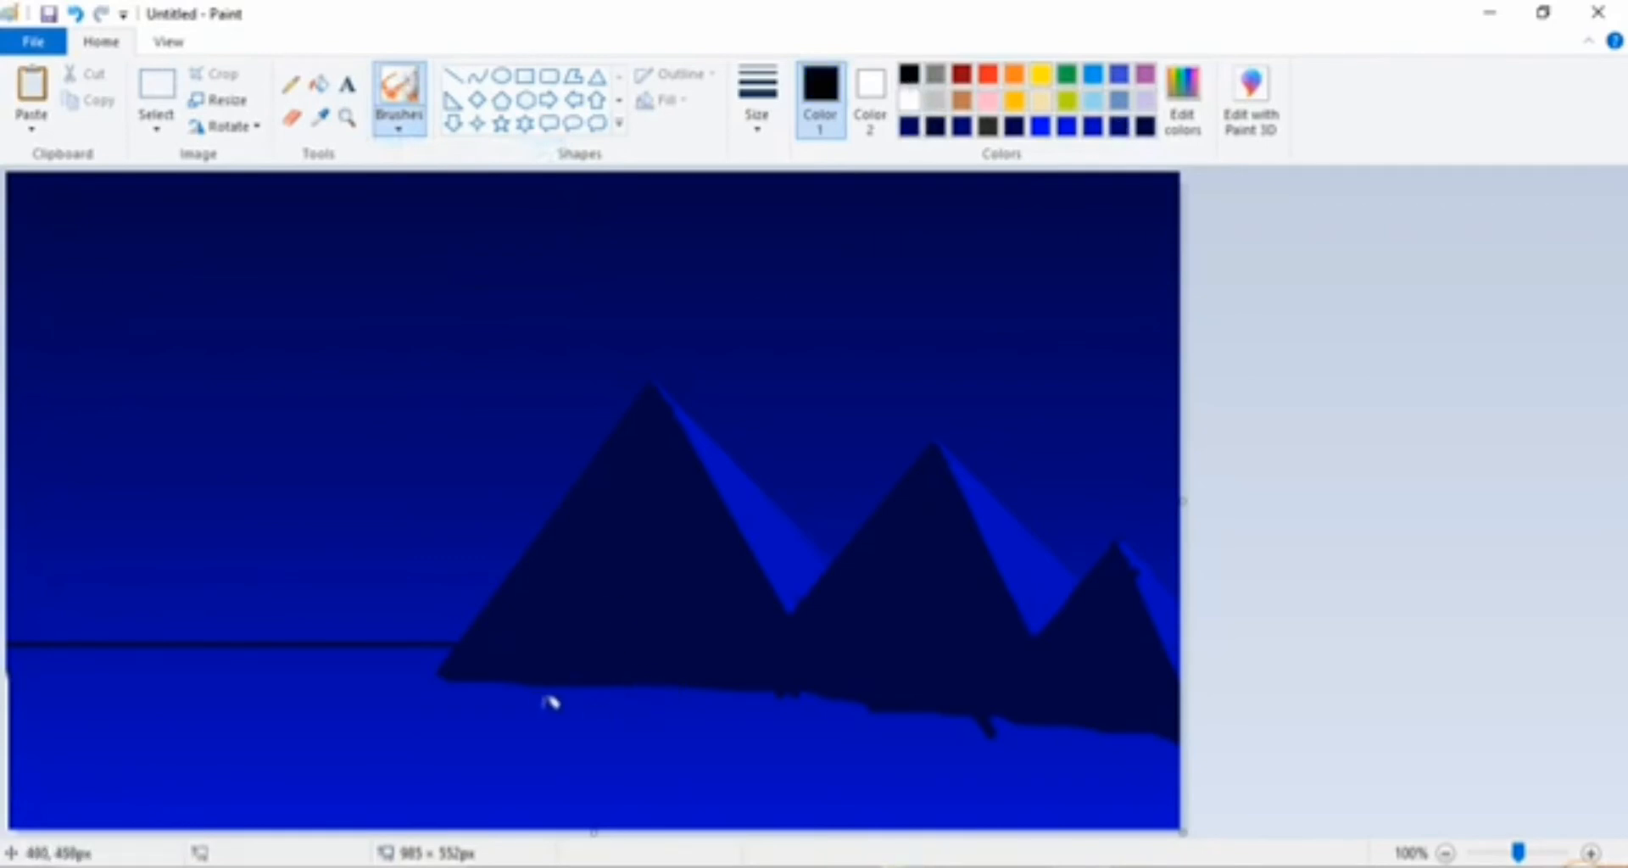
pyautogui.moveTo(465, 672)
pyautogui.mouseDown()
pyautogui.moveTo(447, 658)
pyautogui.moveTo(434, 674)
pyautogui.moveTo(796, 700)
pyautogui.moveTo(520, 676)
pyautogui.mouseUp()
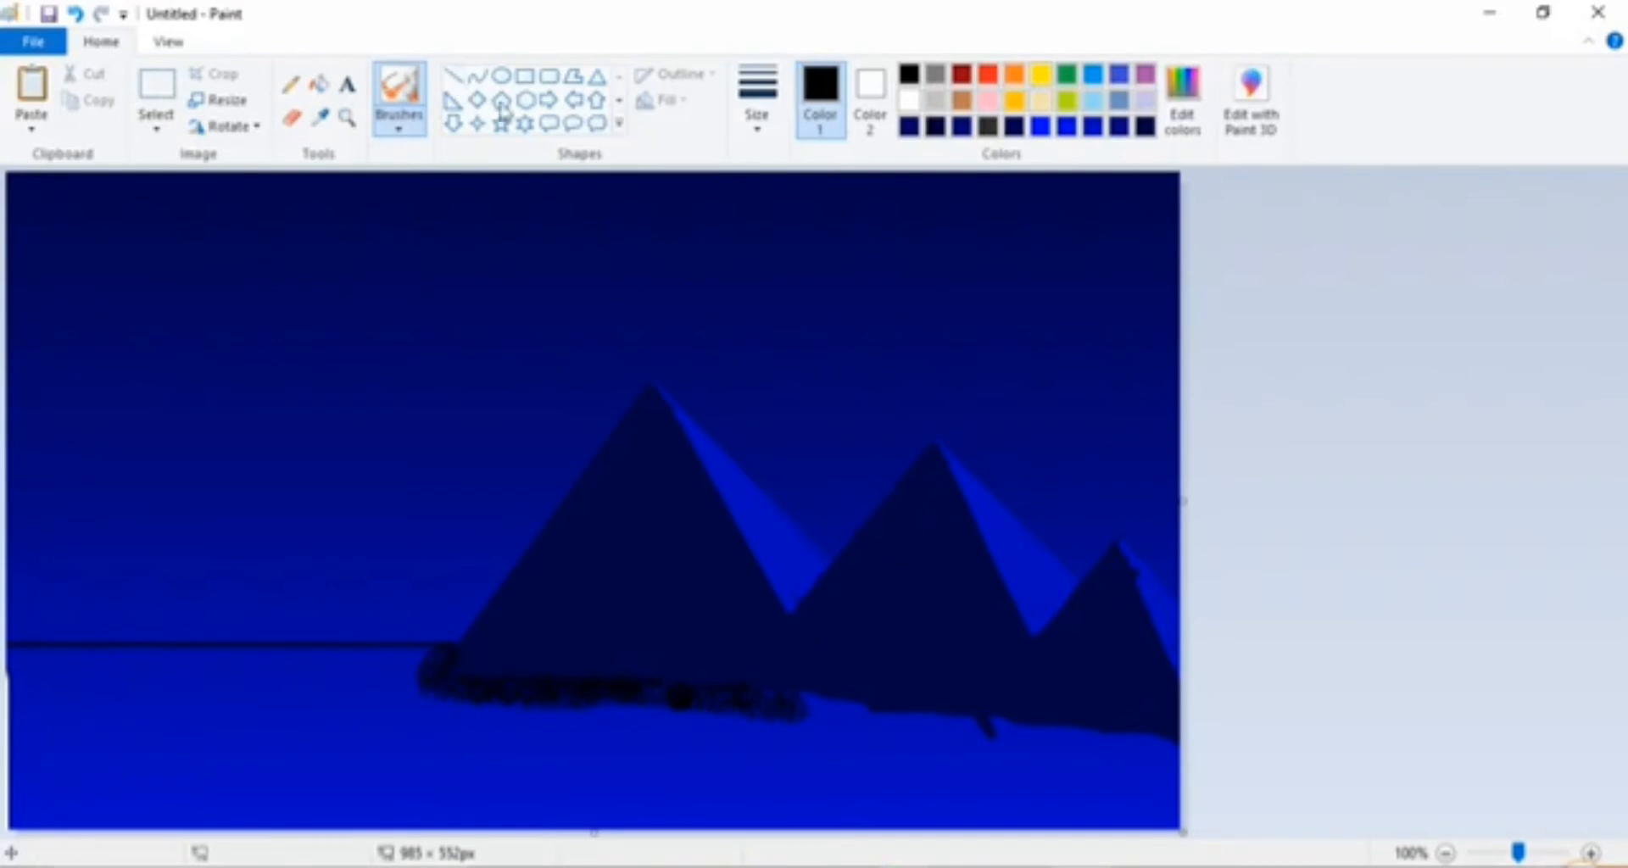
# Step: Airbrush soft dark navy shading on the ground beneath the two larger pyramids
pyautogui.click(454, 75)
pyautogui.moveTo(729, 699); pyautogui.dragTo(818, 584)
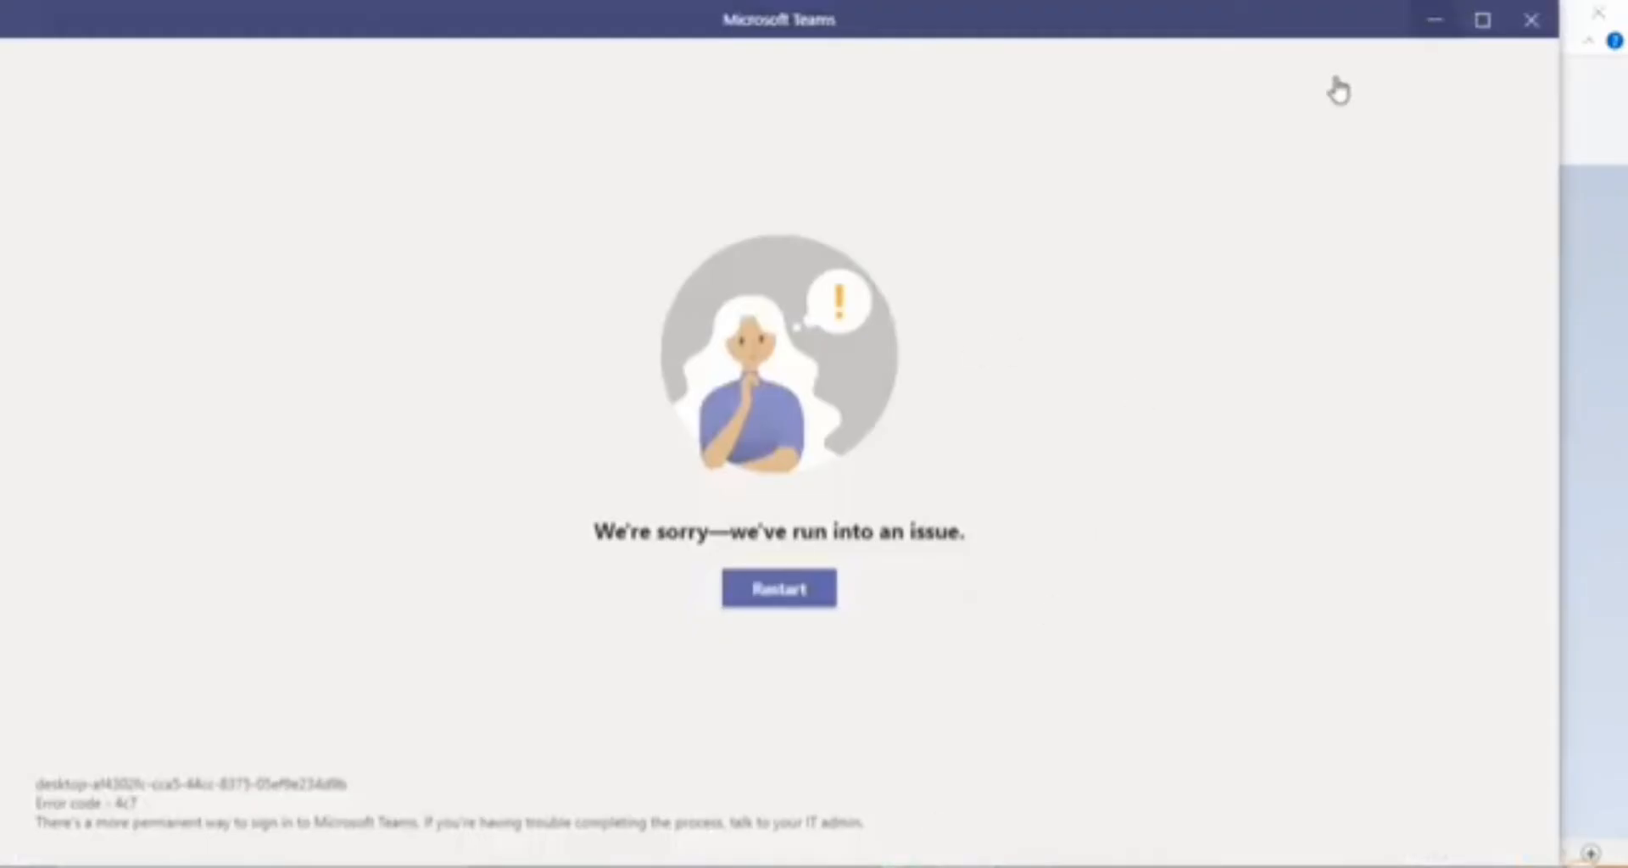
pyautogui.click(1590, 273)
pyautogui.click(399, 89)
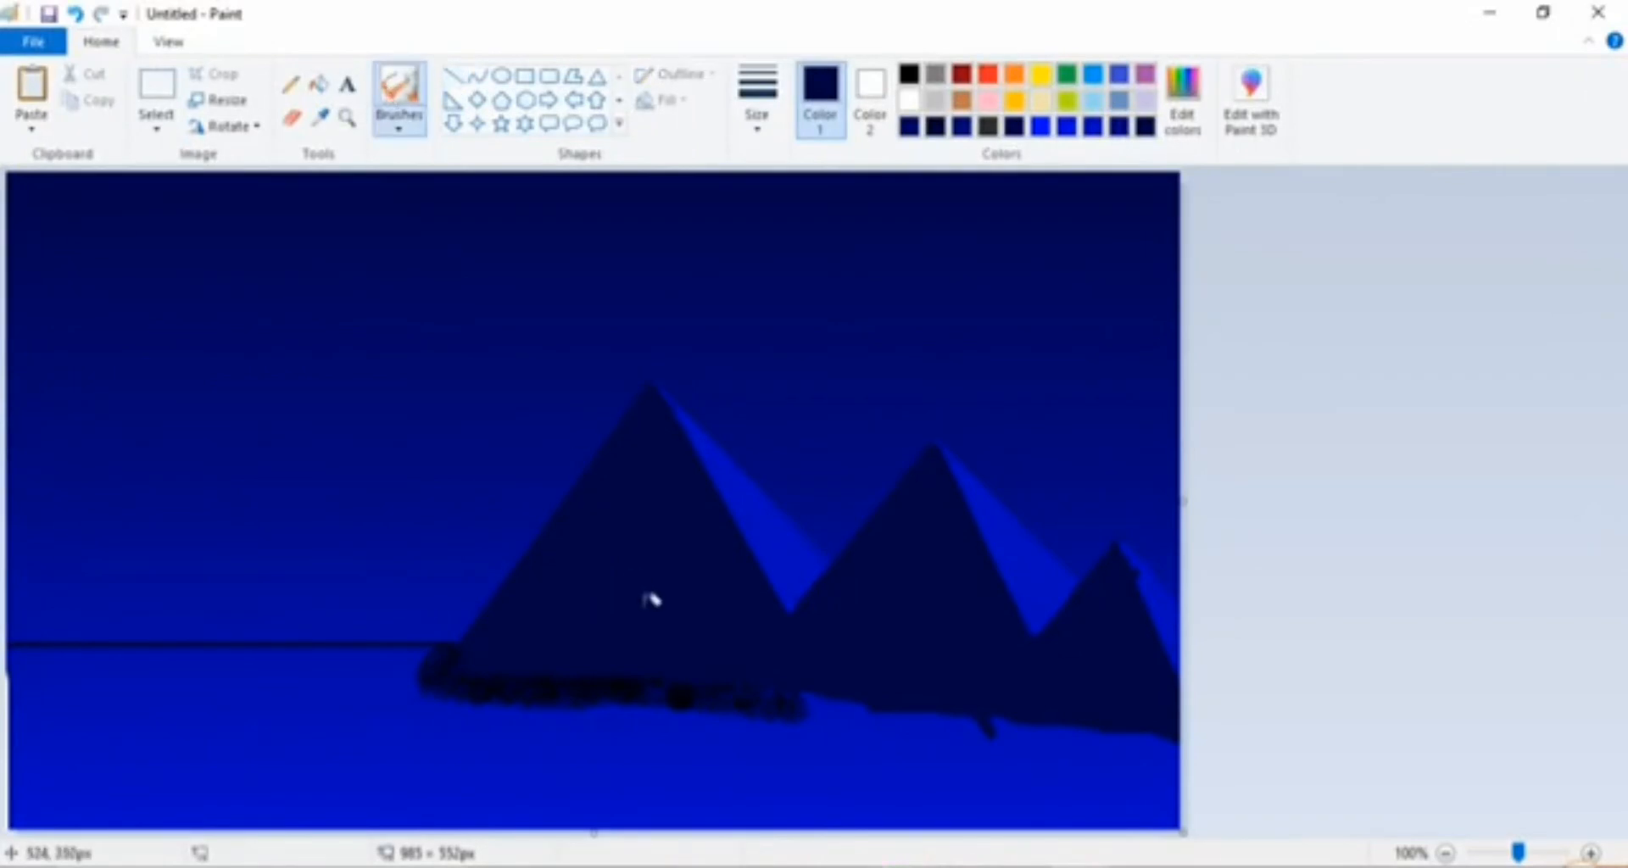
pyautogui.moveTo(685, 701)
pyautogui.mouseDown()
pyautogui.moveTo(748, 708)
pyautogui.moveTo(408, 706)
pyautogui.moveTo(543, 723)
pyautogui.moveTo(441, 709)
pyautogui.moveTo(456, 726)
pyautogui.moveTo(762, 707)
pyautogui.moveTo(707, 725)
pyautogui.moveTo(842, 695)
pyautogui.moveTo(734, 716)
pyautogui.moveTo(840, 723)
pyautogui.moveTo(683, 750)
pyautogui.moveTo(844, 707)
pyautogui.moveTo(913, 717)
pyautogui.moveTo(839, 702)
pyautogui.mouseUp()
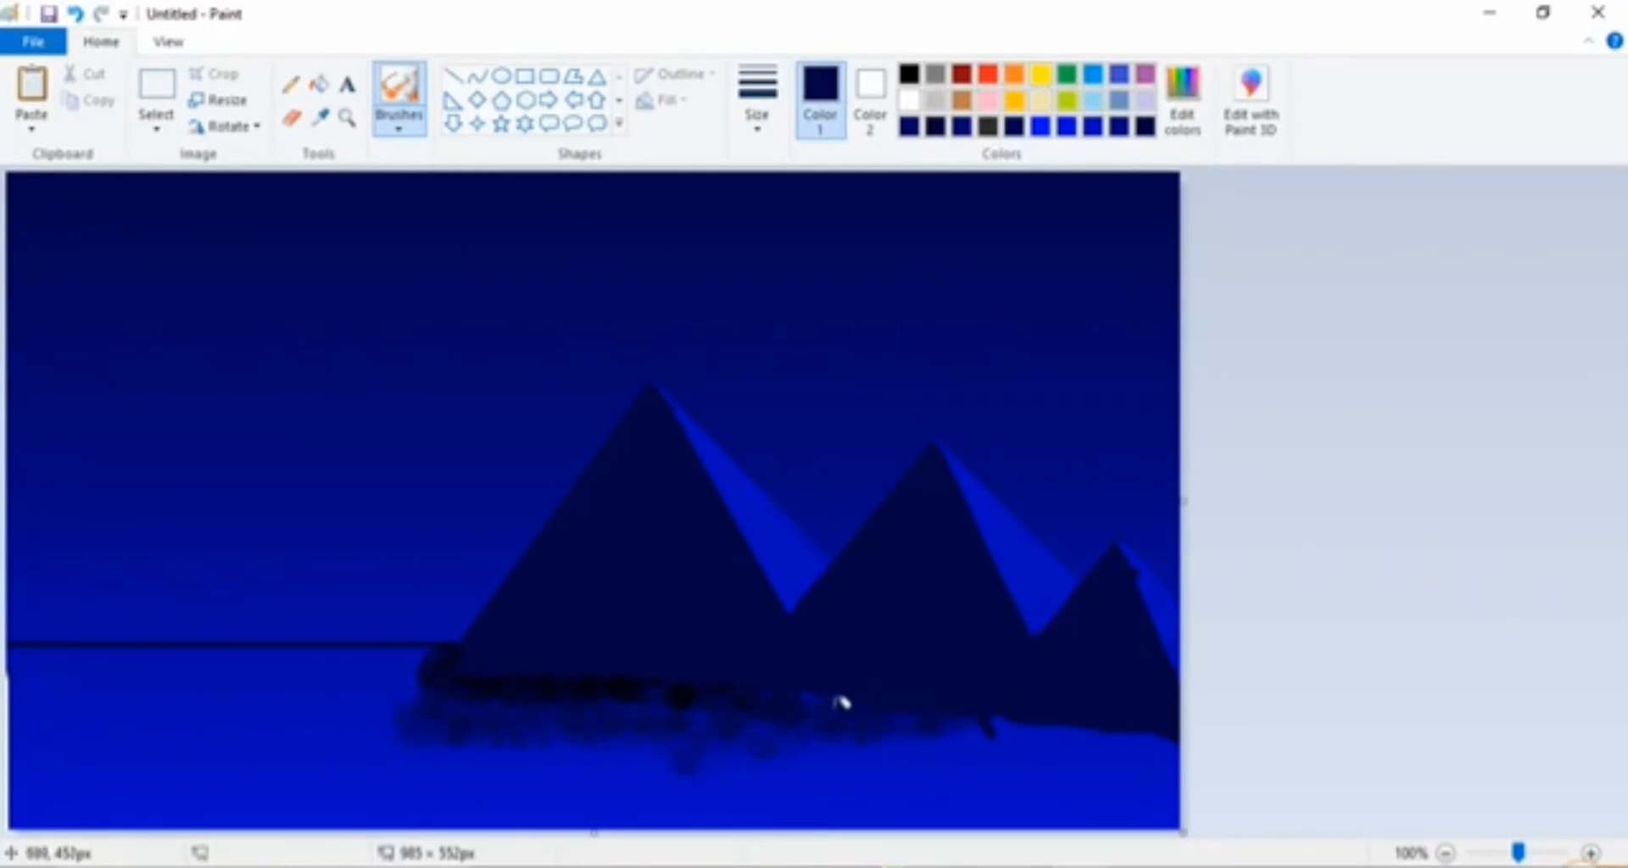
# Step: Airbrush black texture over the ground beneath all three pyramids, from the canvas edge to beyond the tallest pyramid's outer corner
pyautogui.click(909, 75)
pyautogui.moveTo(954, 678)
pyautogui.mouseDown()
pyautogui.moveTo(980, 713)
pyautogui.moveTo(872, 696)
pyautogui.moveTo(904, 718)
pyautogui.moveTo(765, 676)
pyautogui.moveTo(749, 692)
pyautogui.moveTo(762, 697)
pyautogui.moveTo(619, 710)
pyautogui.moveTo(821, 701)
pyautogui.moveTo(729, 729)
pyautogui.moveTo(985, 726)
pyautogui.moveTo(970, 739)
pyautogui.moveTo(1022, 730)
pyautogui.moveTo(1012, 713)
pyautogui.moveTo(979, 752)
pyautogui.moveTo(1116, 714)
pyautogui.moveTo(1100, 734)
pyautogui.moveTo(1131, 723)
pyautogui.moveTo(1189, 764)
pyautogui.moveTo(1153, 717)
pyautogui.moveTo(1126, 760)
pyautogui.moveTo(1158, 760)
pyautogui.moveTo(1018, 779)
pyautogui.moveTo(1159, 744)
pyautogui.moveTo(1129, 732)
pyautogui.moveTo(1002, 762)
pyautogui.moveTo(1039, 723)
pyautogui.moveTo(953, 796)
pyautogui.moveTo(1120, 736)
pyautogui.moveTo(872, 752)
pyautogui.moveTo(781, 733)
pyautogui.moveTo(791, 748)
pyautogui.moveTo(719, 768)
pyautogui.moveTo(862, 724)
pyautogui.moveTo(744, 780)
pyautogui.moveTo(907, 728)
pyautogui.moveTo(777, 782)
pyautogui.moveTo(897, 764)
pyautogui.moveTo(862, 784)
pyautogui.moveTo(876, 748)
pyautogui.mouseUp()
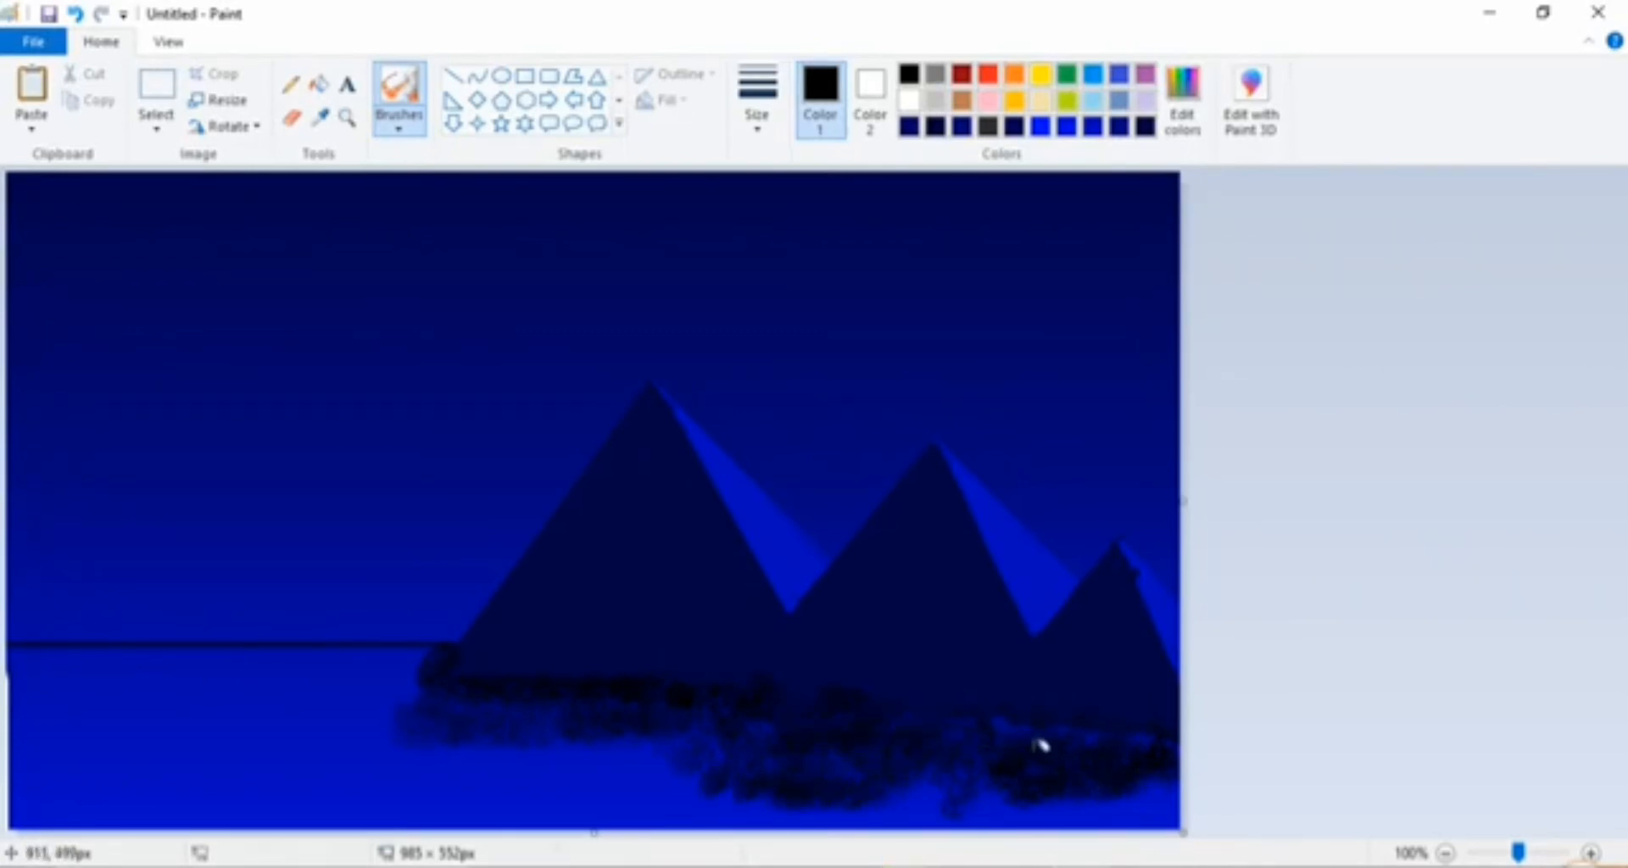
pyautogui.moveTo(428, 732); pyautogui.dragTo(405, 753)
pyautogui.moveTo(447, 687)
pyautogui.mouseDown()
pyautogui.moveTo(435, 758)
pyautogui.moveTo(513, 728)
pyautogui.moveTo(511, 750)
pyautogui.moveTo(496, 738)
pyautogui.moveTo(675, 720)
pyautogui.moveTo(408, 730)
pyautogui.moveTo(439, 760)
pyautogui.moveTo(982, 746)
pyautogui.mouseUp()
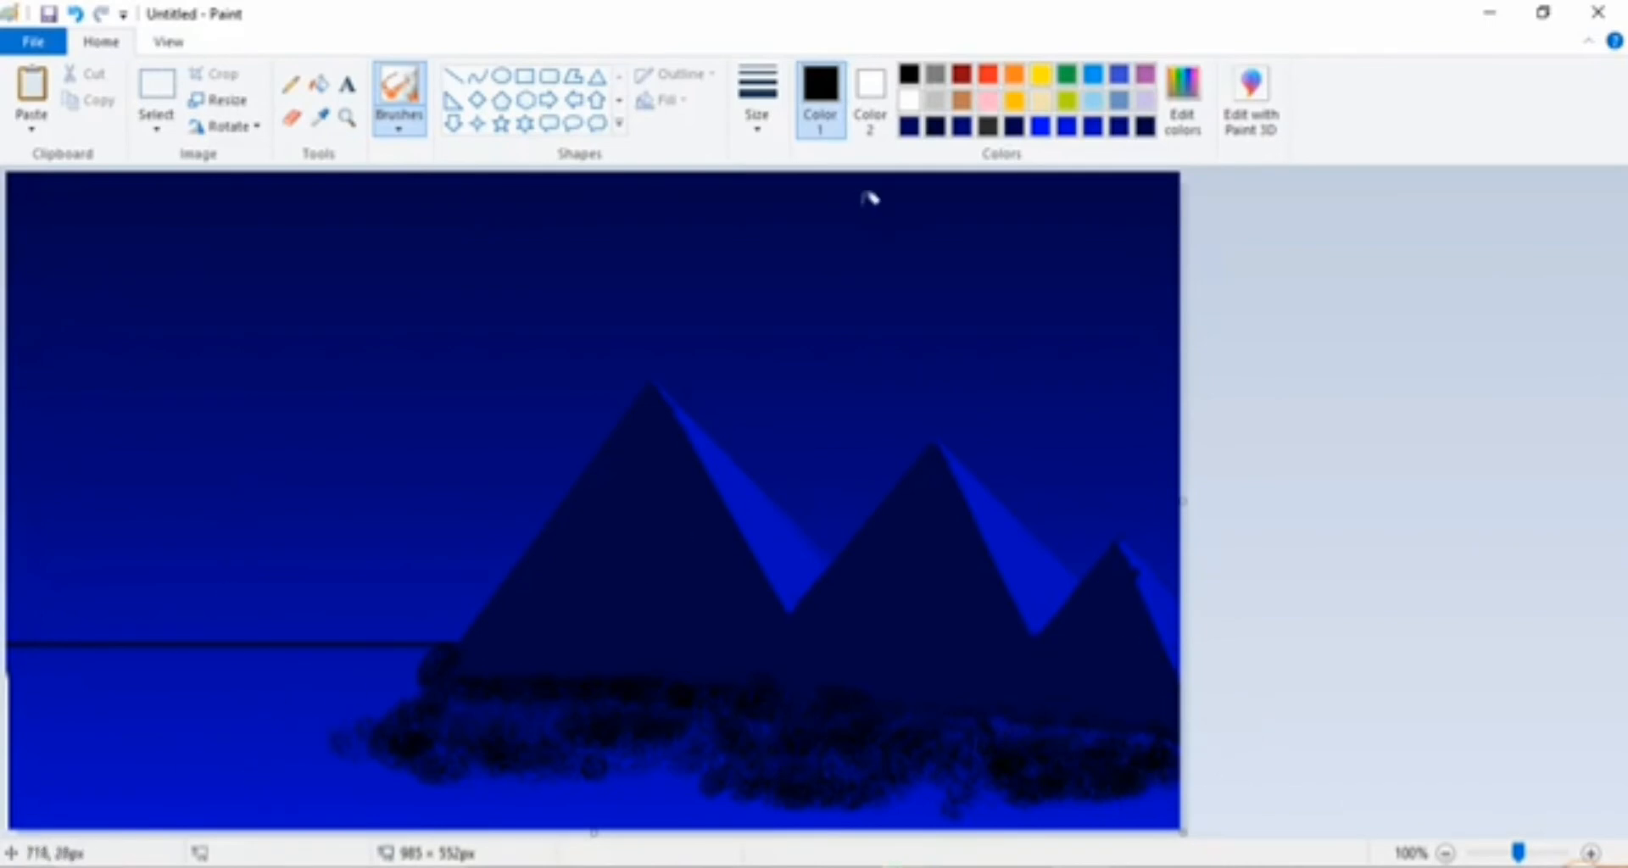
# Step: Airbrush bright and darker blue over the open ground beside the tallest pyramid, covering the horizon line
pyautogui.click(1040, 126)
pyautogui.moveTo(75, 650)
pyautogui.mouseDown()
pyautogui.moveTo(24, 652)
pyautogui.moveTo(139, 661)
pyautogui.moveTo(31, 642)
pyautogui.moveTo(202, 646)
pyautogui.moveTo(32, 632)
pyautogui.moveTo(444, 636)
pyautogui.moveTo(223, 633)
pyautogui.moveTo(210, 660)
pyautogui.moveTo(78, 669)
pyautogui.moveTo(109, 676)
pyautogui.moveTo(79, 687)
pyautogui.moveTo(150, 686)
pyautogui.moveTo(144, 730)
pyautogui.moveTo(127, 690)
pyautogui.moveTo(101, 711)
pyautogui.moveTo(110, 763)
pyautogui.moveTo(56, 738)
pyautogui.moveTo(125, 754)
pyautogui.moveTo(77, 782)
pyautogui.moveTo(223, 789)
pyautogui.moveTo(47, 796)
pyautogui.moveTo(200, 808)
pyautogui.moveTo(127, 794)
pyautogui.moveTo(49, 745)
pyautogui.moveTo(76, 711)
pyautogui.moveTo(261, 800)
pyautogui.moveTo(517, 801)
pyautogui.moveTo(322, 797)
pyautogui.moveTo(604, 763)
pyautogui.mouseUp()
pyautogui.click(1119, 127)
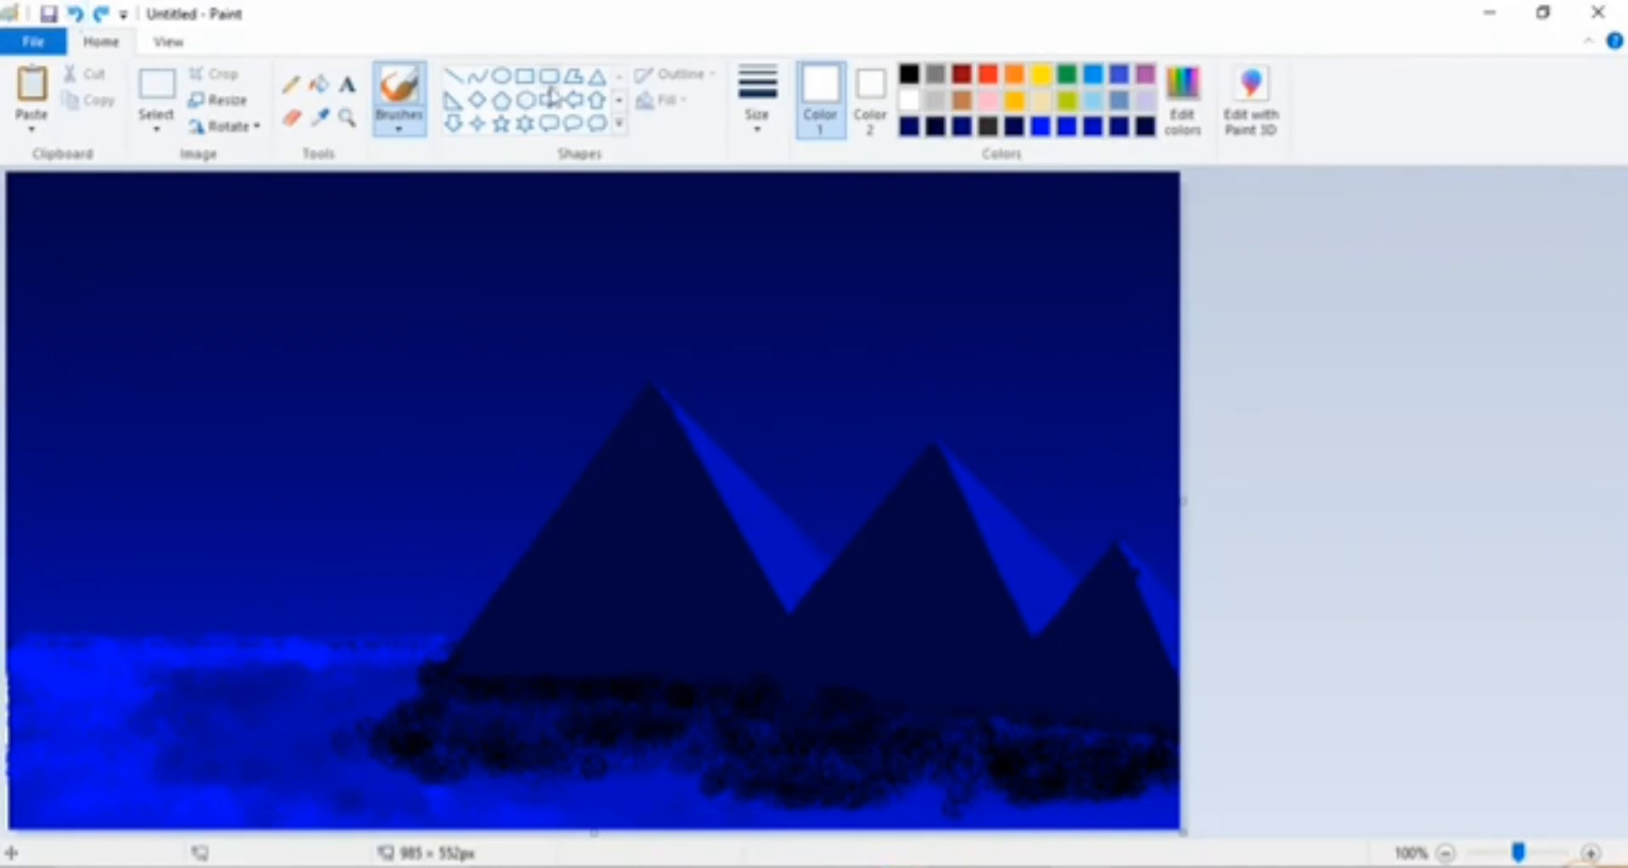
# Step: Dot large white stars with the thickest brush size across the open sky beside the tallest pyramid, up to its peak
pyautogui.click(756, 127)
pyautogui.click(763, 308)
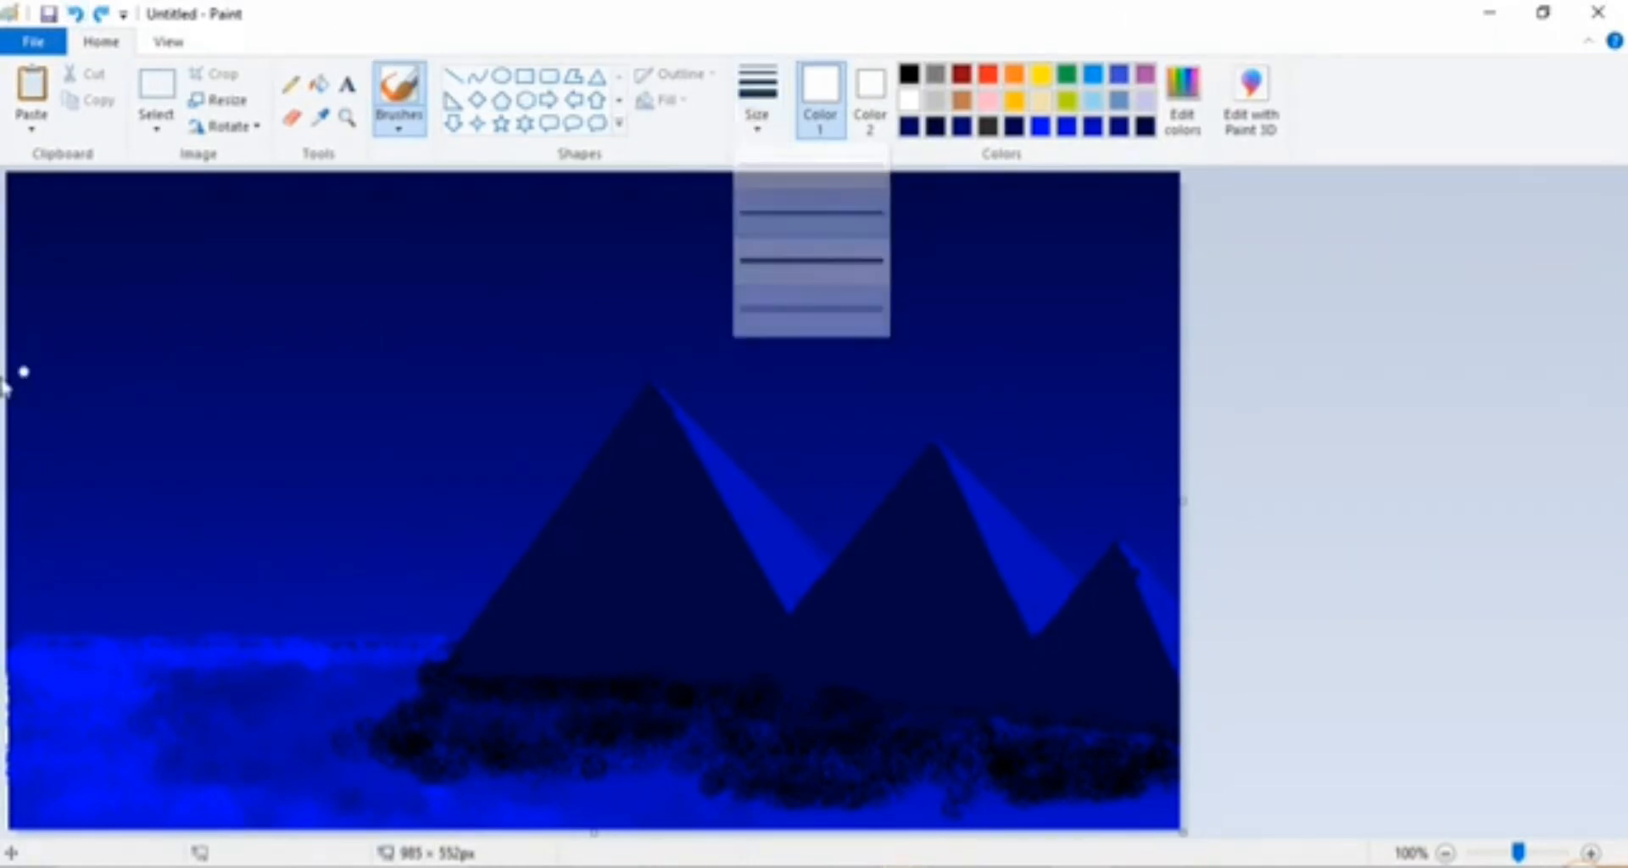
pyautogui.click(146, 229)
pyautogui.click(83, 278)
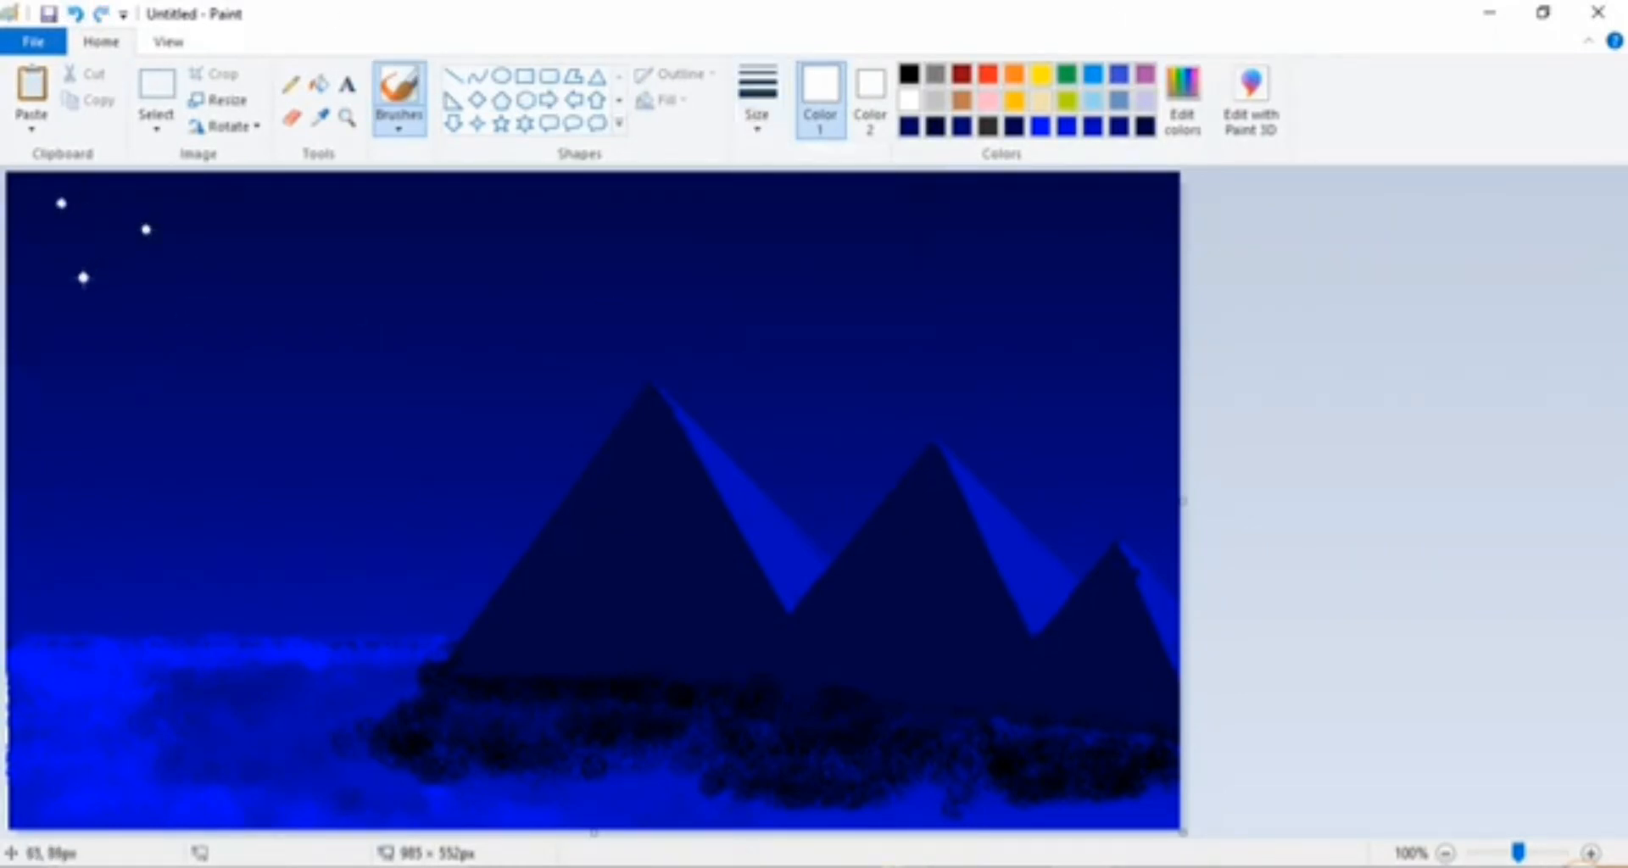
pyautogui.click(171, 313)
pyautogui.click(233, 200)
pyautogui.click(250, 256)
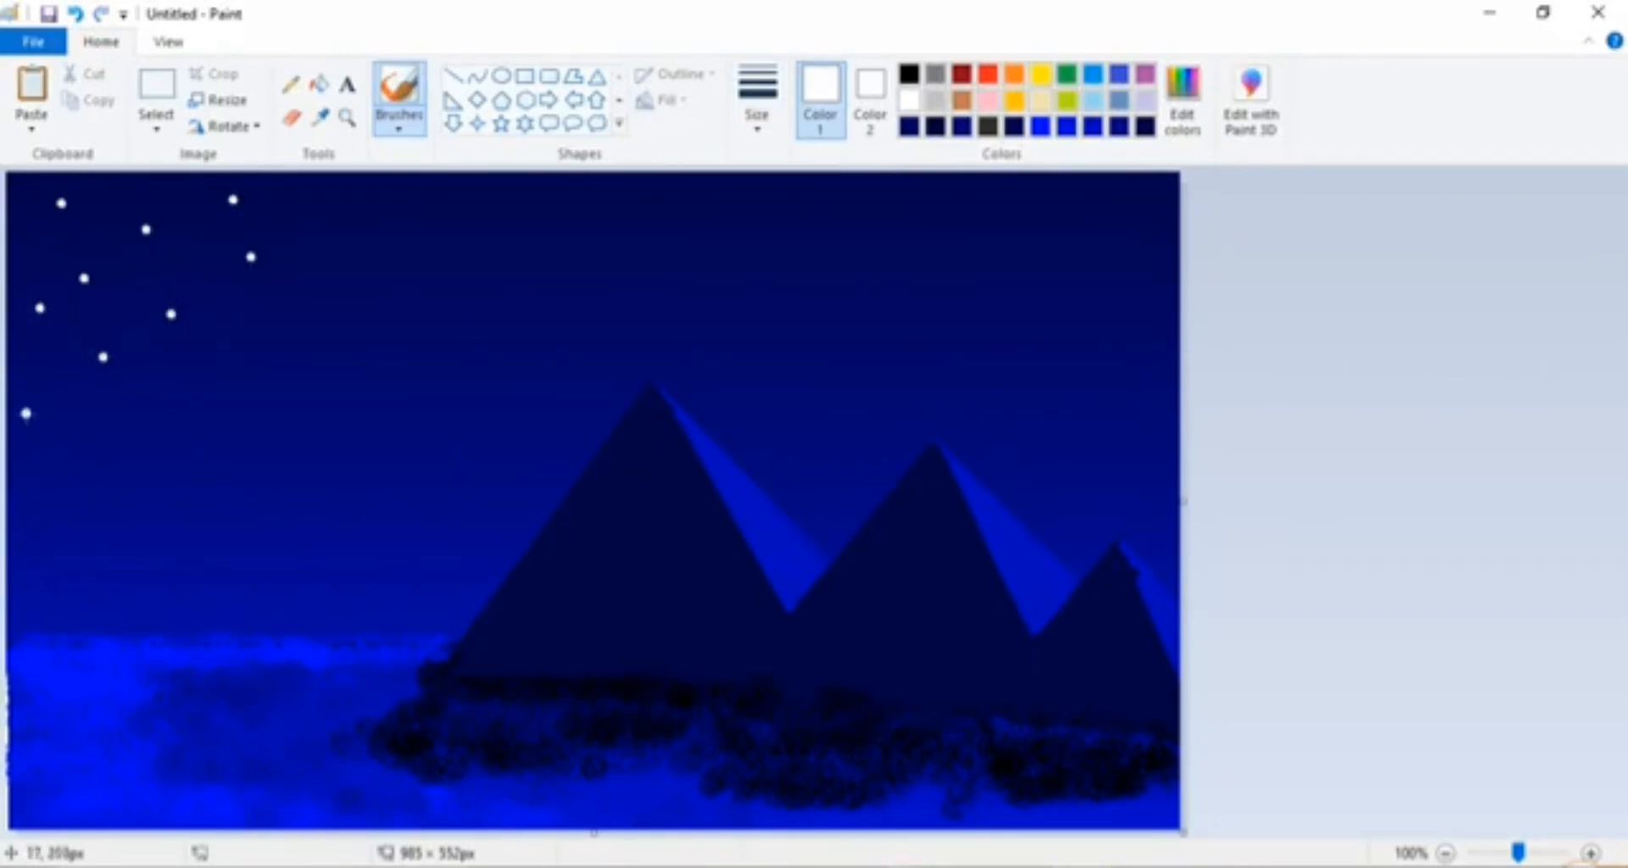
pyautogui.click(123, 420)
pyautogui.click(196, 370)
pyautogui.click(253, 326)
pyautogui.click(316, 199)
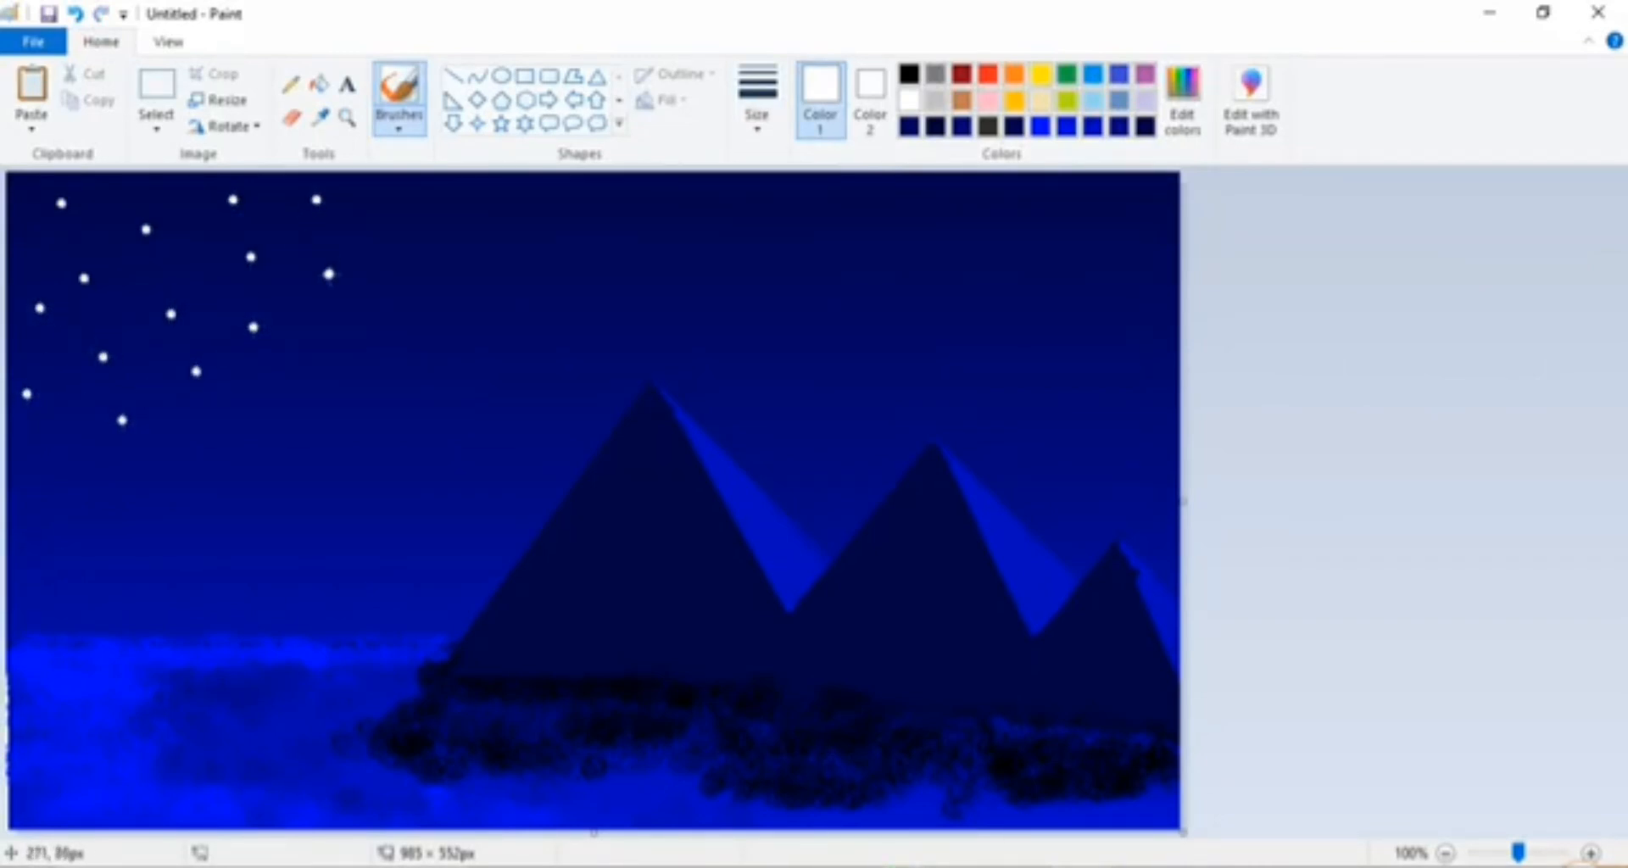
pyautogui.click(331, 279)
pyautogui.click(408, 343)
pyautogui.click(431, 211)
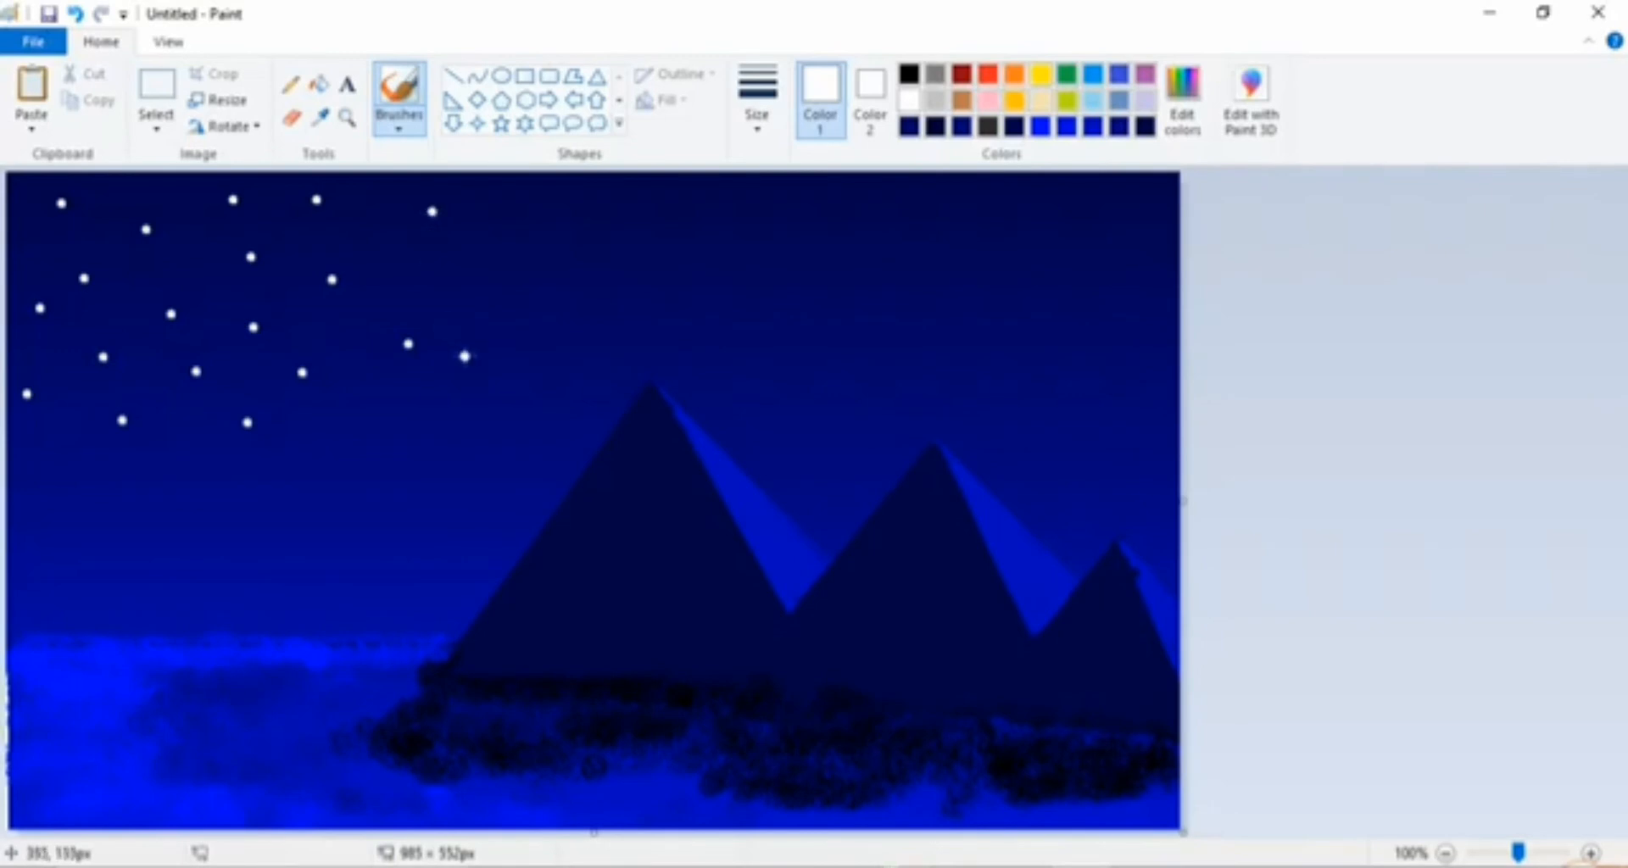
pyautogui.click(465, 290)
pyautogui.click(509, 210)
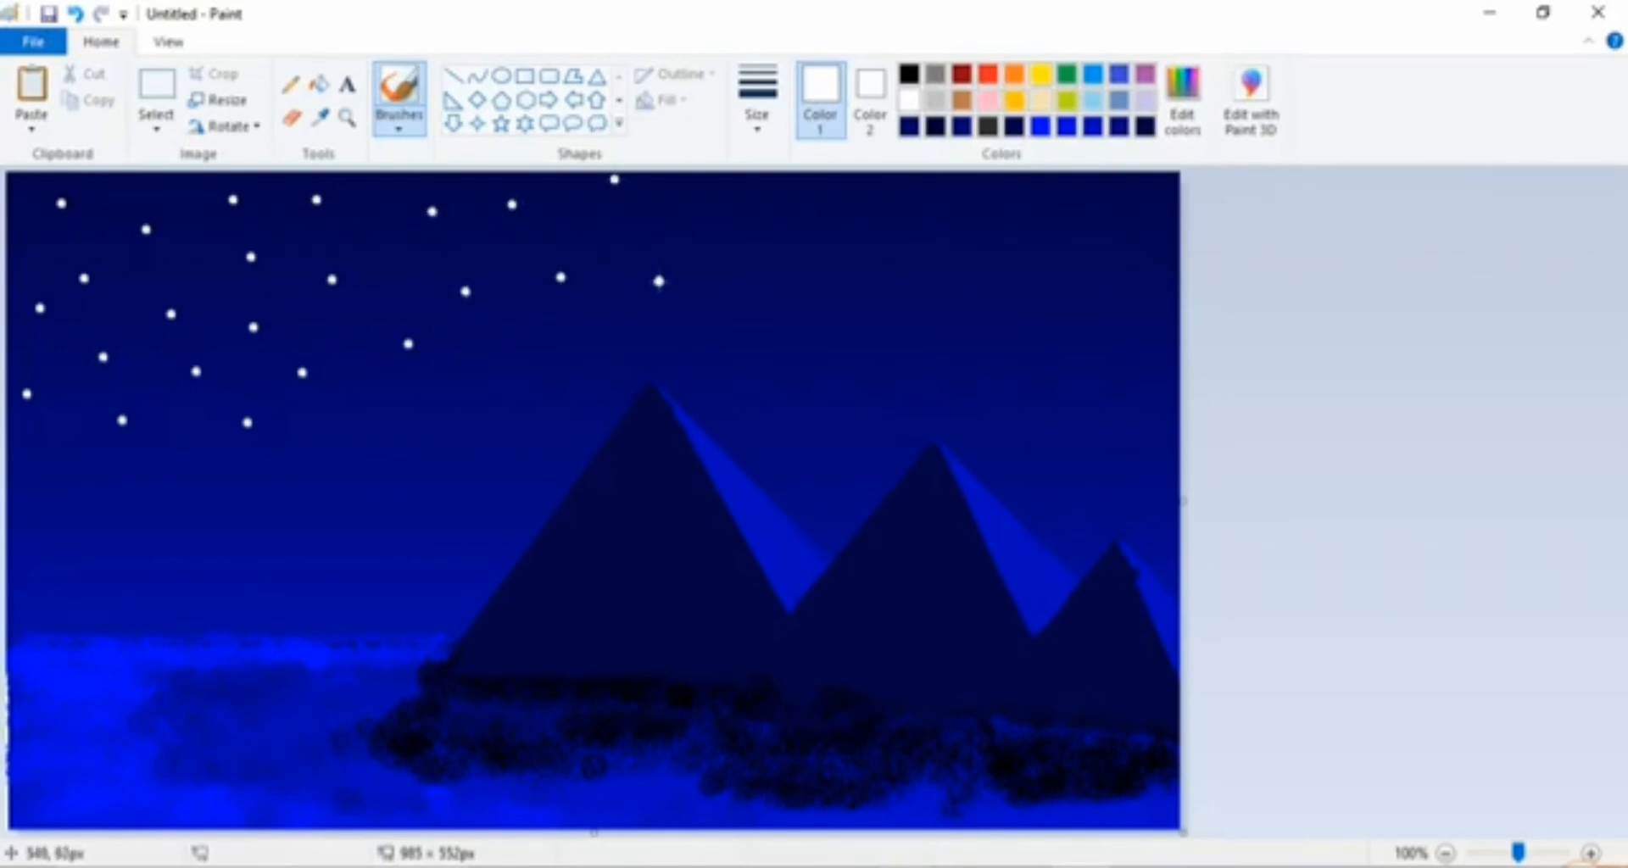
pyautogui.click(464, 361)
pyautogui.click(556, 385)
pyautogui.click(419, 441)
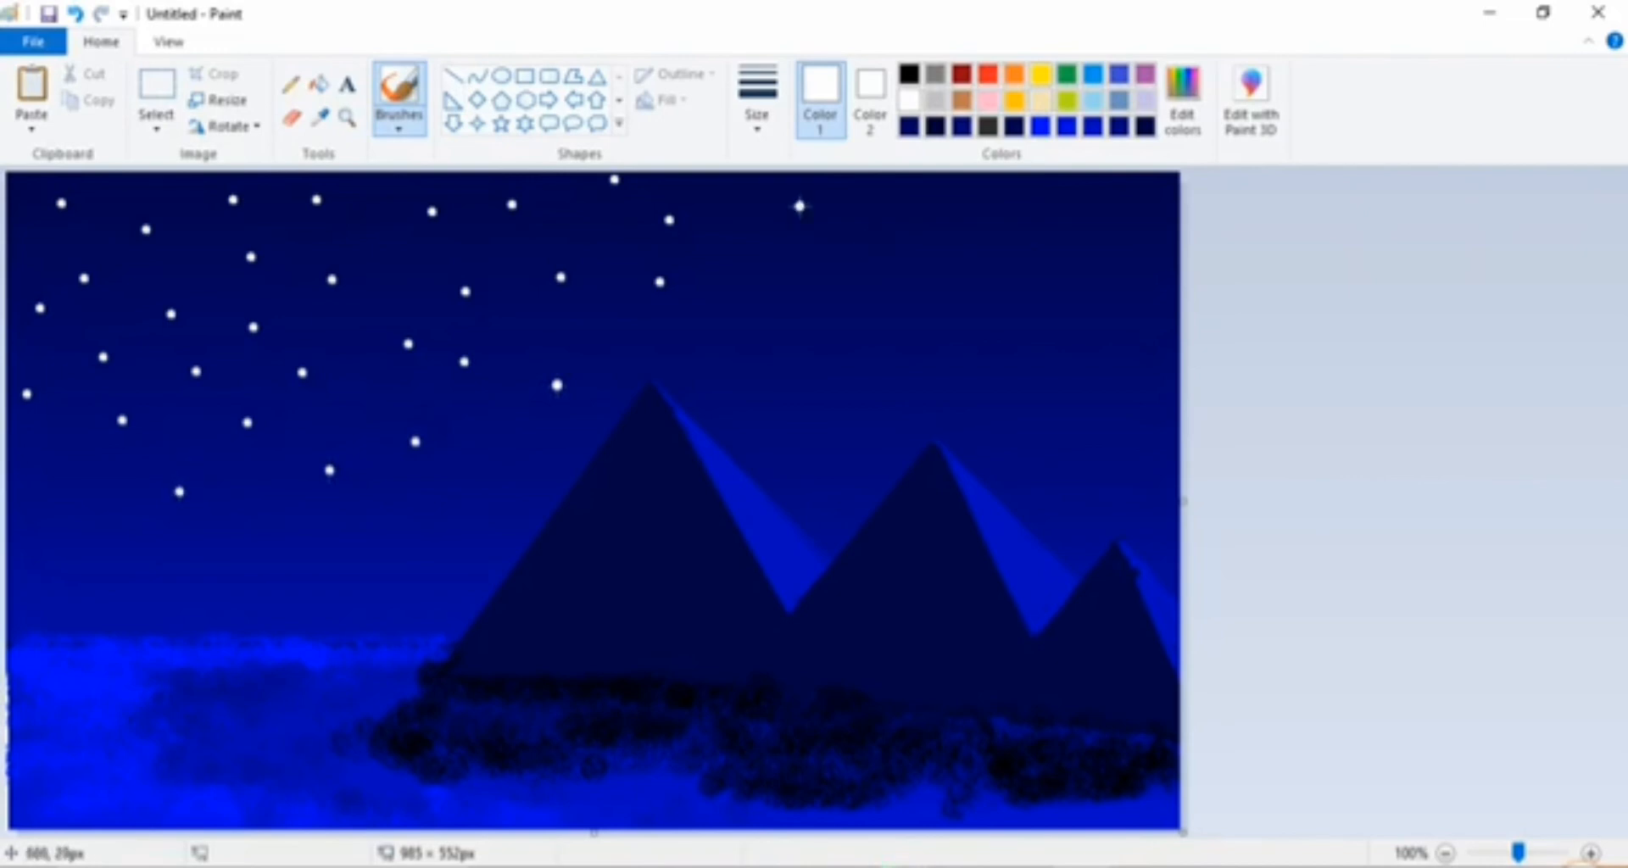
# Step: Dot more large white stars across the sky above the pyramids, out to the canvas edge beyond the smallest pyramid
pyautogui.click(749, 187)
pyautogui.click(802, 246)
pyautogui.click(899, 195)
pyautogui.click(895, 316)
pyautogui.click(821, 371)
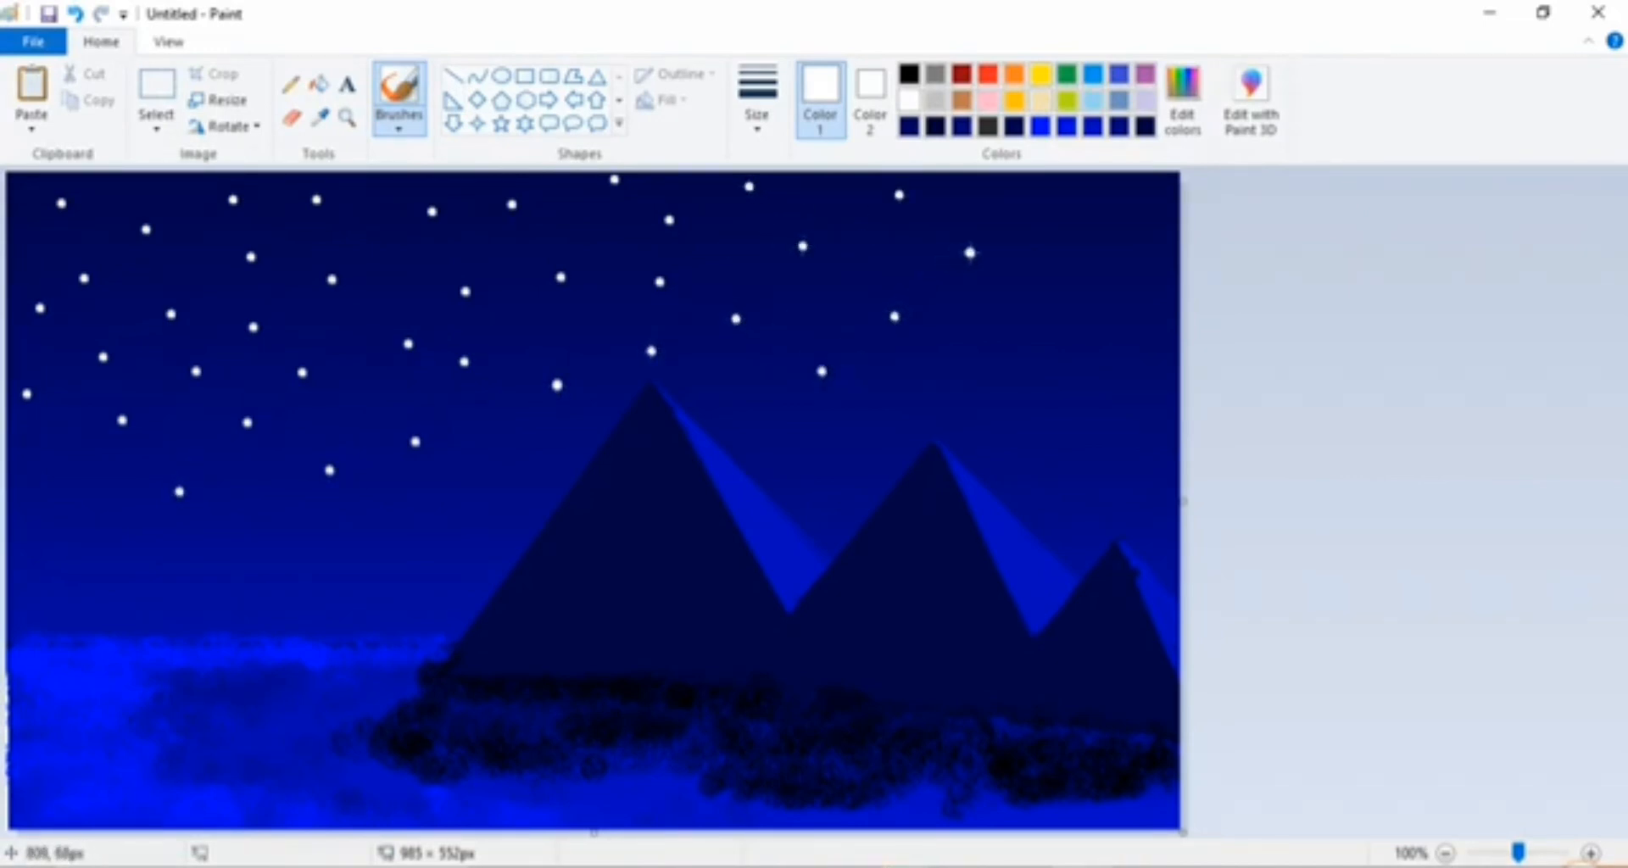
pyautogui.click(1105, 211)
pyautogui.click(1144, 368)
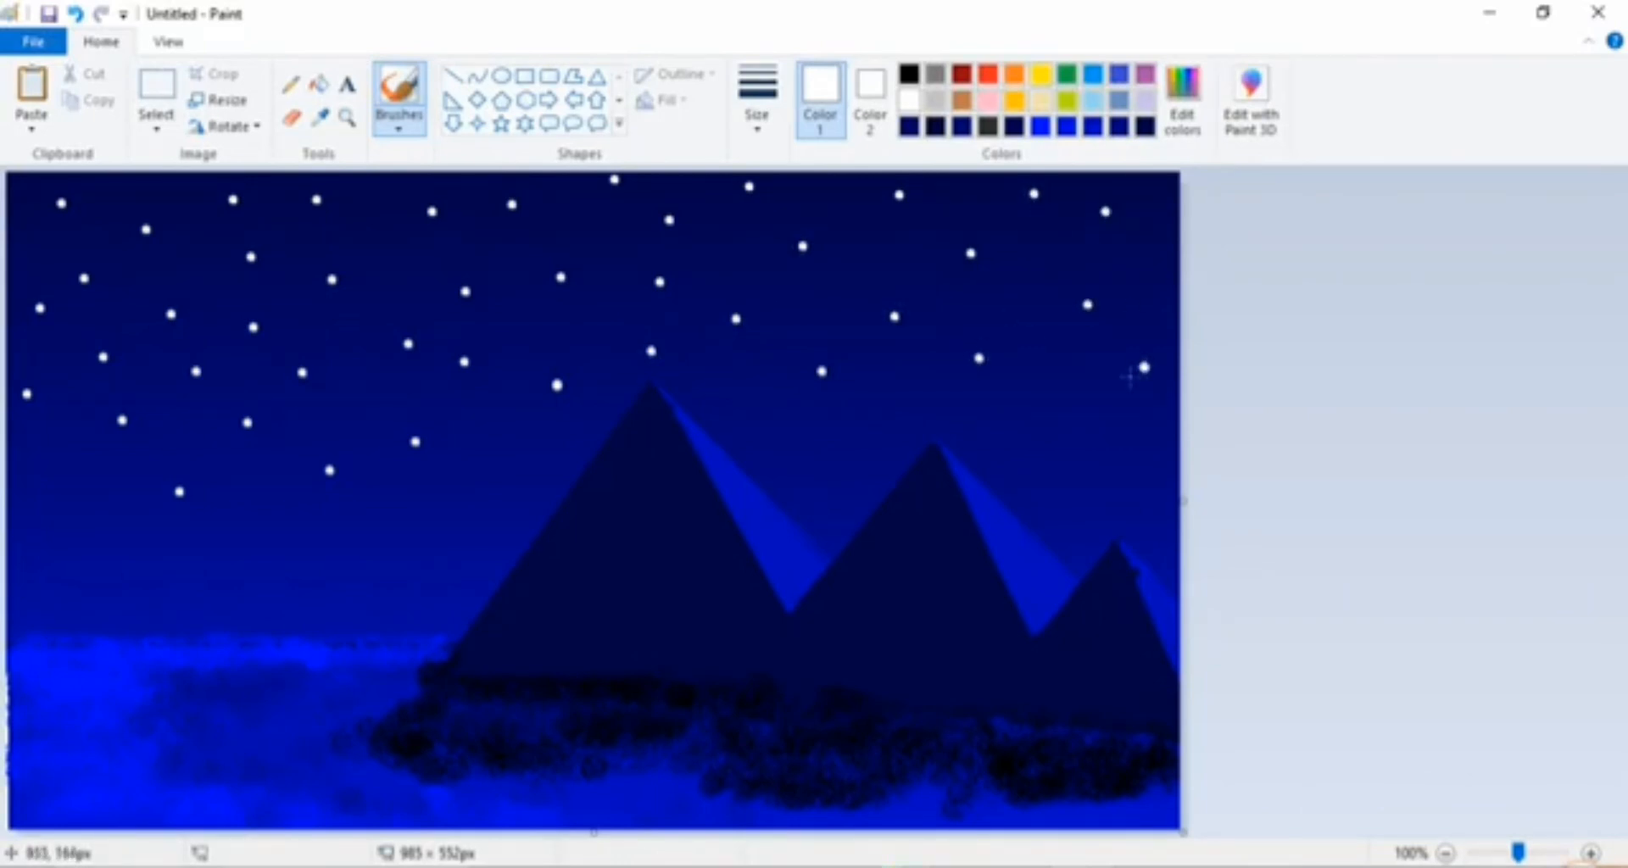
pyautogui.click(1056, 436)
# Step: Fill the gaps between the large stars with small and tiny white dots, using progressively thinner brush sizes
pyautogui.click(757, 136)
pyautogui.click(790, 264)
pyautogui.click(800, 316)
pyautogui.click(831, 204)
pyautogui.click(874, 263)
pyautogui.click(928, 372)
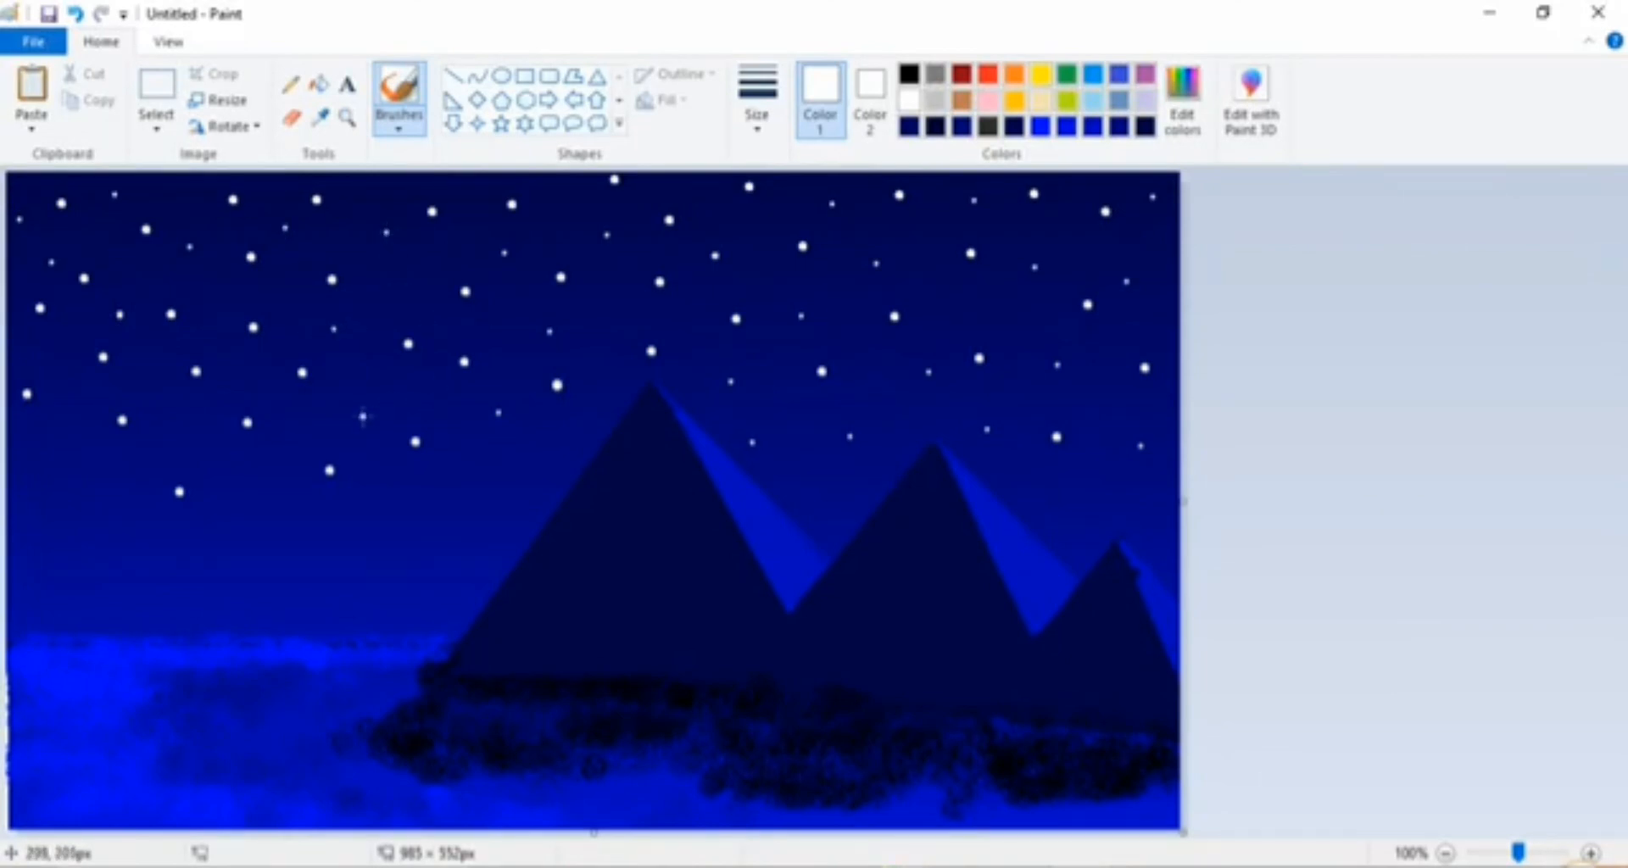
pyautogui.click(173, 421)
pyautogui.click(974, 297)
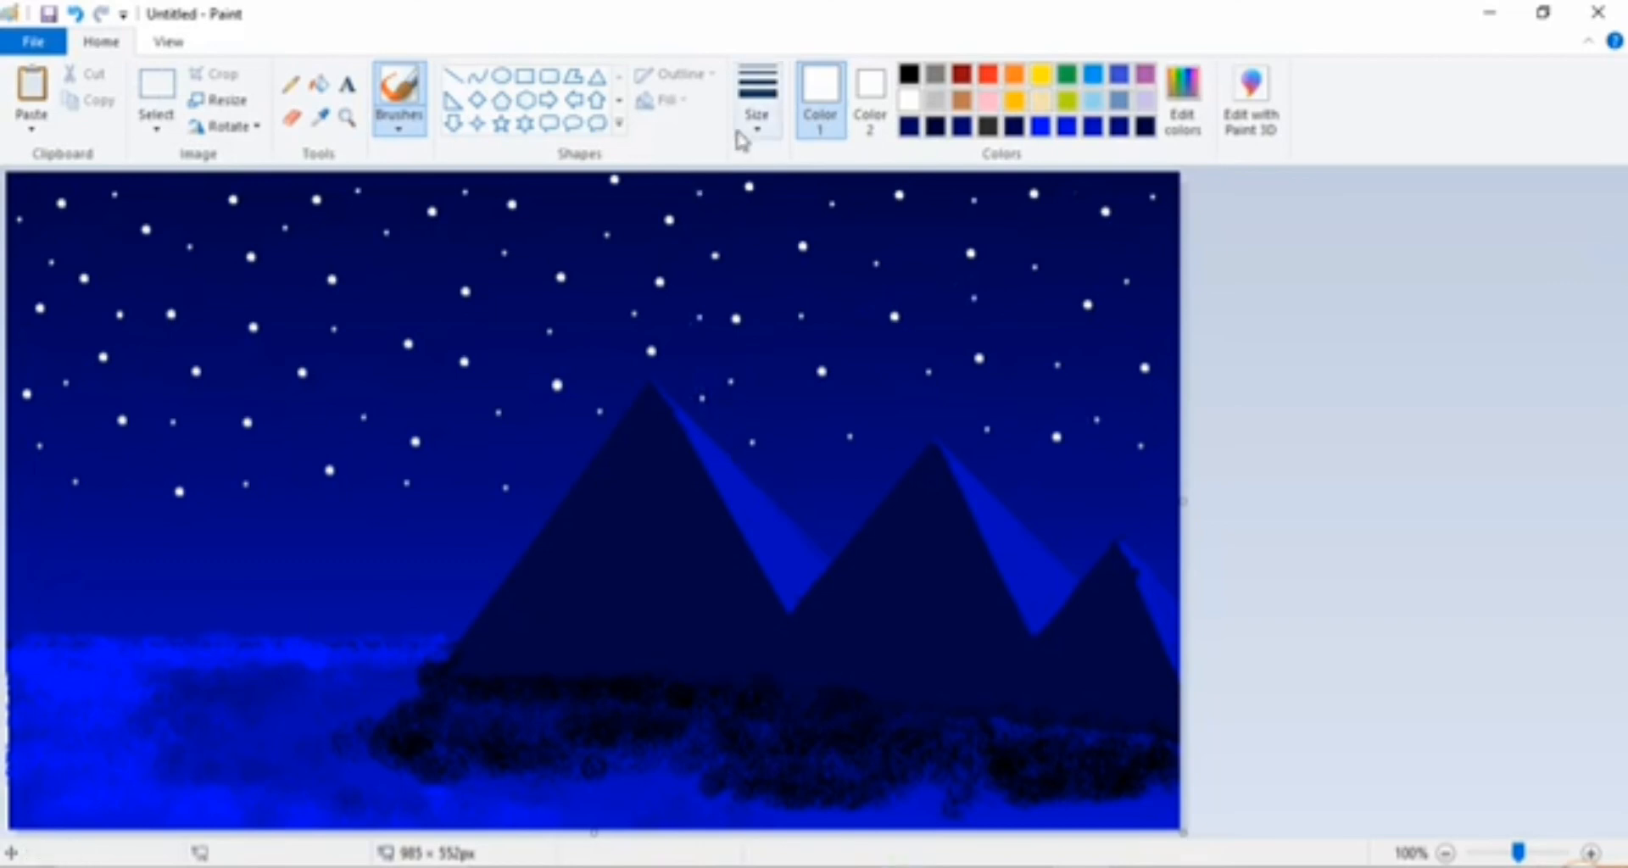
pyautogui.click(782, 124)
pyautogui.click(813, 219)
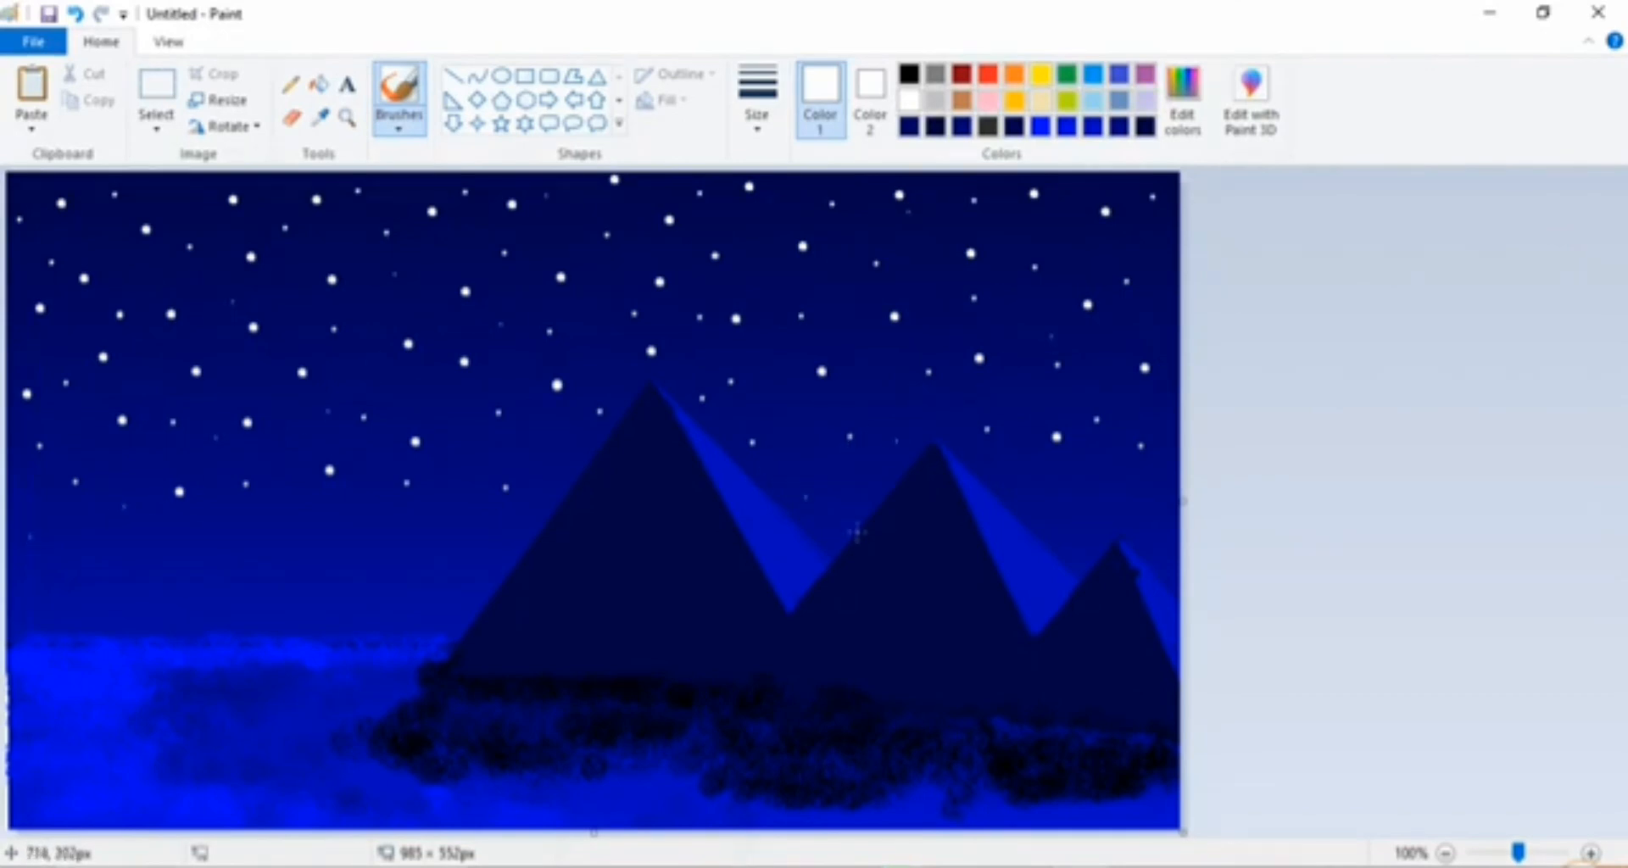
# Step: With the Natural pencil brush, undo the trial cross on the star above the tallest pyramid's peak and redraw it as a white starburst
pyautogui.click(398, 115)
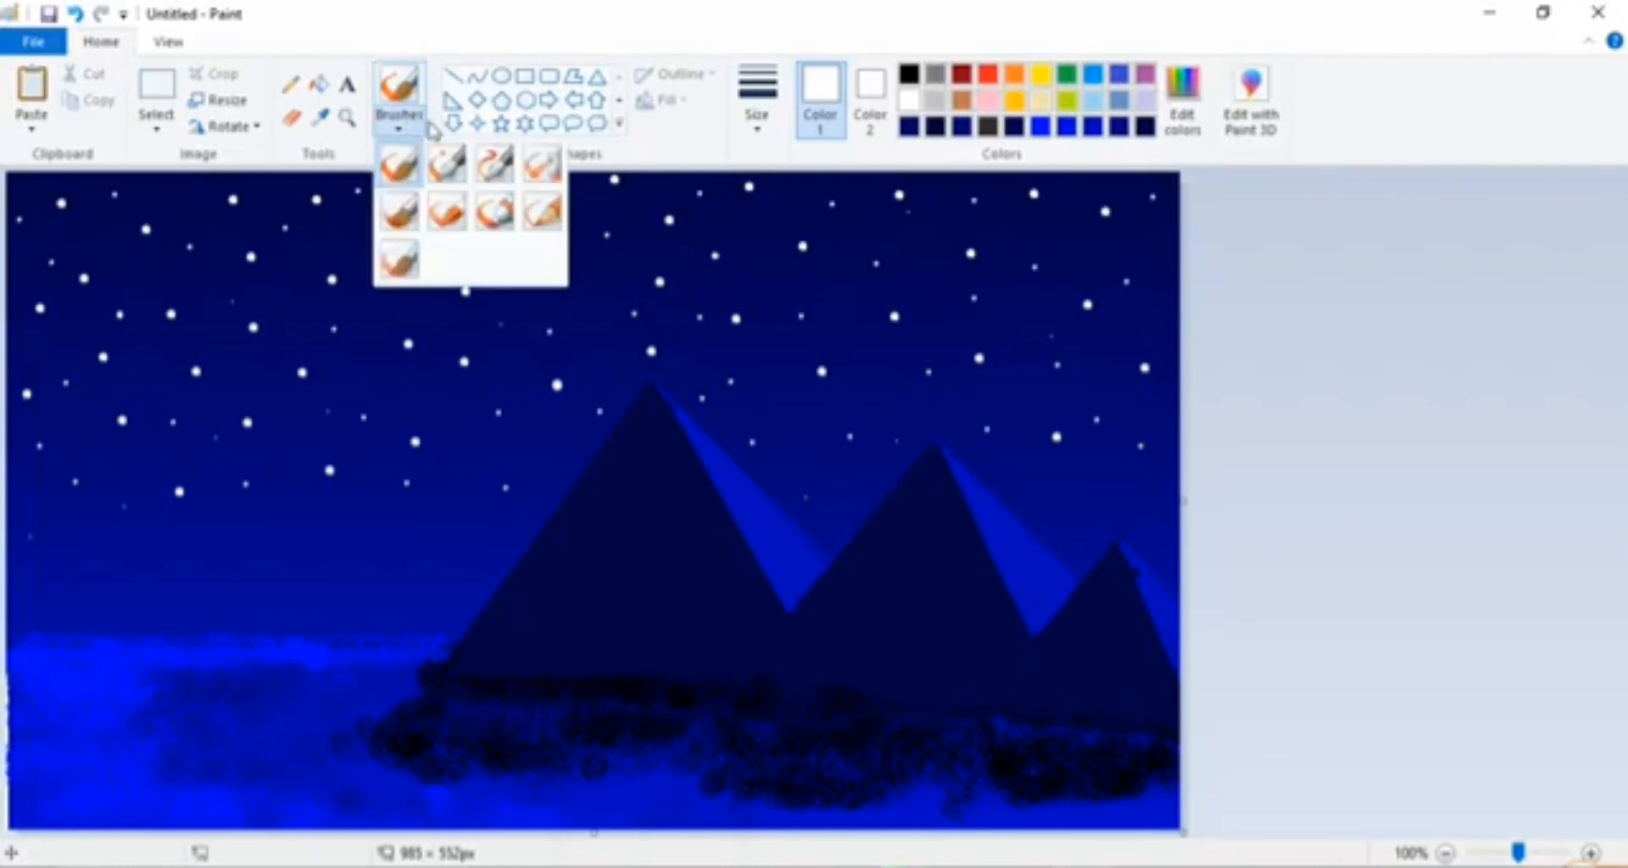
pyautogui.click(524, 209)
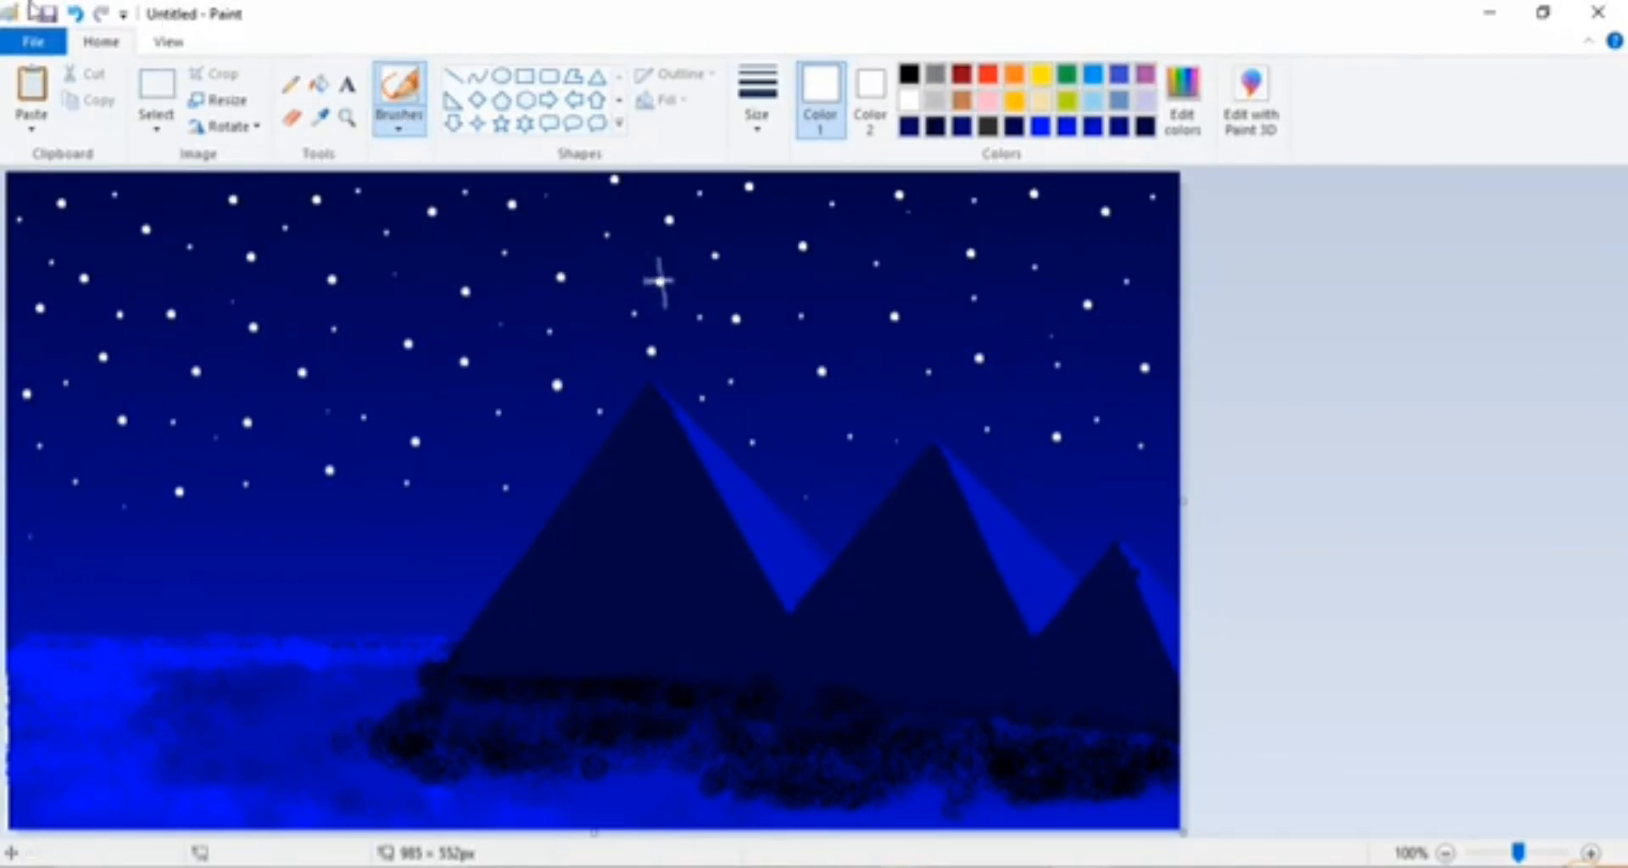
pyautogui.click(74, 14)
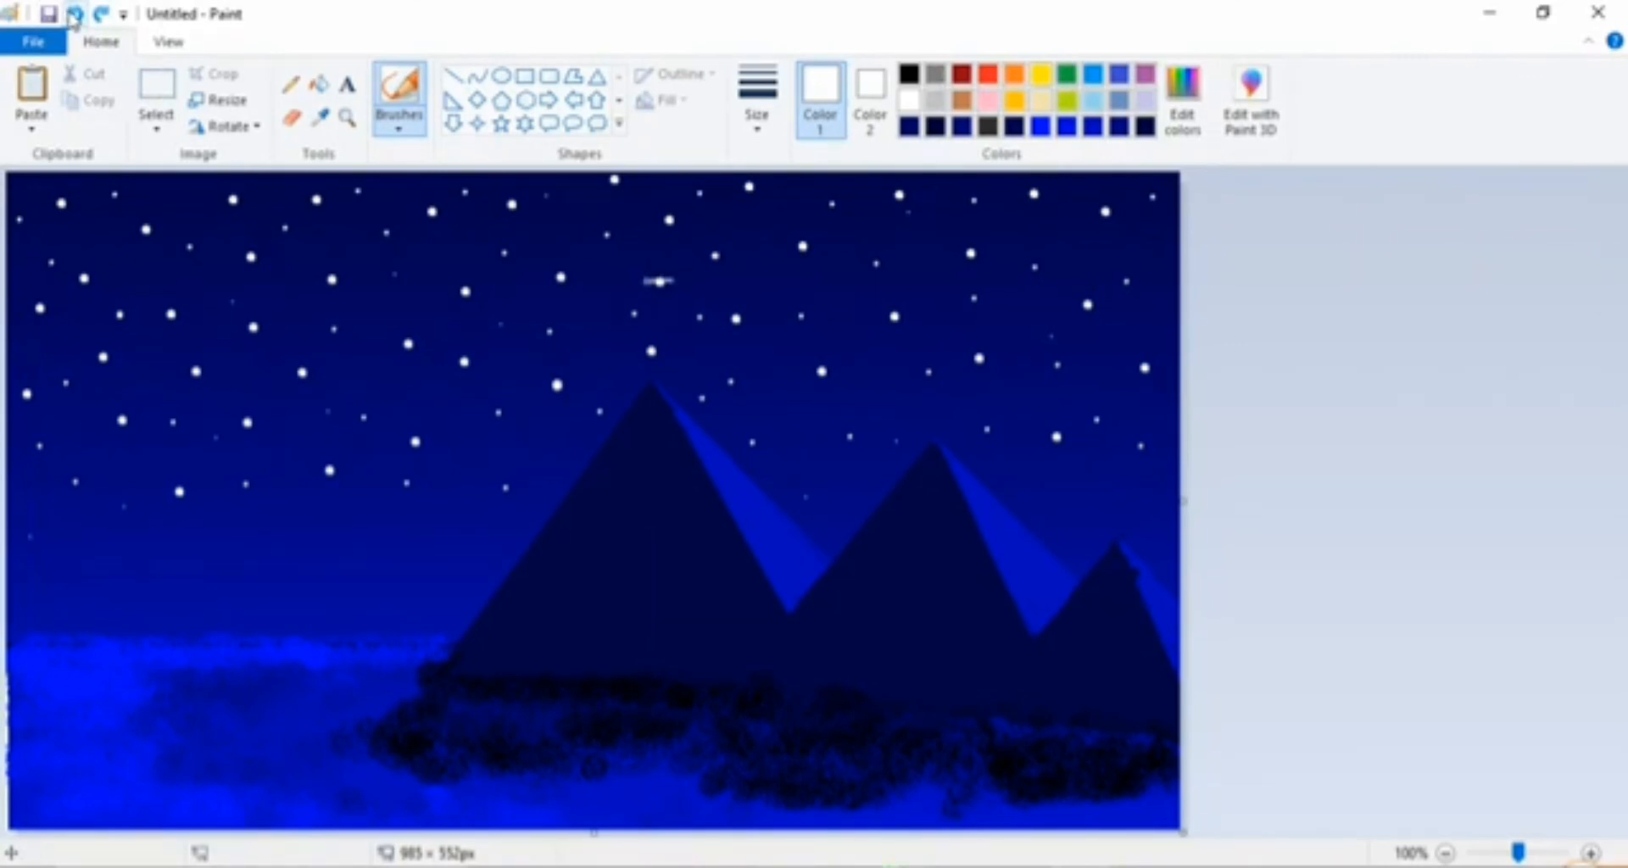
pyautogui.click(74, 15)
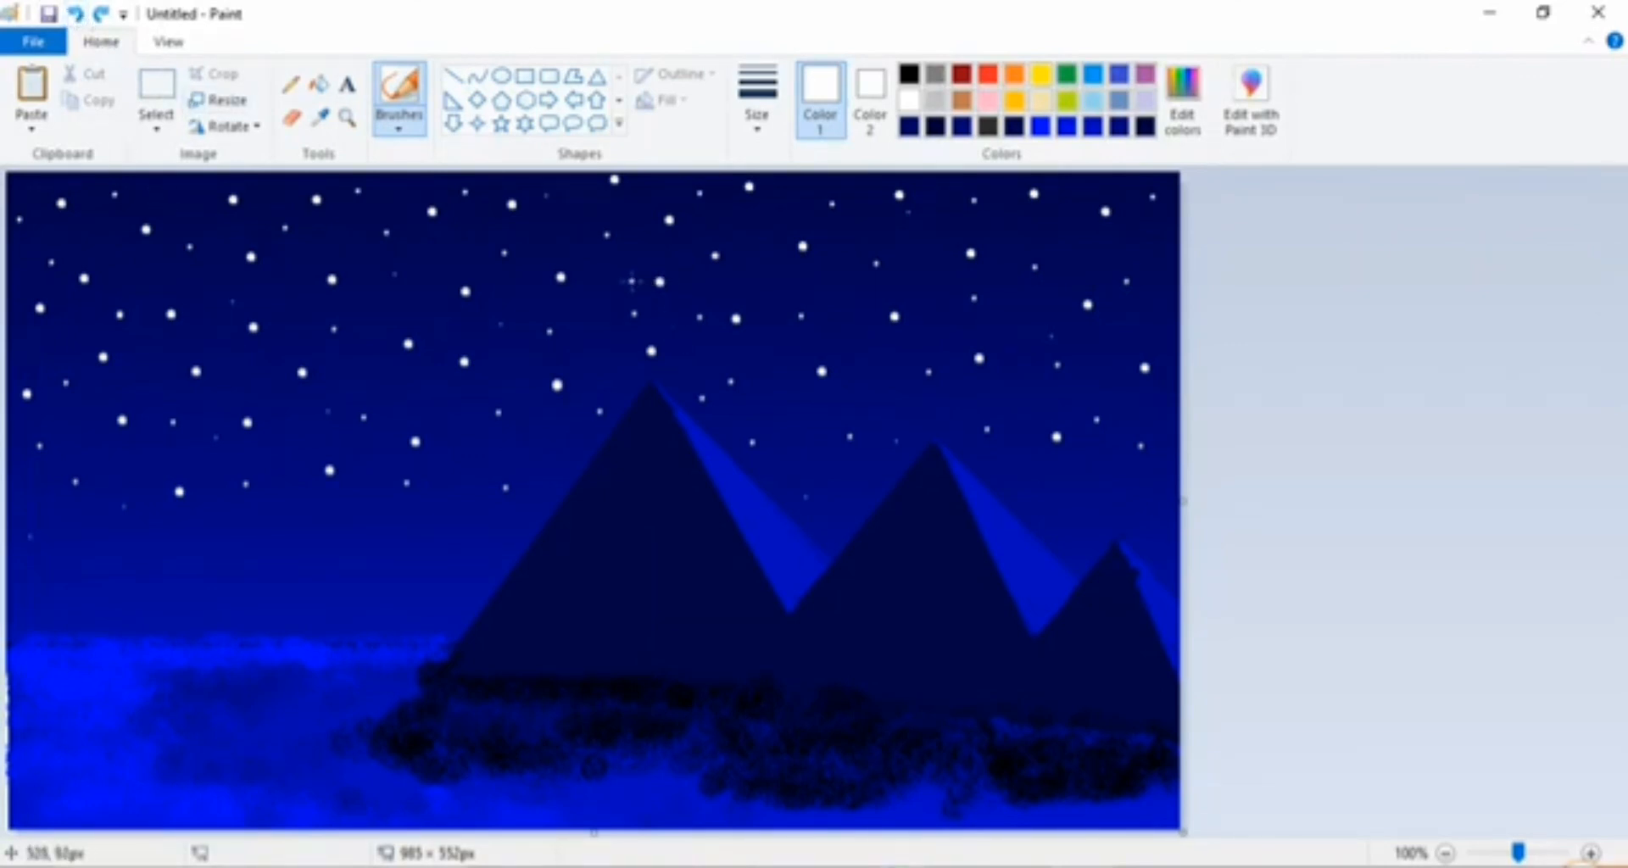
pyautogui.moveTo(631, 282)
pyautogui.mouseDown()
pyautogui.moveTo(675, 282)
pyautogui.moveTo(660, 259)
pyautogui.moveTo(660, 313)
pyautogui.moveTo(671, 264)
pyautogui.moveTo(649, 296)
pyautogui.mouseUp()
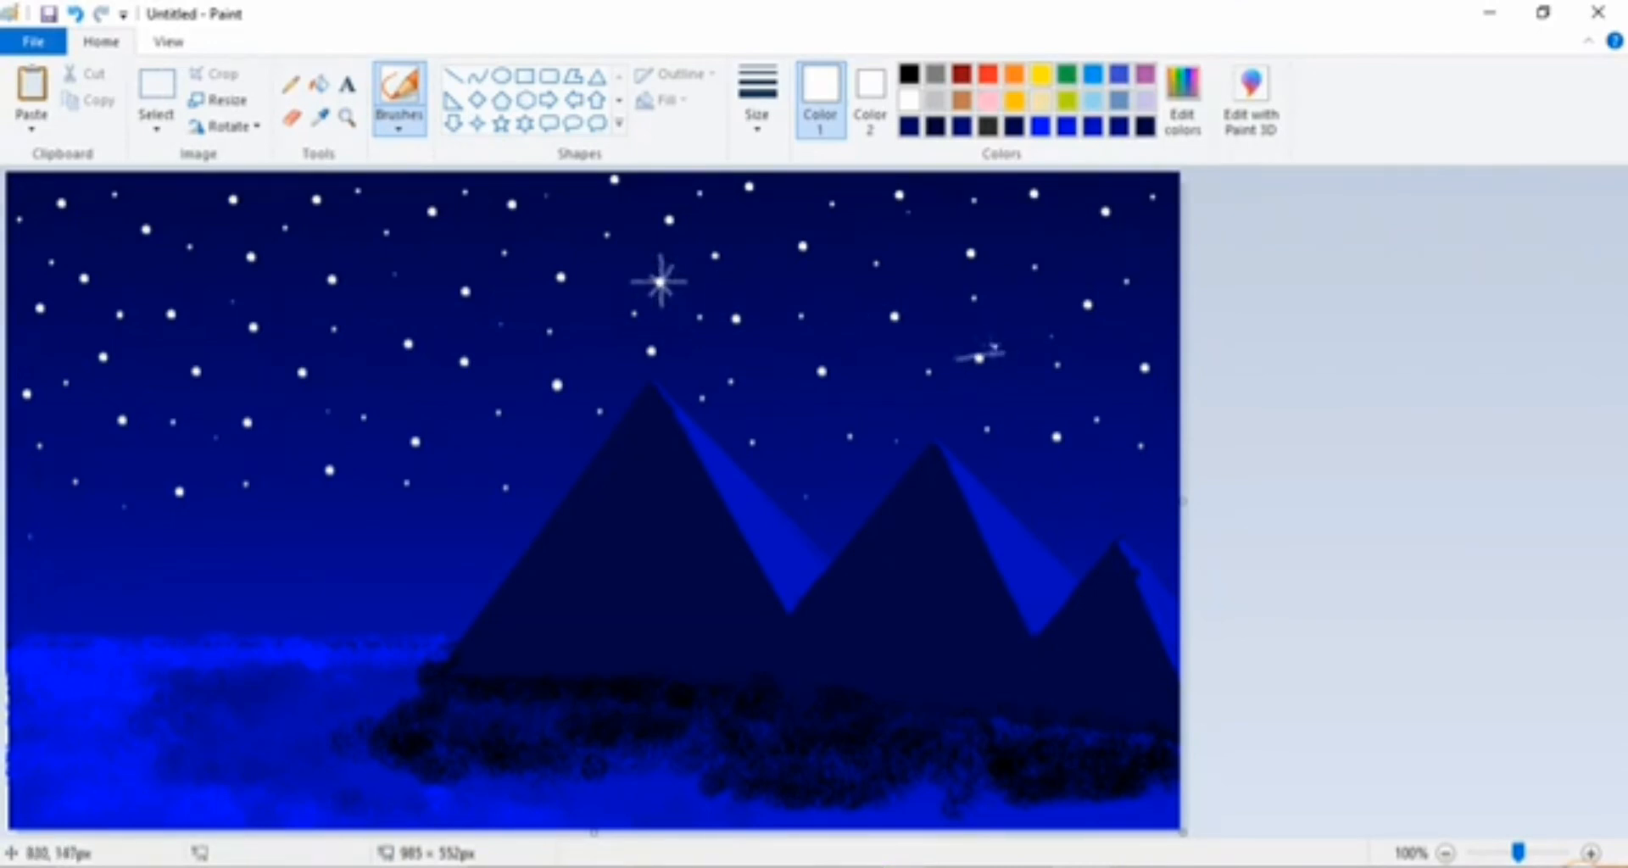
# Step: Draw crossing white rays through two more large stars, one above the middle pyramid and one in the open sky beside the tallest
pyautogui.moveTo(980, 330); pyautogui.dragTo(979, 385)
pyautogui.moveTo(959, 333); pyautogui.dragTo(1002, 378)
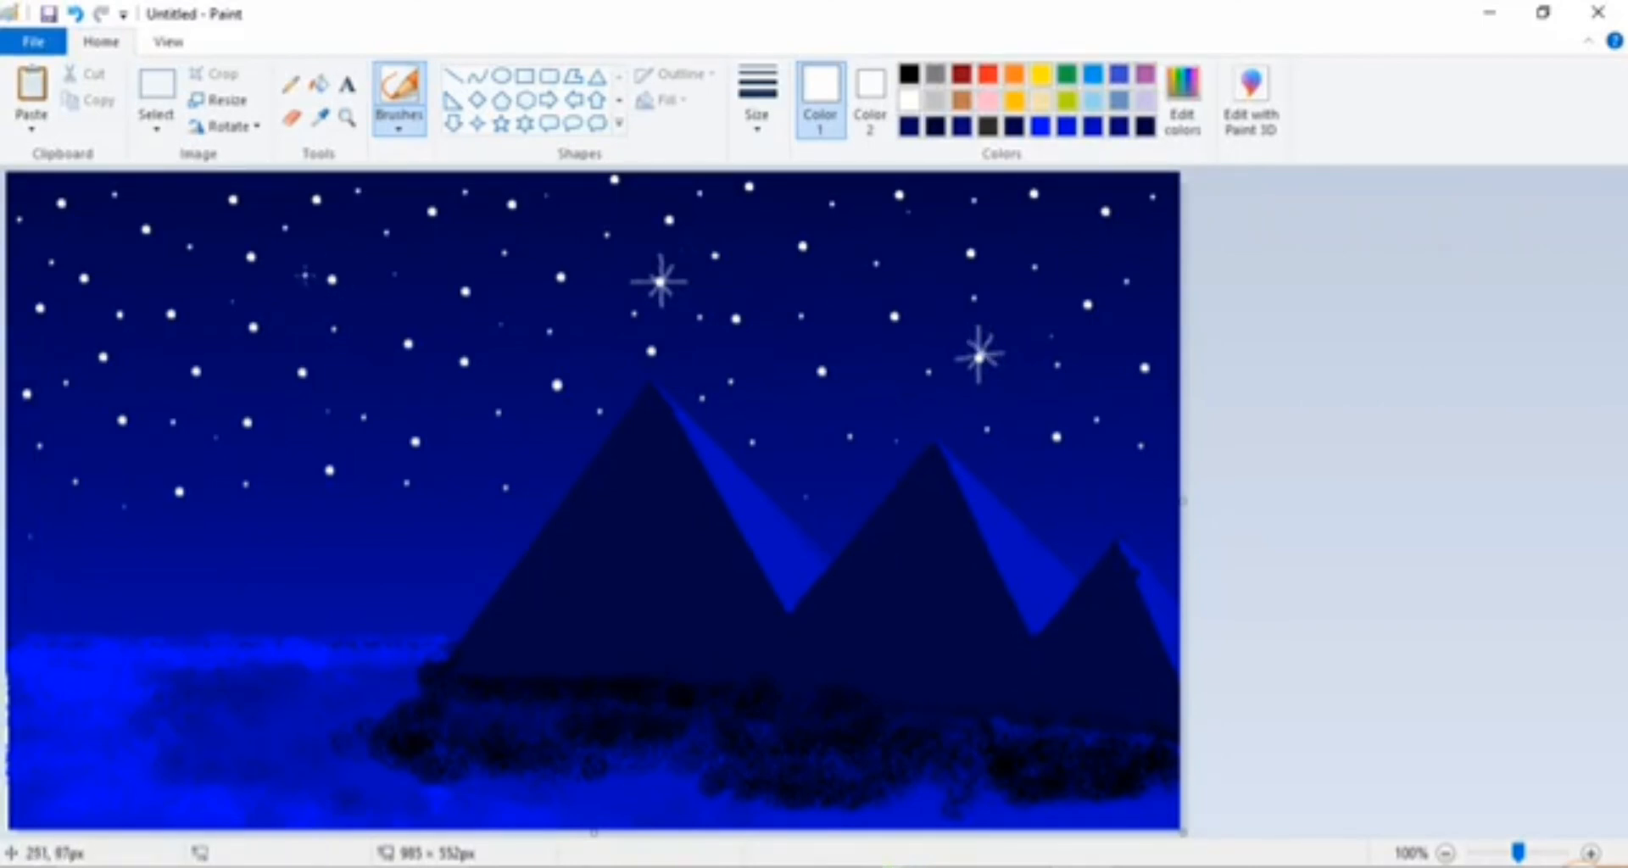
pyautogui.moveTo(299, 279)
pyautogui.mouseDown()
pyautogui.moveTo(365, 280)
pyautogui.moveTo(335, 302)
pyautogui.moveTo(322, 290)
pyautogui.moveTo(345, 285)
pyautogui.mouseUp()
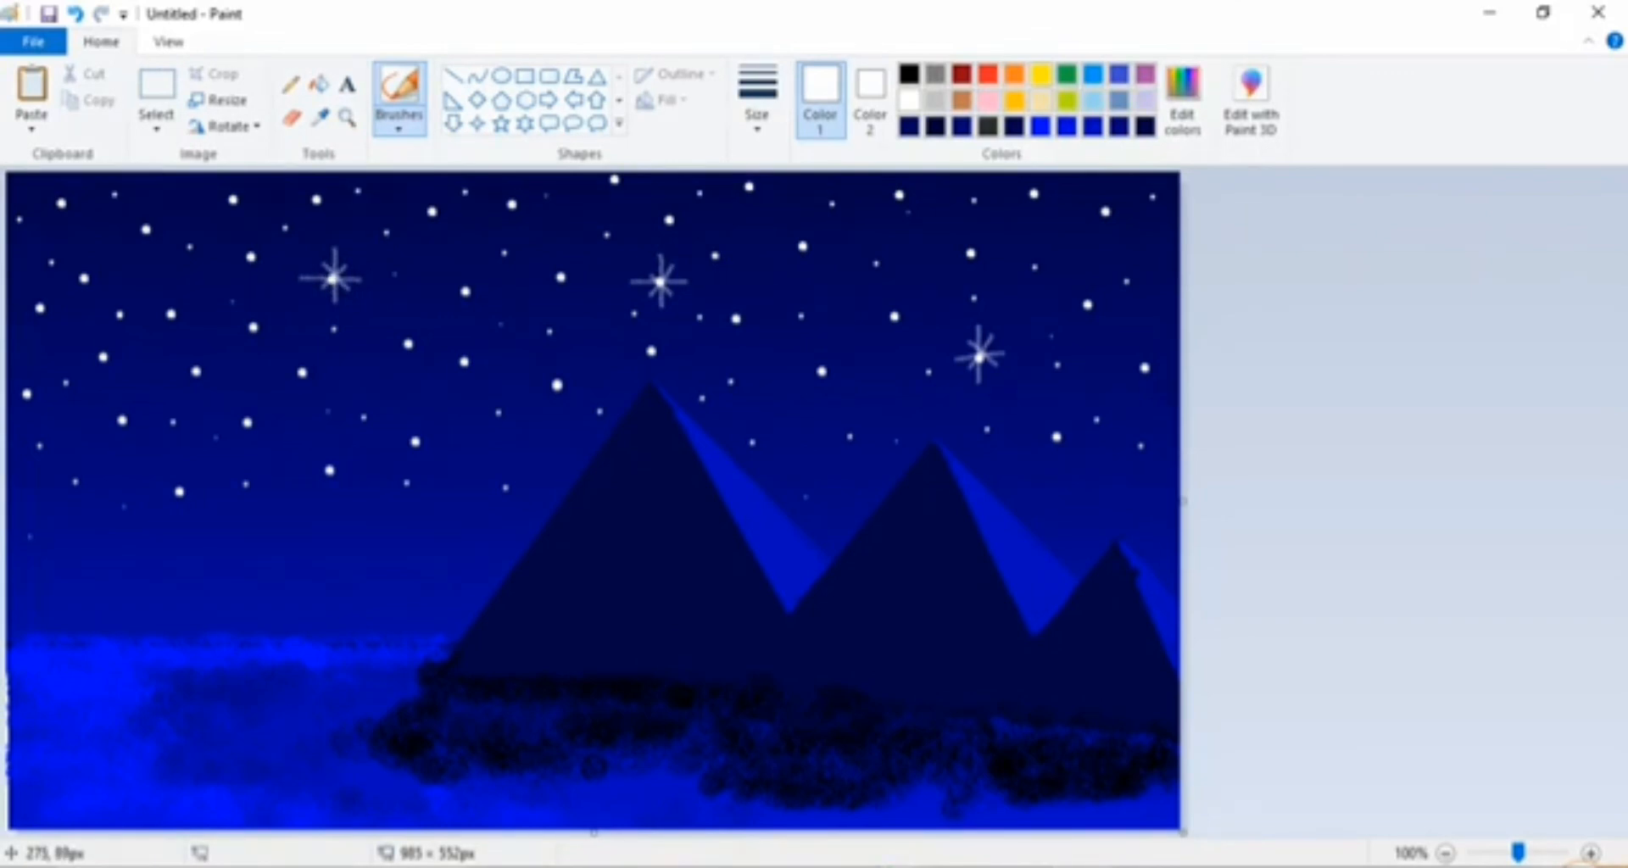